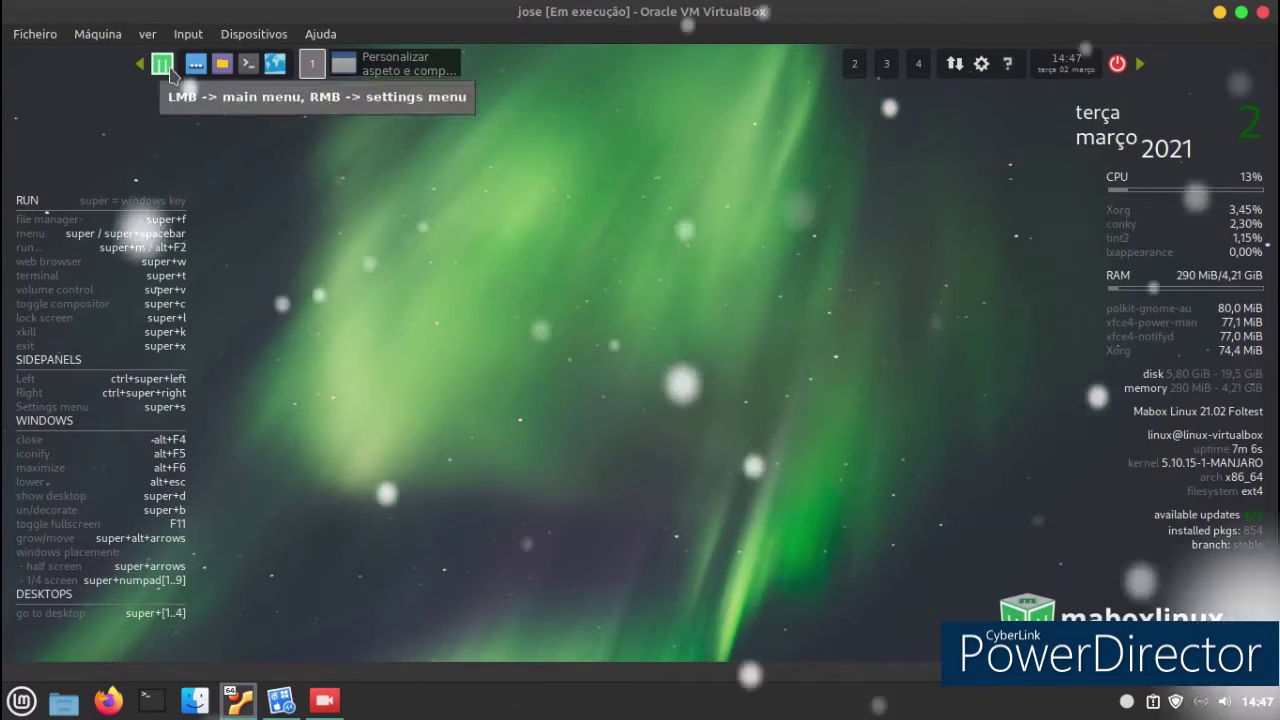
click(162, 65)
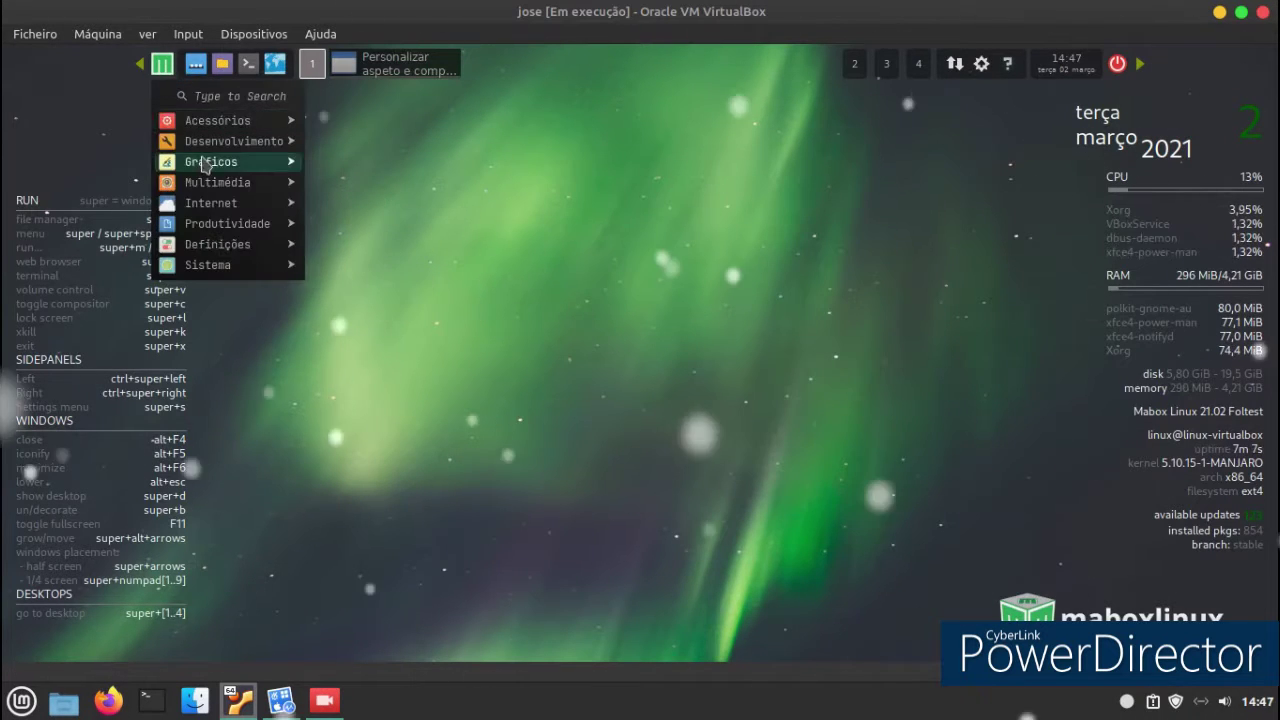
mouse_move(230, 120)
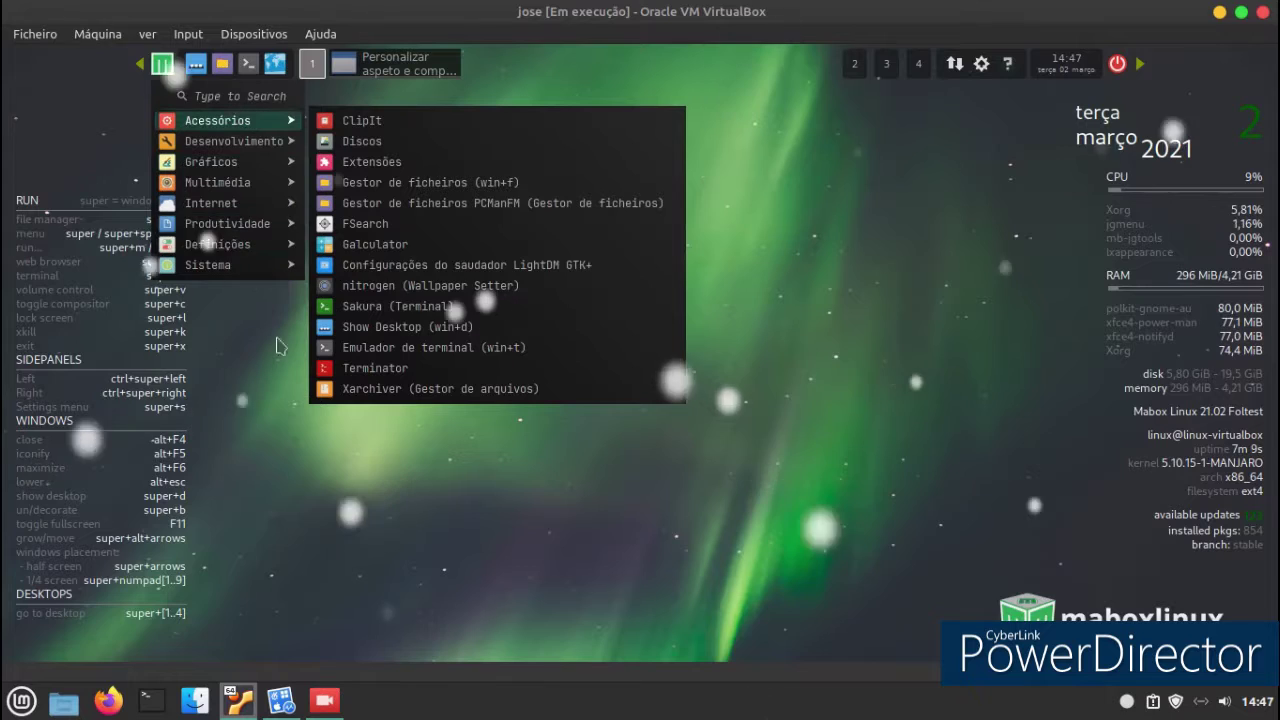
click(331, 670)
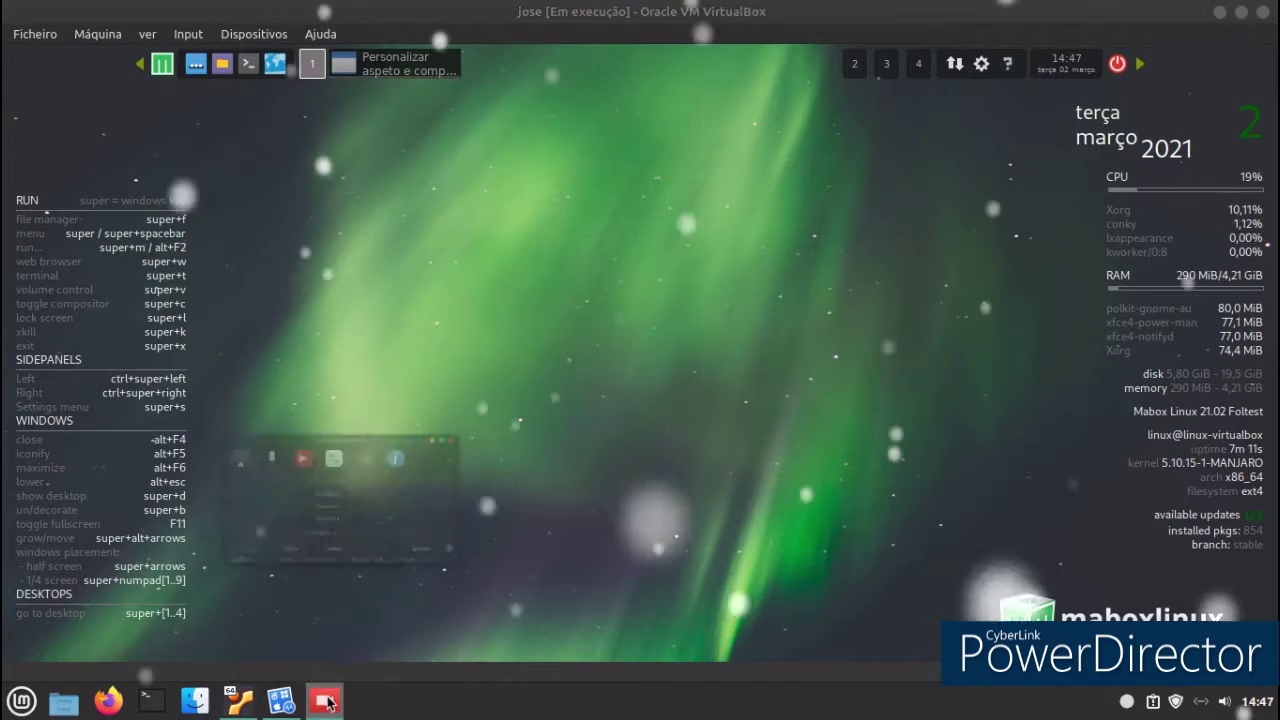
click(326, 703)
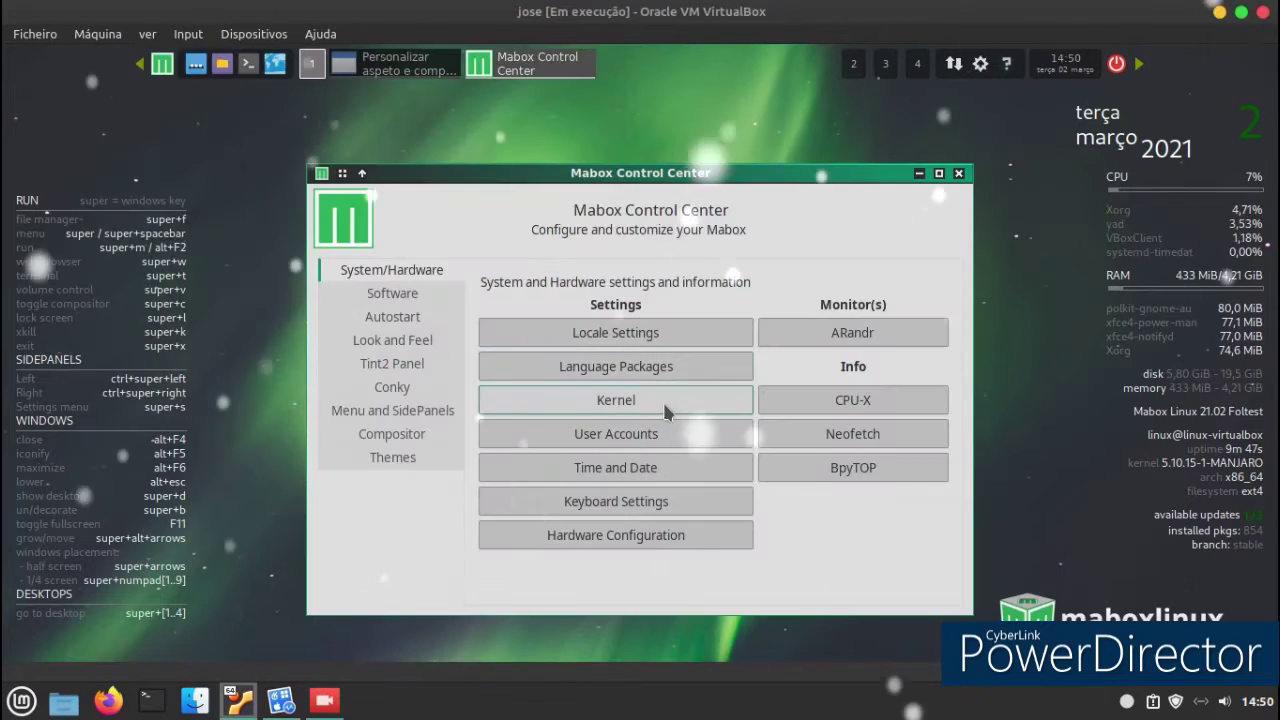
- Install the Linux 5.11.1-1 kernel from the kernel settings, authorizing the installation with the account password
click(662, 399)
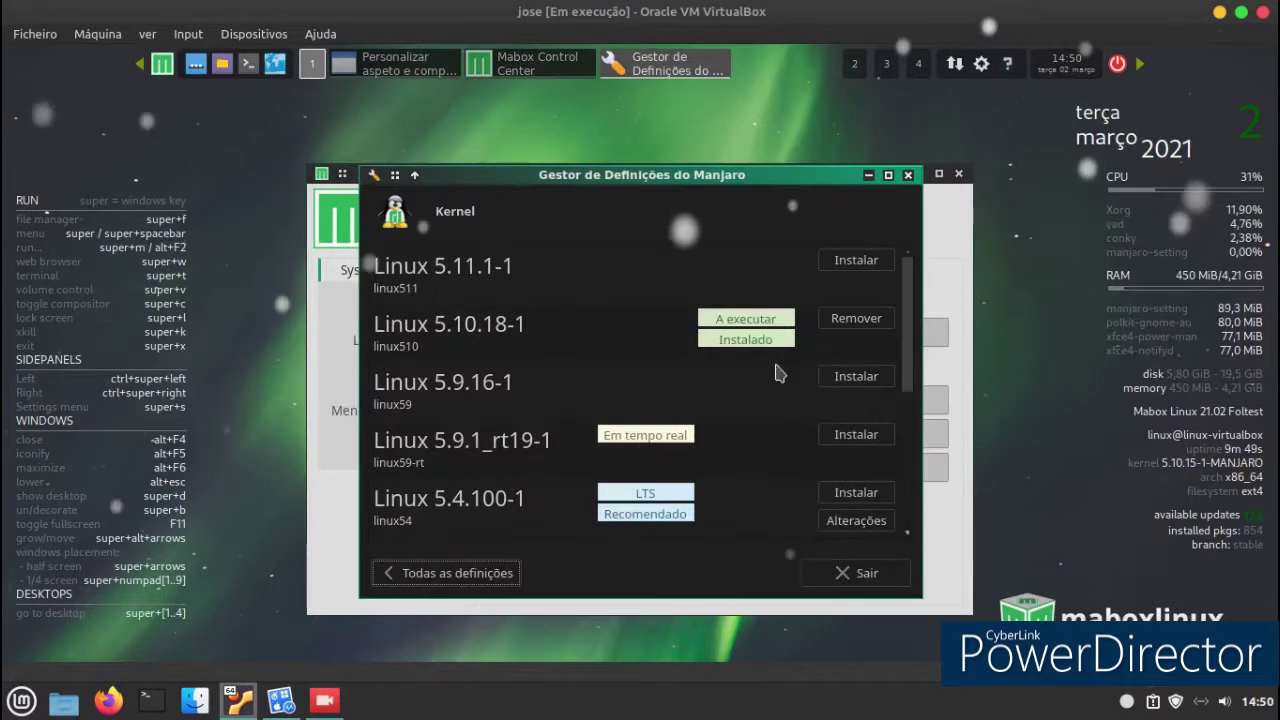
click(828, 264)
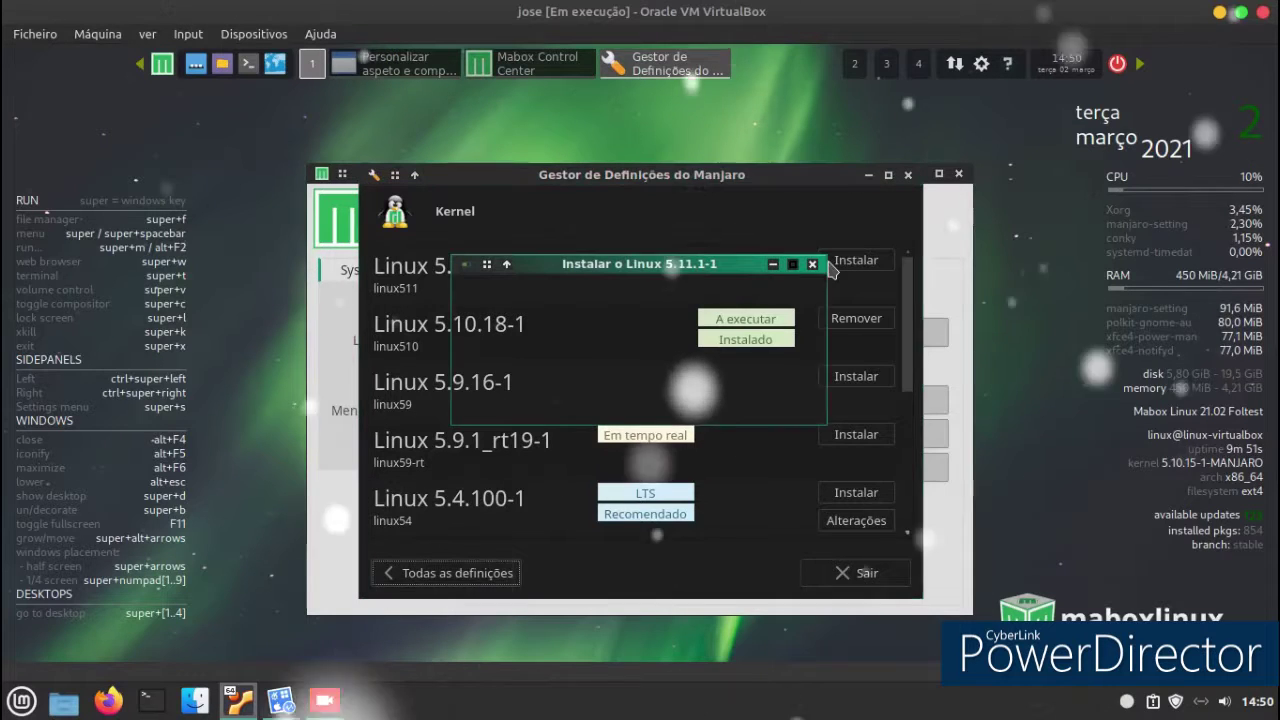
click(776, 406)
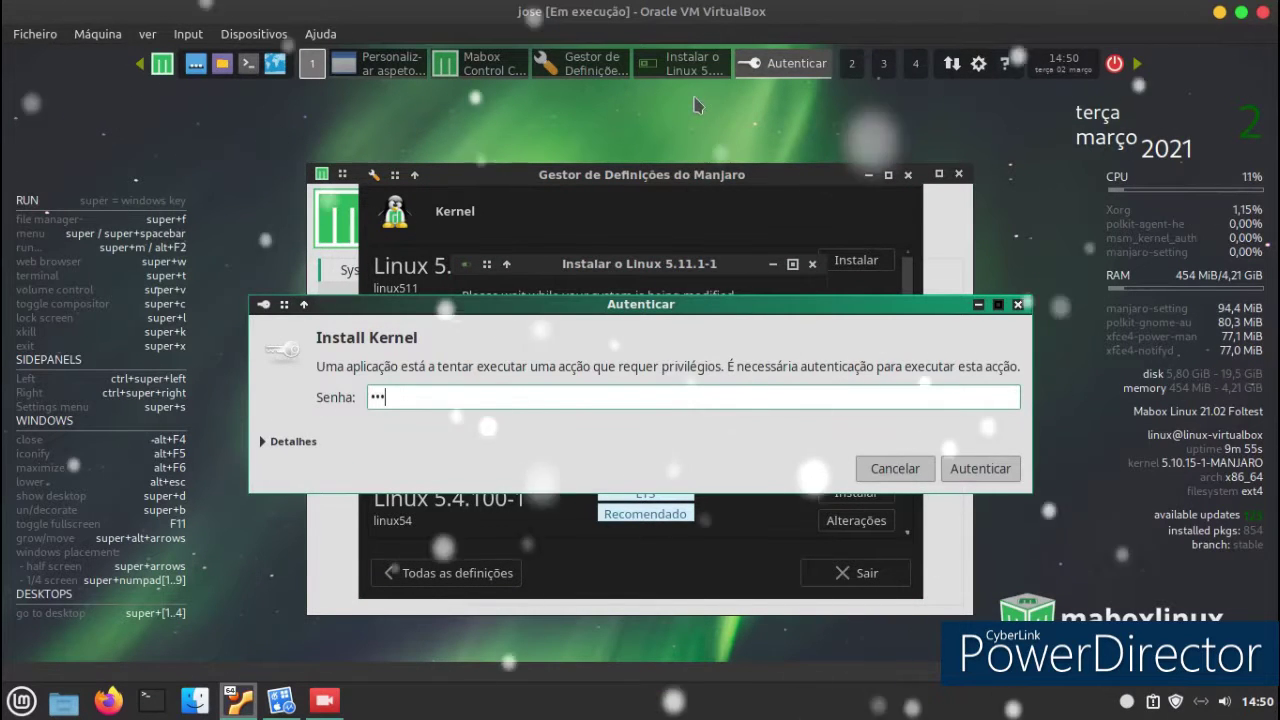
key(Return)
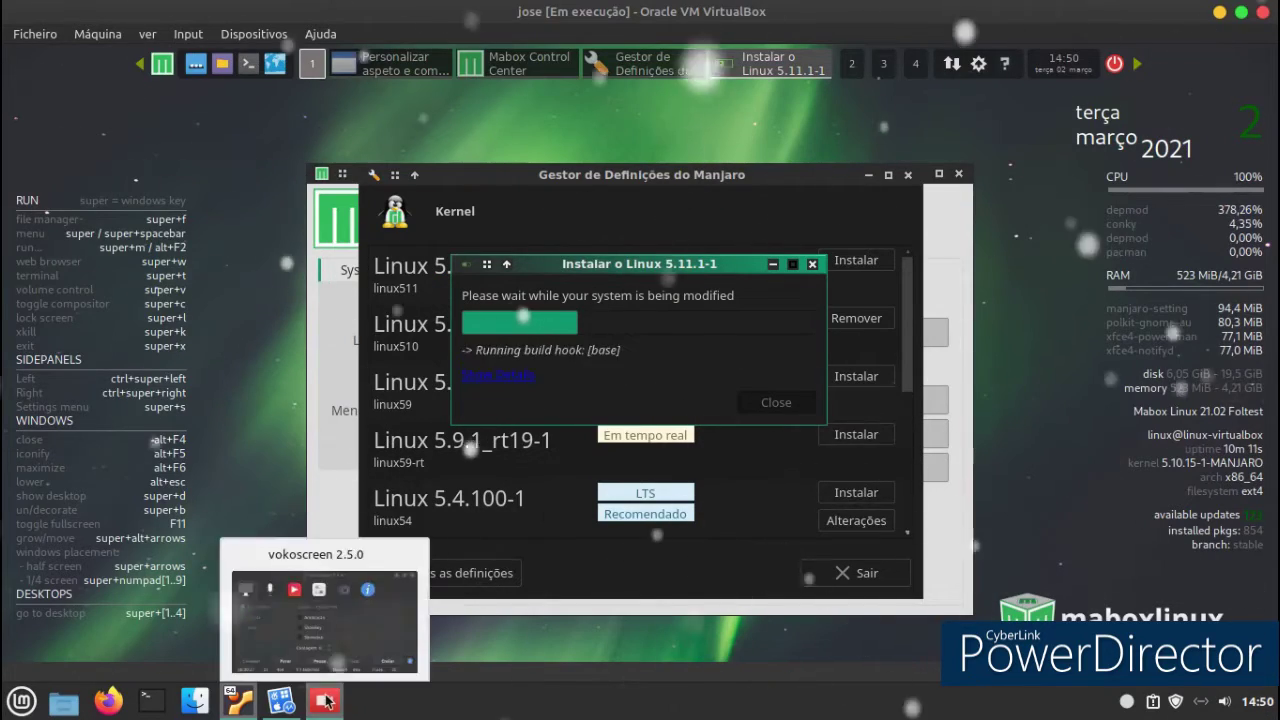
click(325, 700)
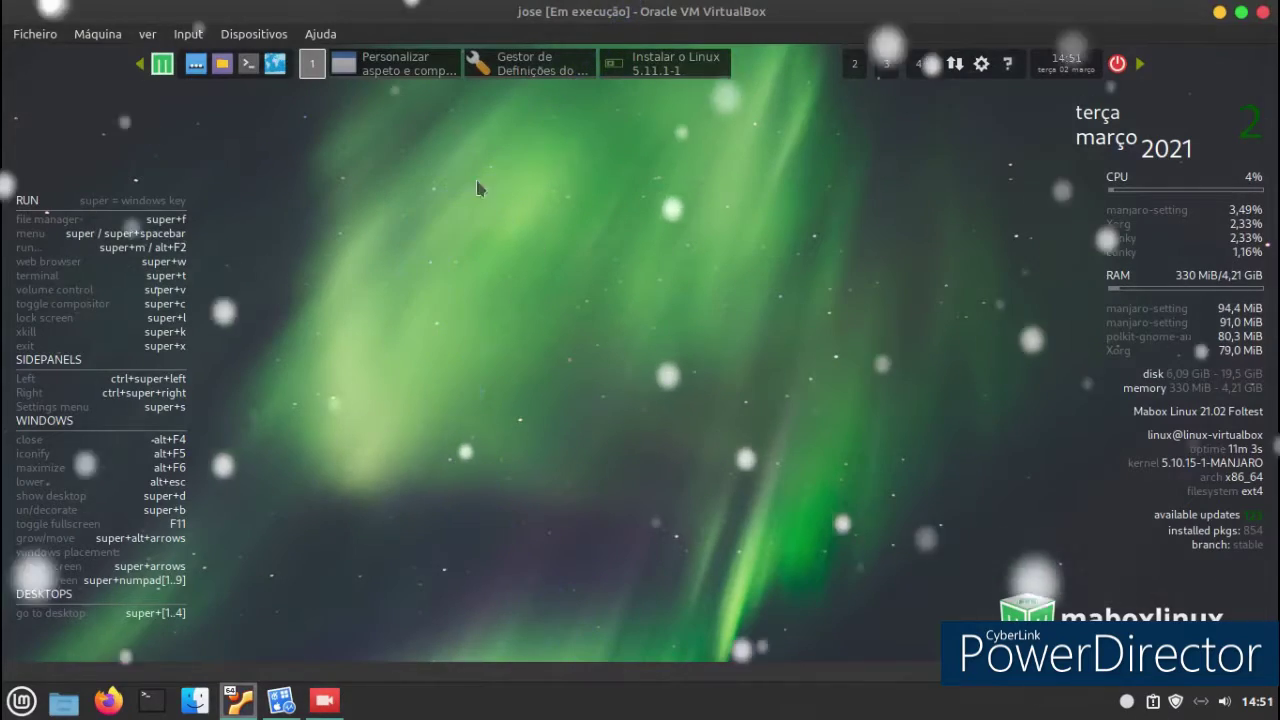
- Open a terminal window for a brief look and close it
right_click(478, 189)
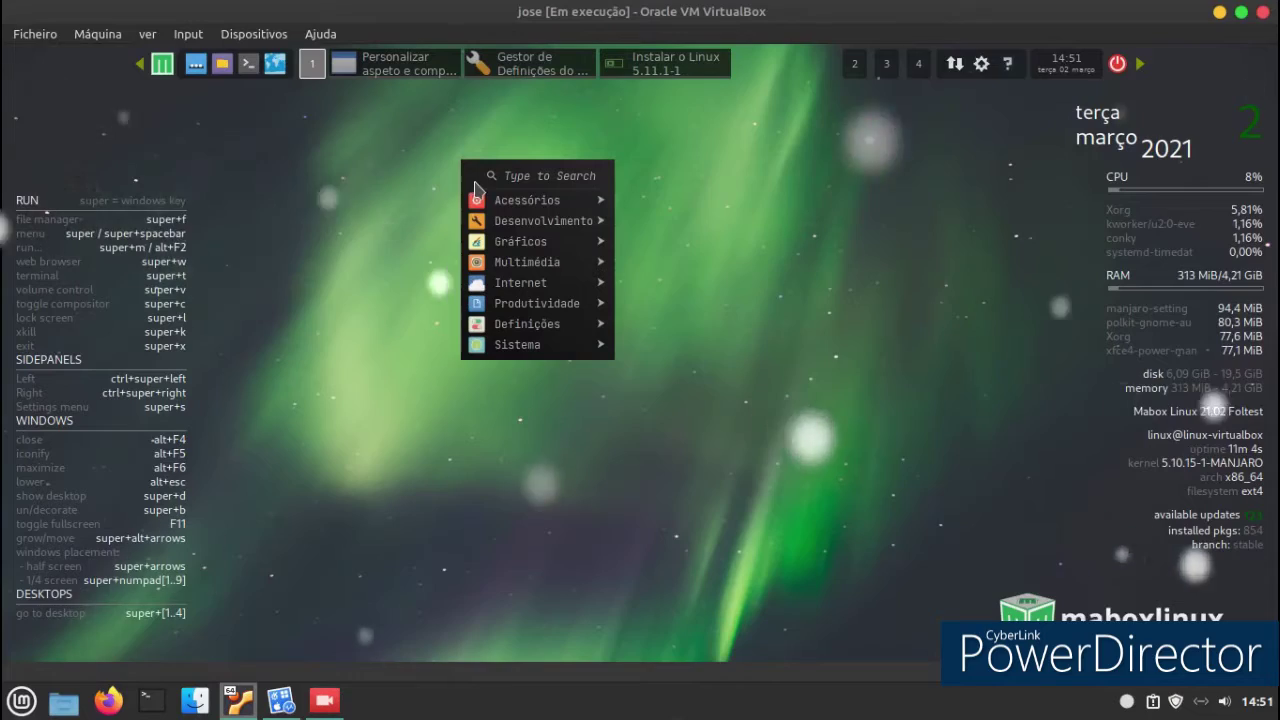
mouse_move(528, 203)
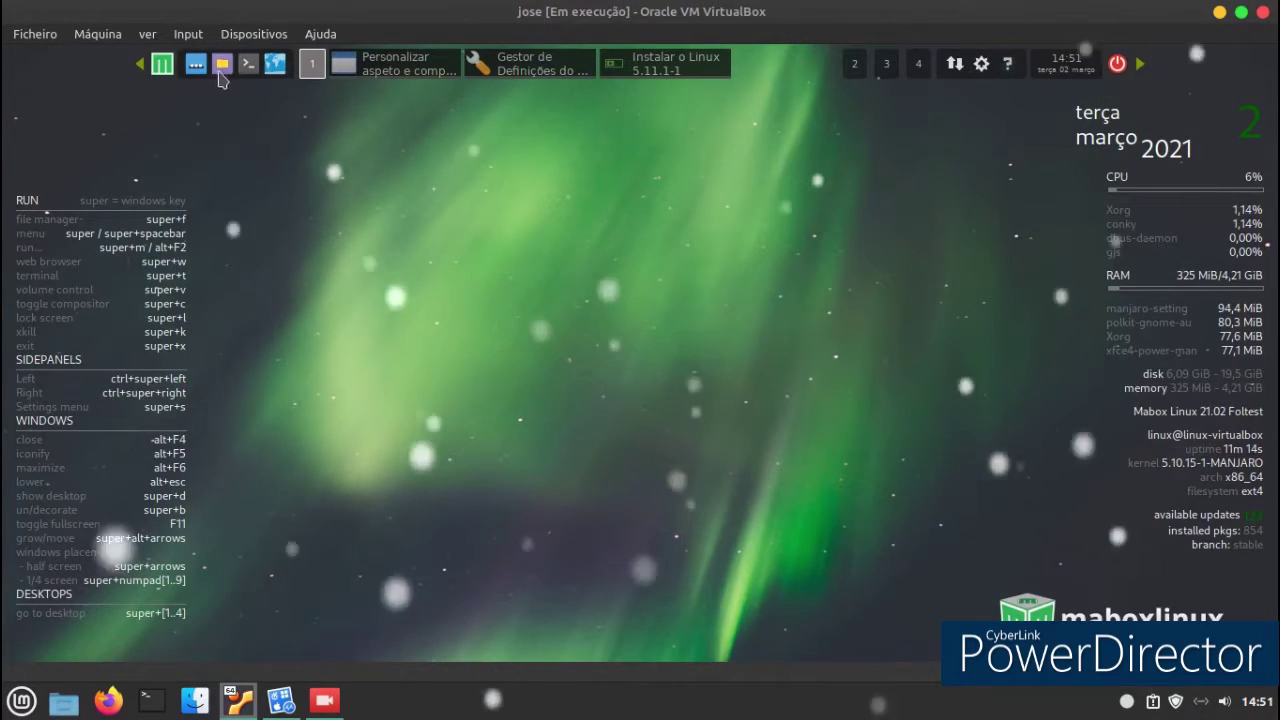
click(248, 64)
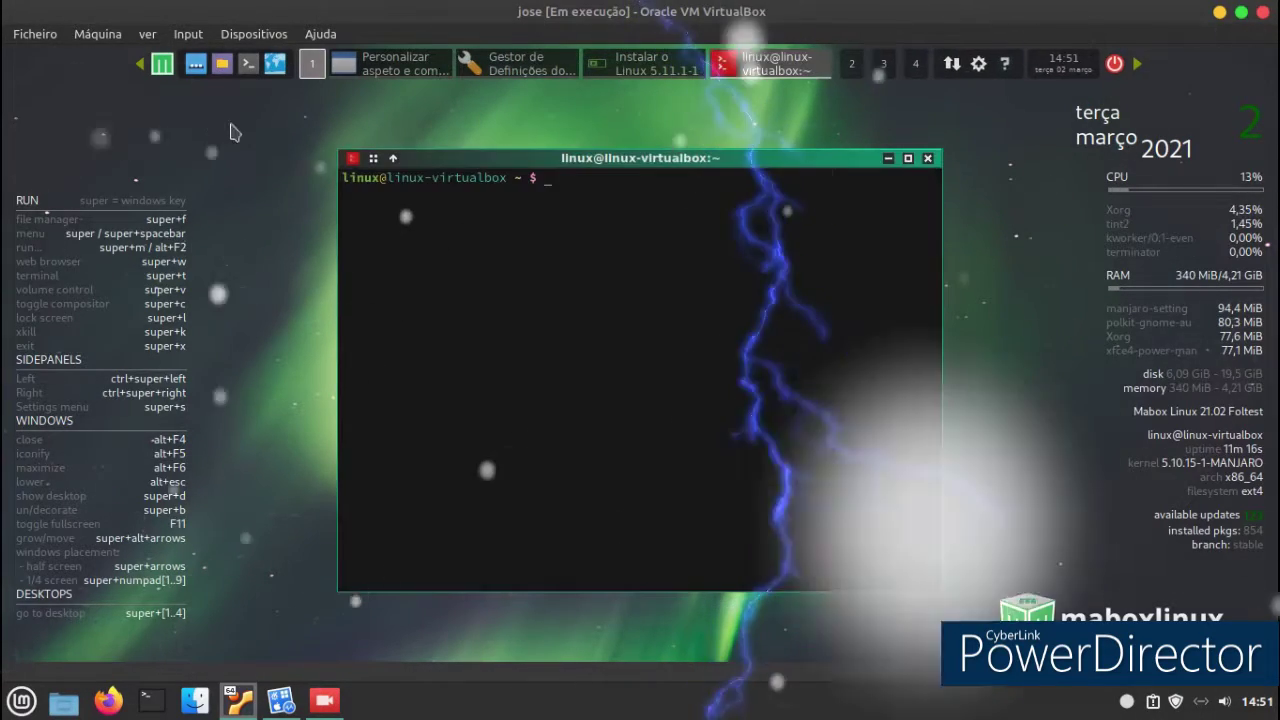
click(927, 158)
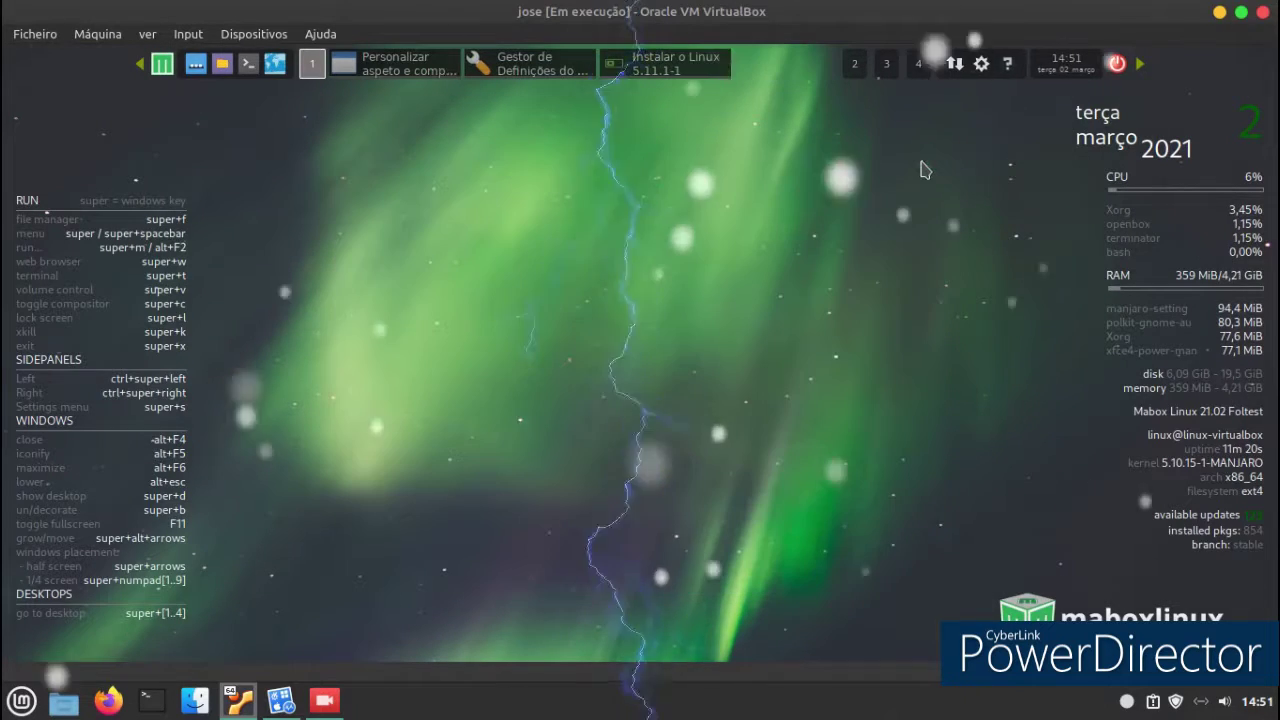
- Set the green field with the dirt road as desktop wallpaper in nitrogen and close the wallpaper setter
click(160, 66)
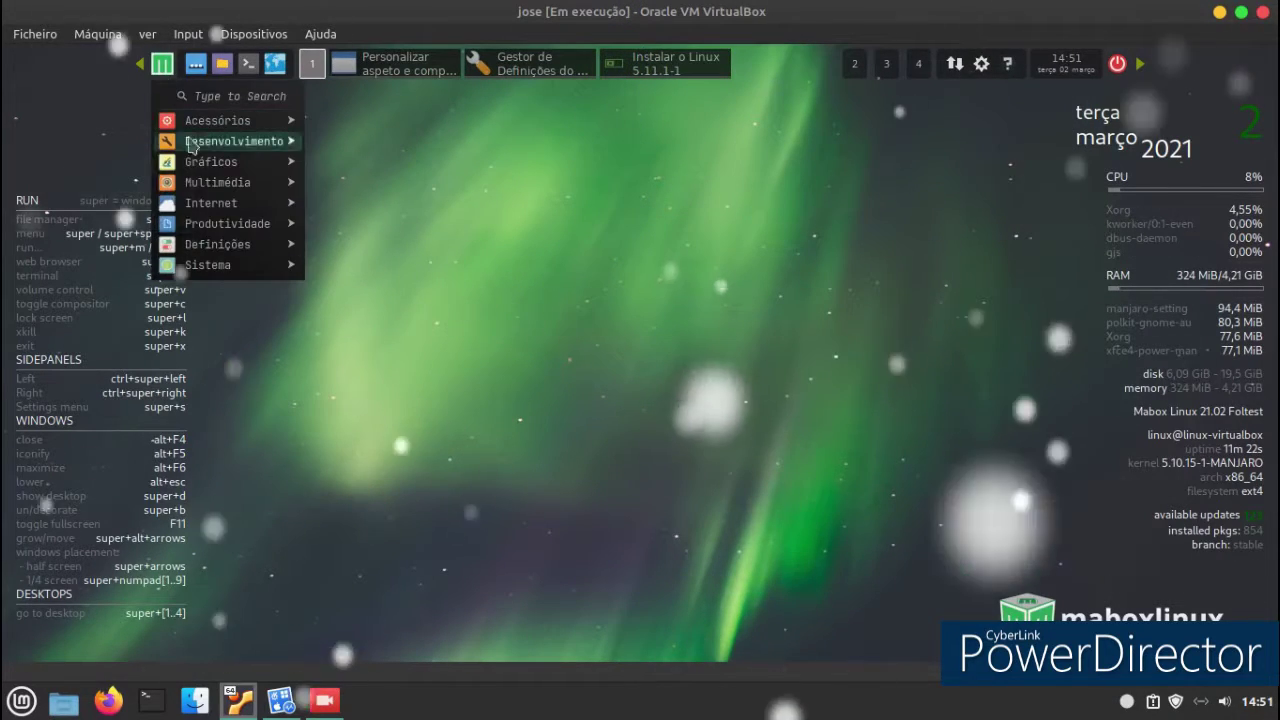
mouse_move(235, 247)
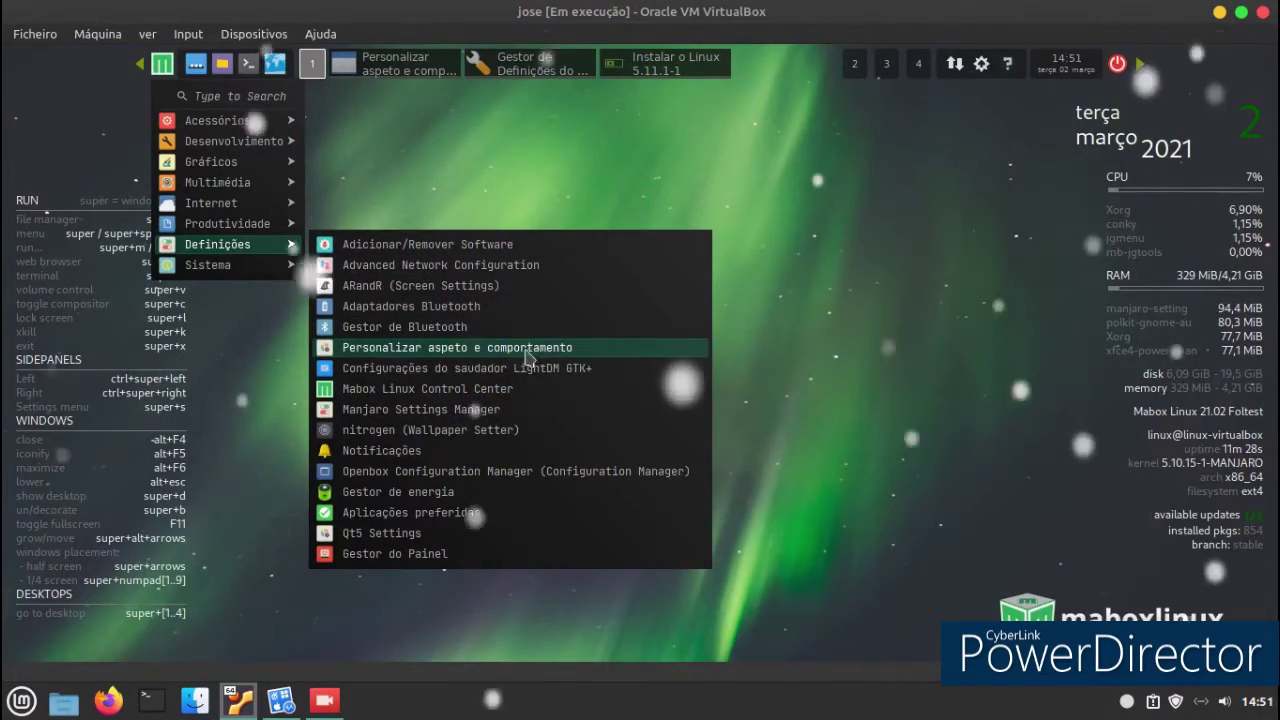
click(437, 432)
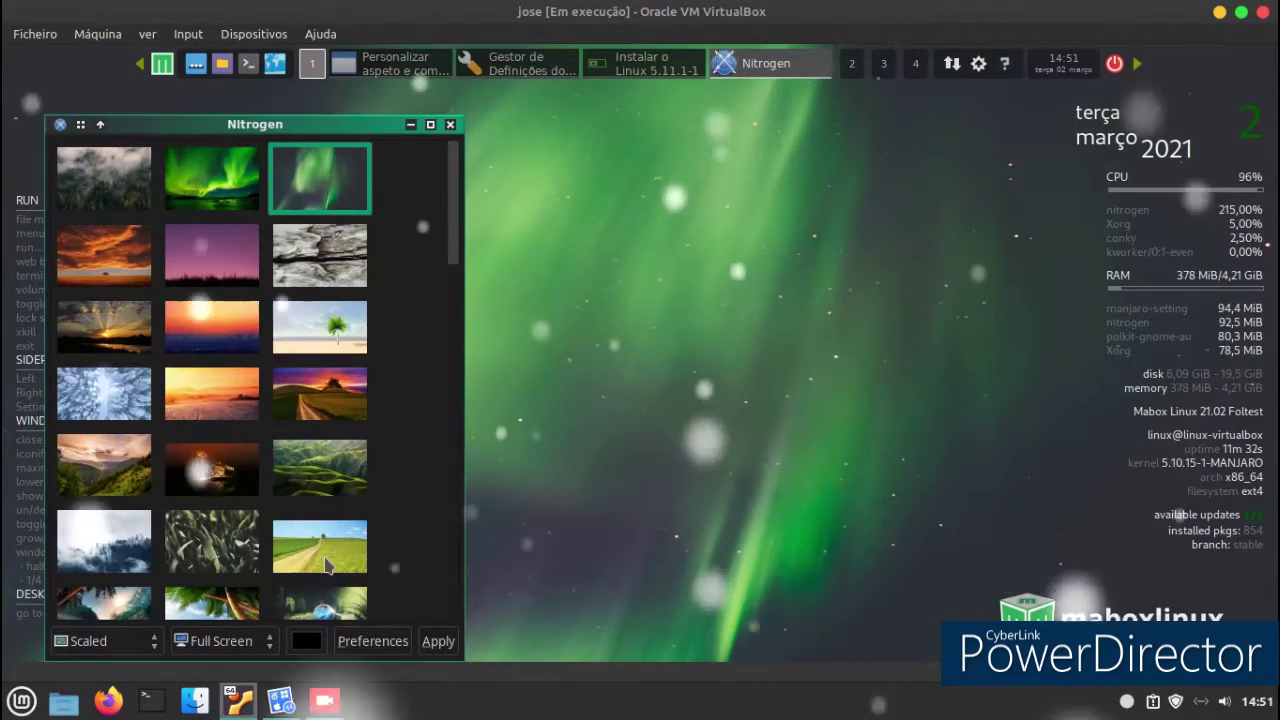
click(320, 548)
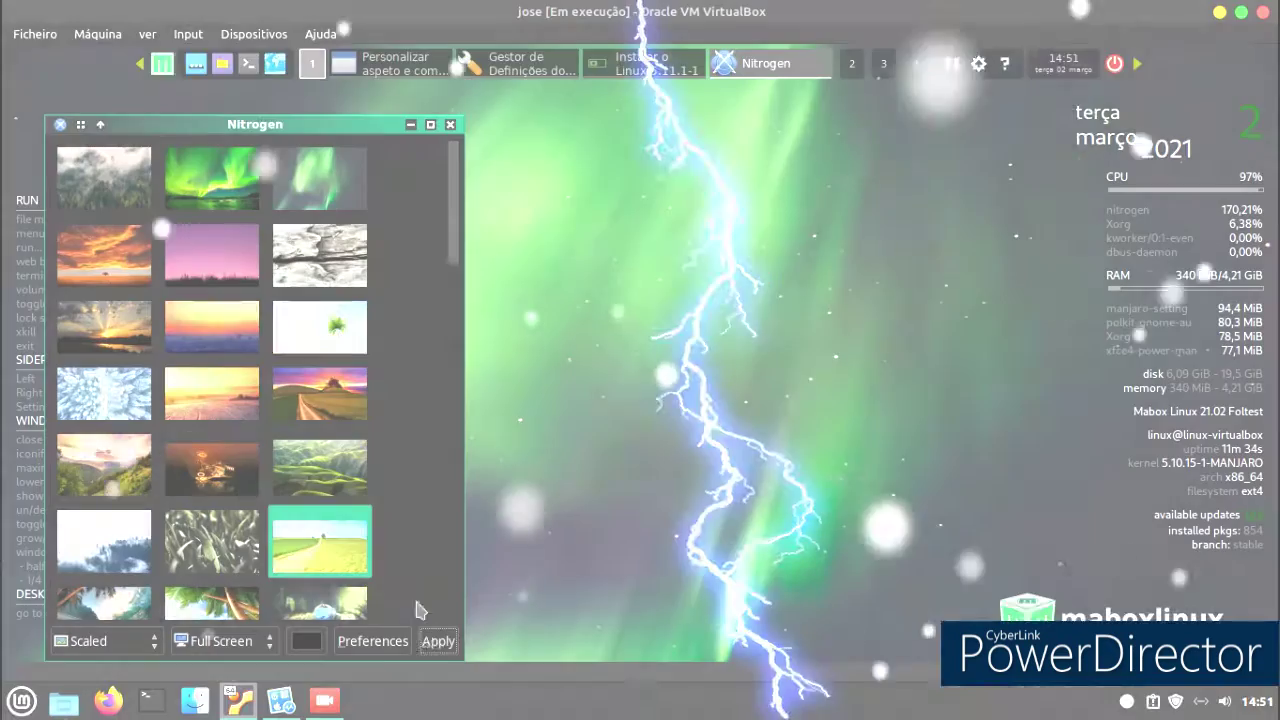
click(437, 641)
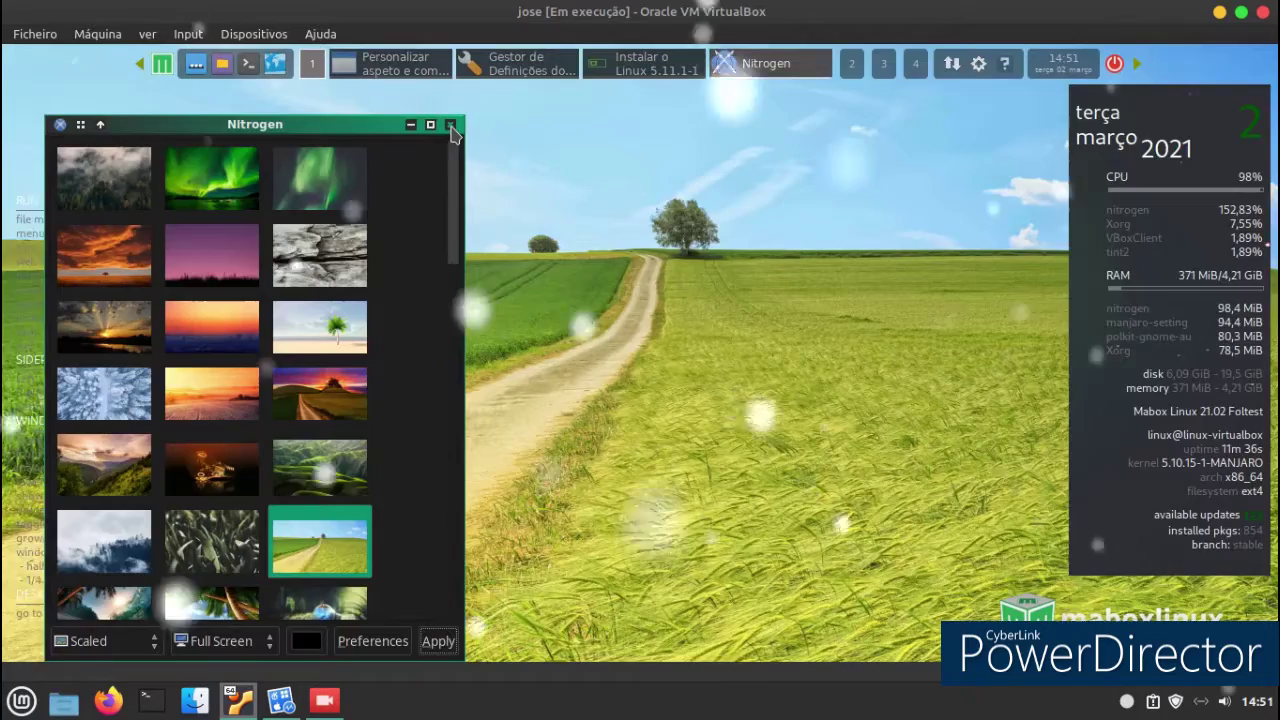
click(451, 126)
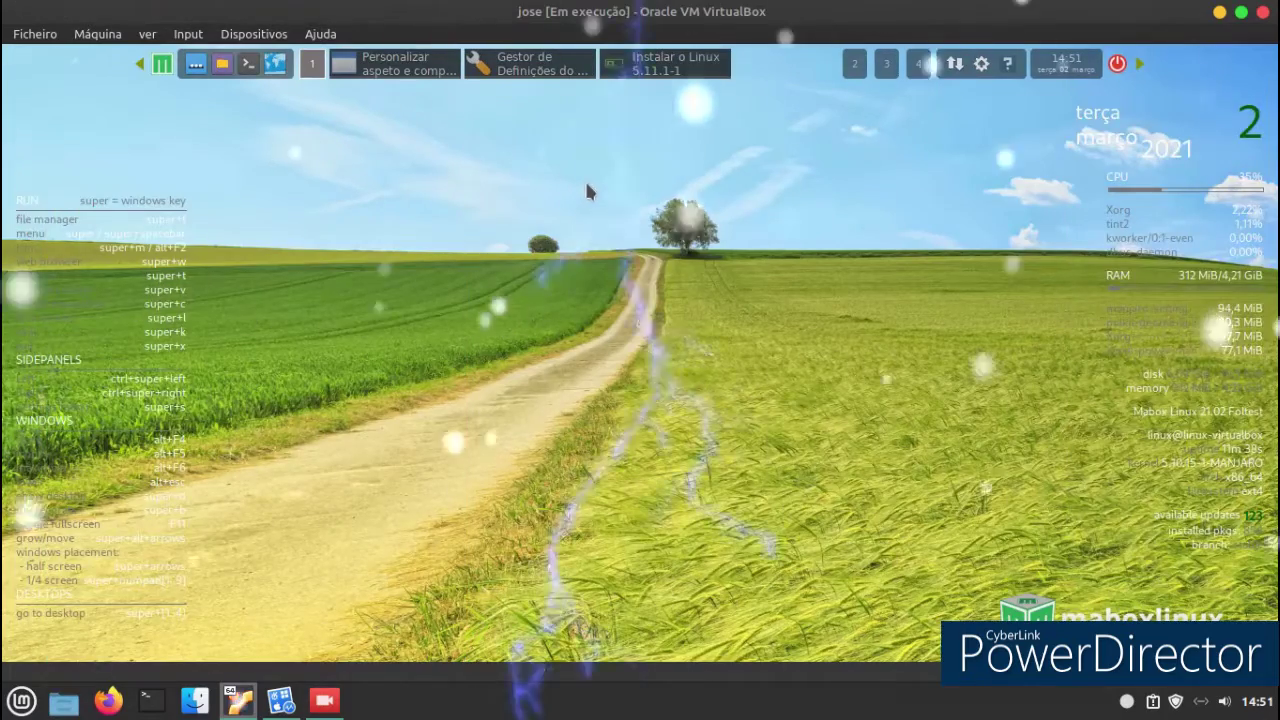
- Open the task manager (Gestor de tarefas) to examine the running processes and memory use, then close it
right_click(587, 190)
mouse_move(640, 368)
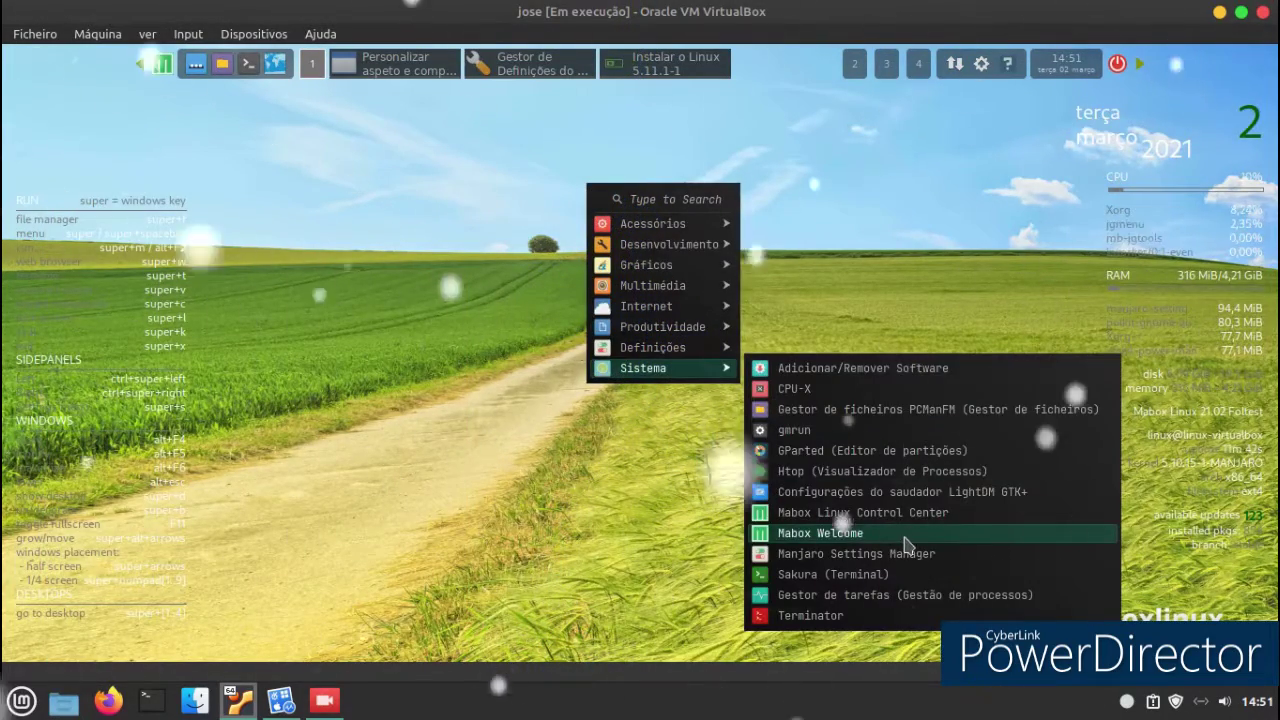
click(880, 595)
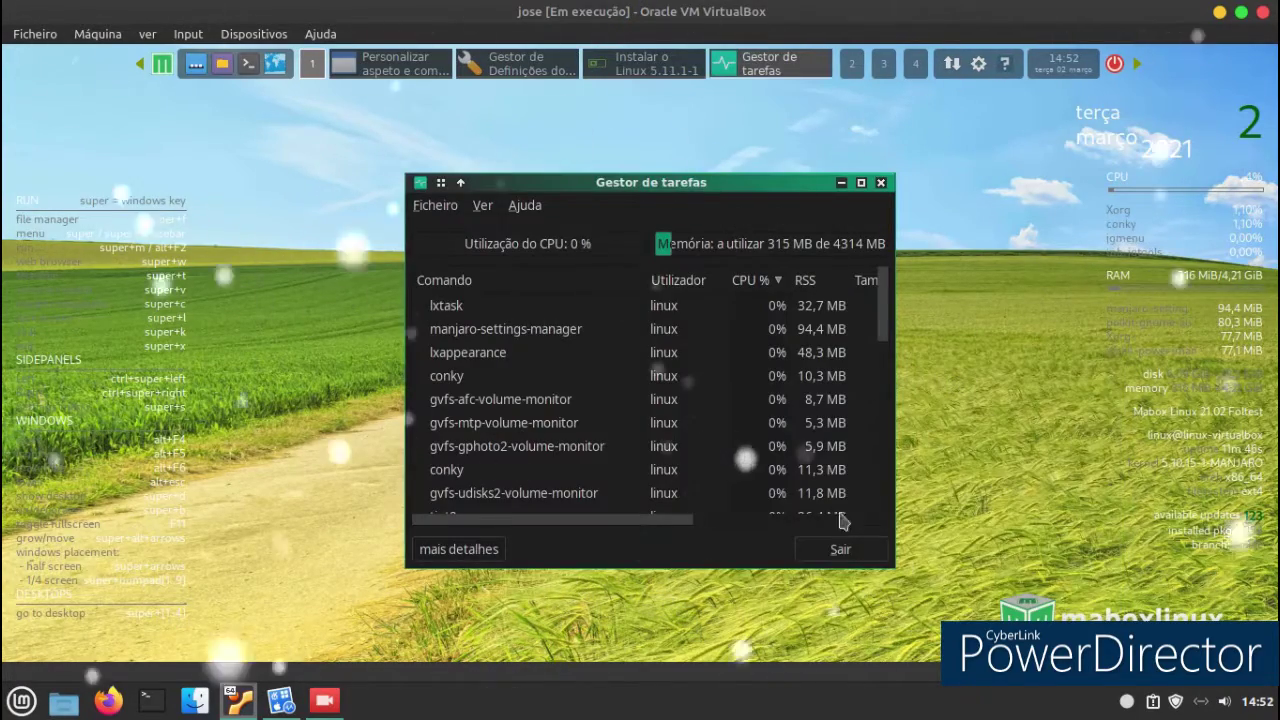
drag(852, 548, 757, 522)
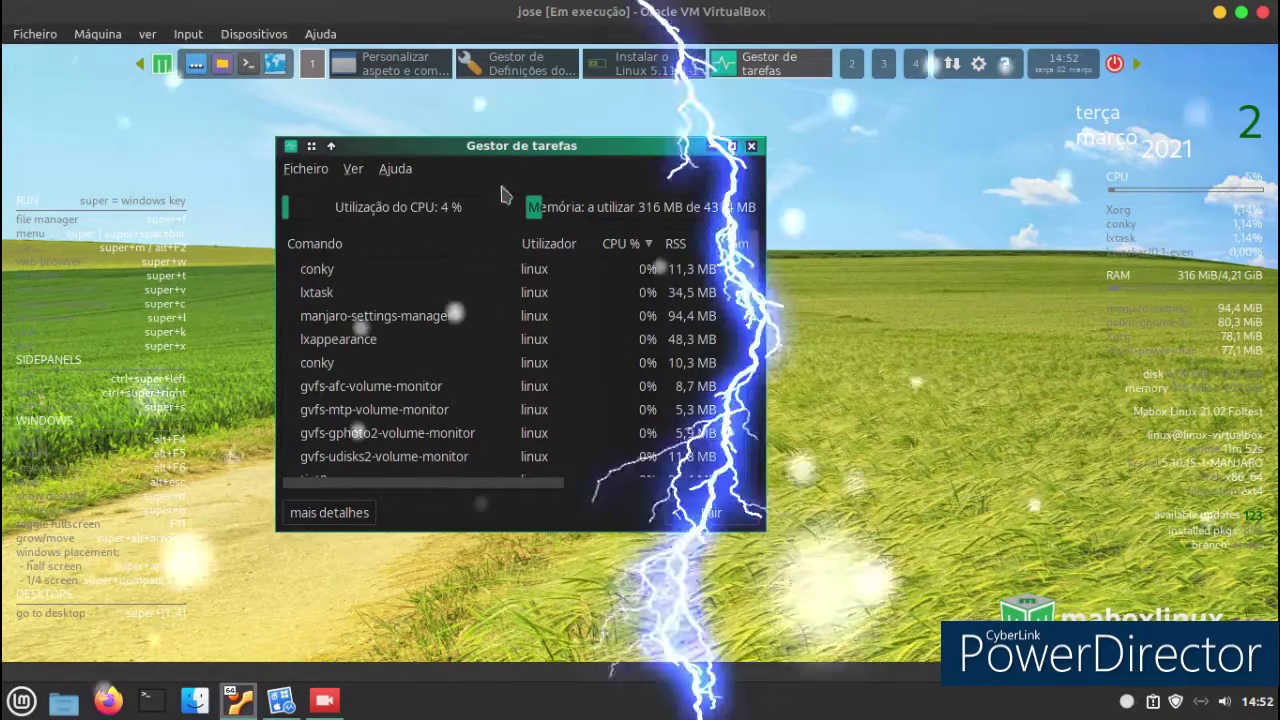
drag(563, 146, 690, 142)
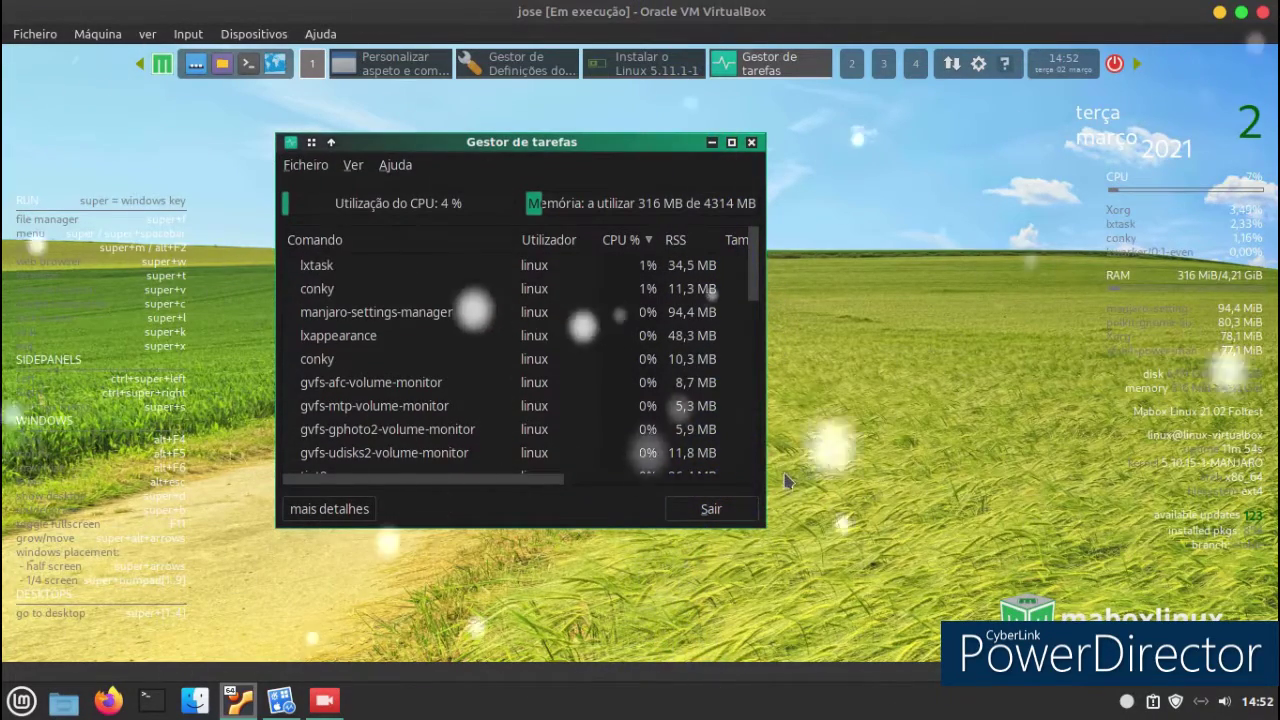
drag(753, 265, 745, 204)
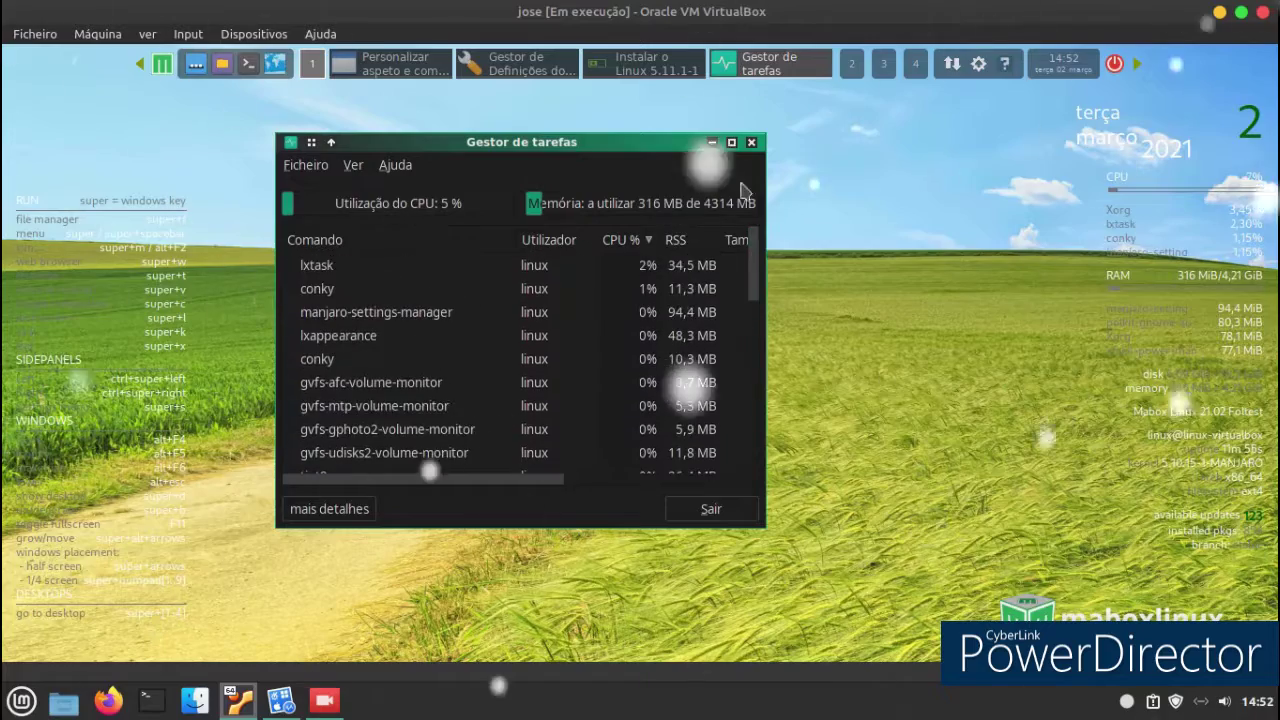
click(751, 142)
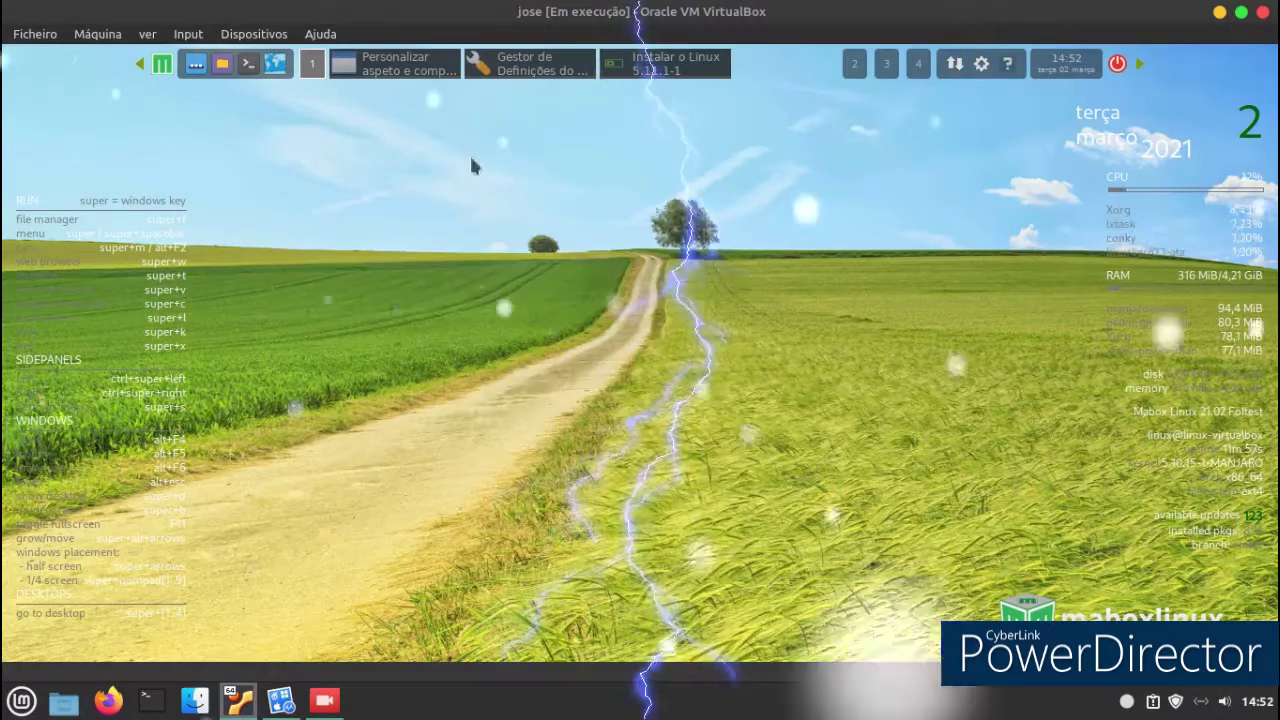
- Open the LightDM GTK+ greeter settings, authorizing access with the account password
click(158, 65)
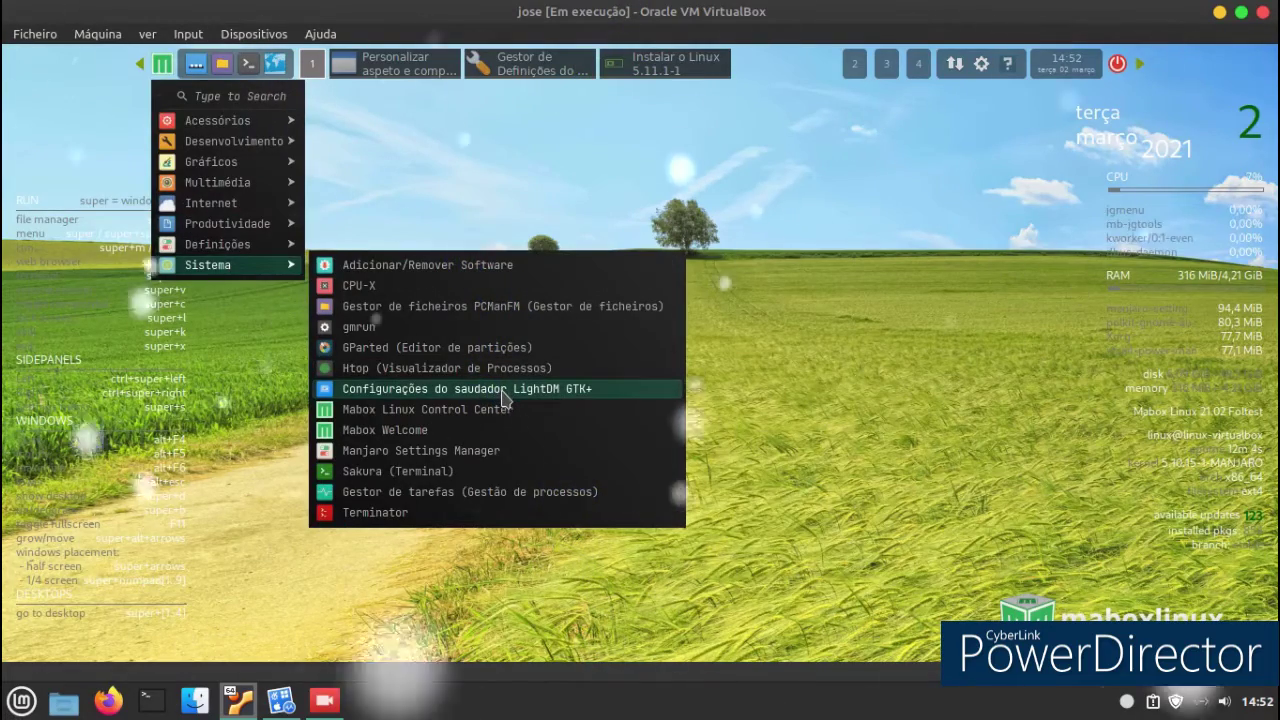
click(503, 393)
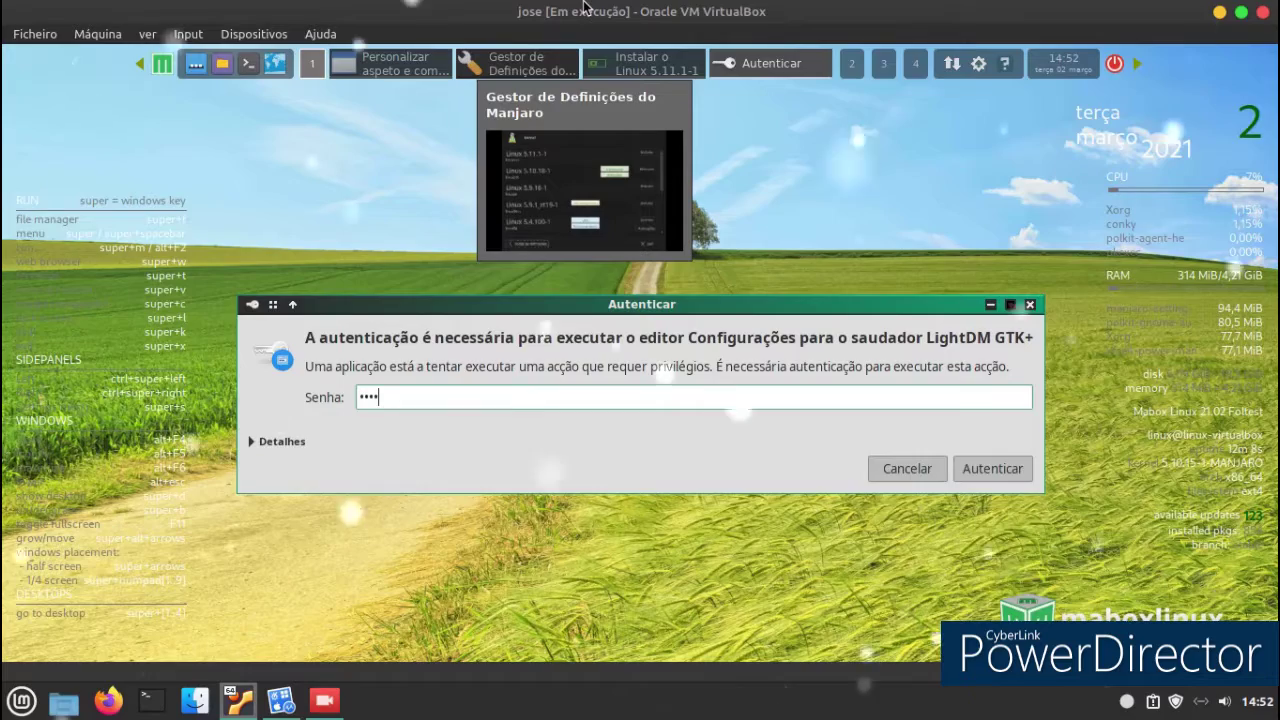
key(Return)
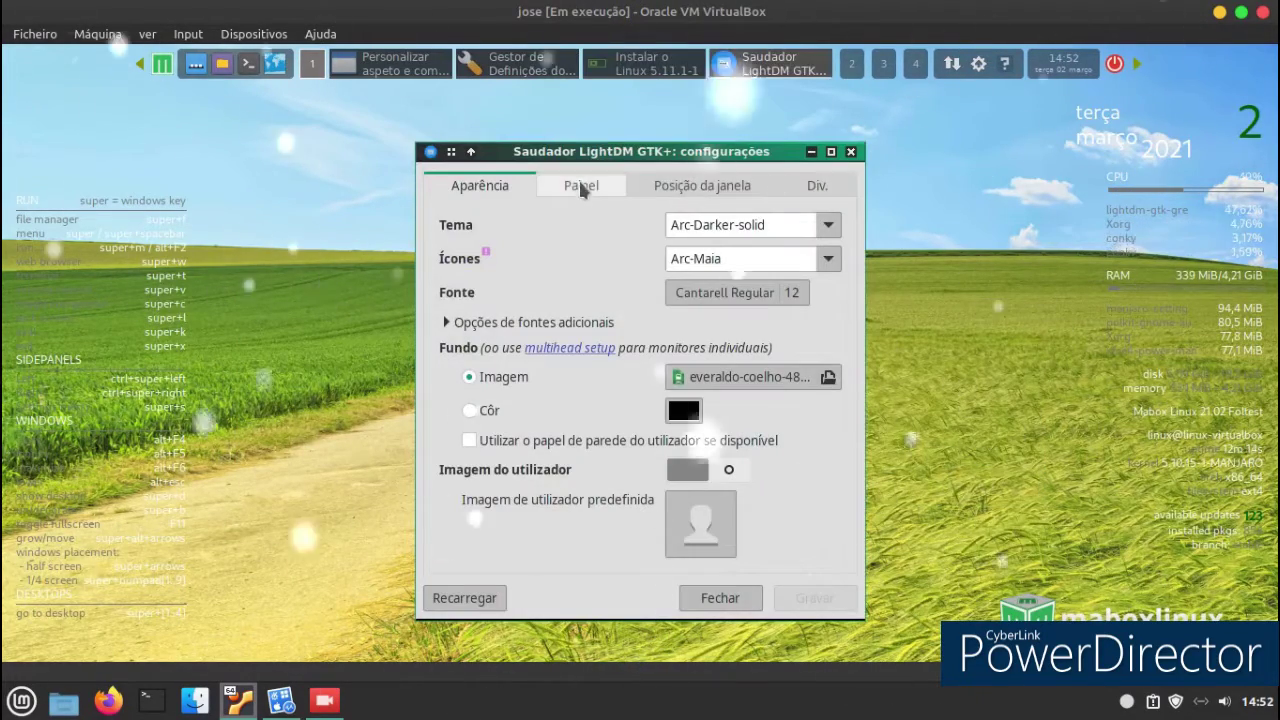
- Save the greeter's window position settings, review the miscellaneous options and close the greeter configuration
click(580, 190)
click(660, 190)
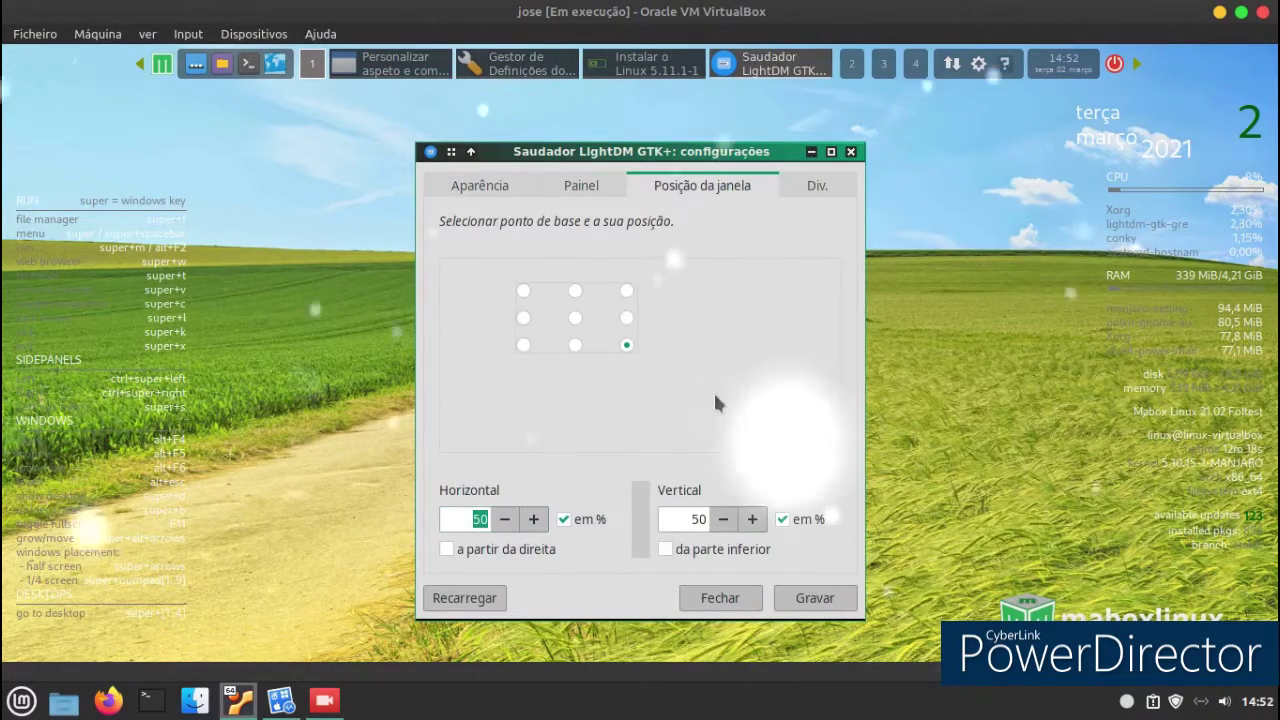
click(805, 592)
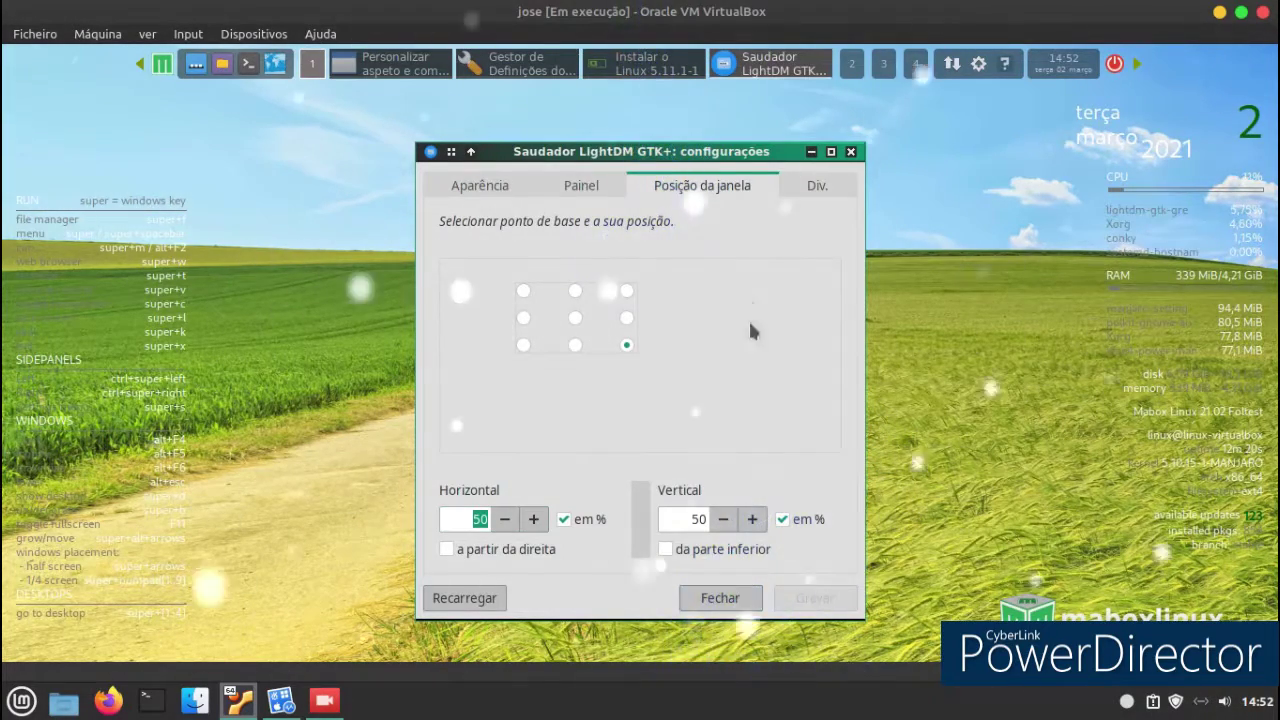
click(805, 188)
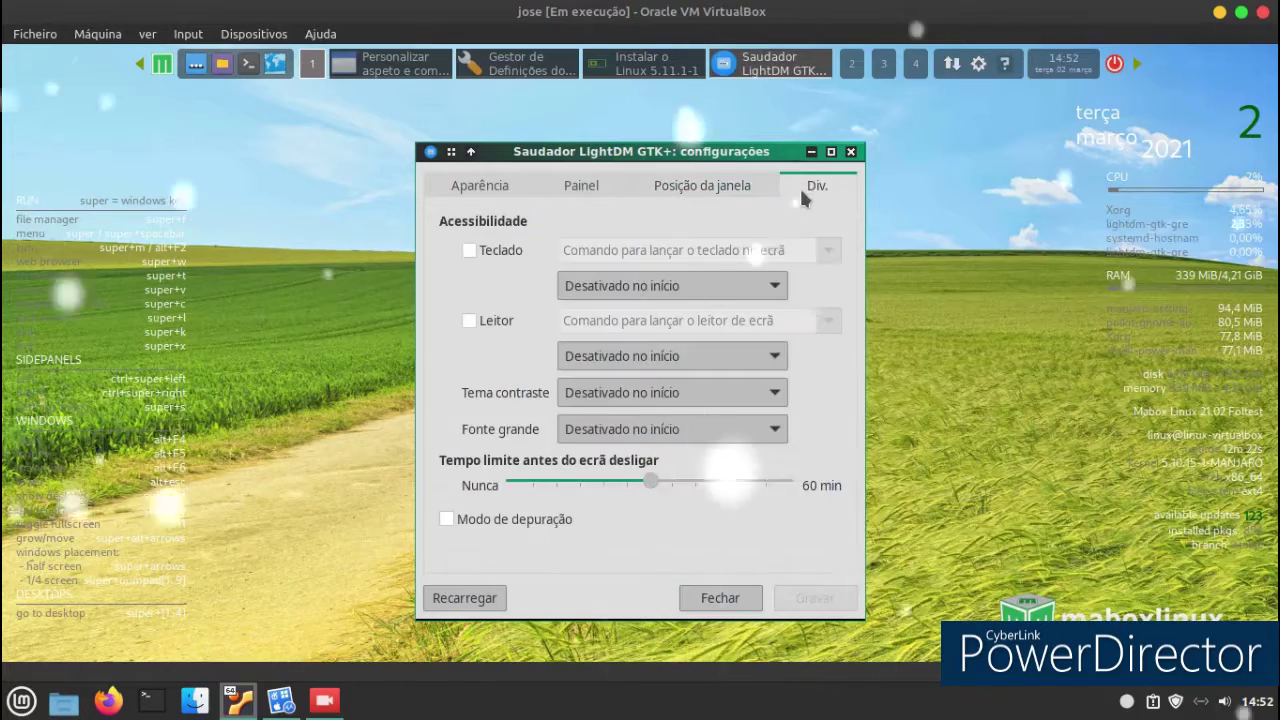
click(849, 155)
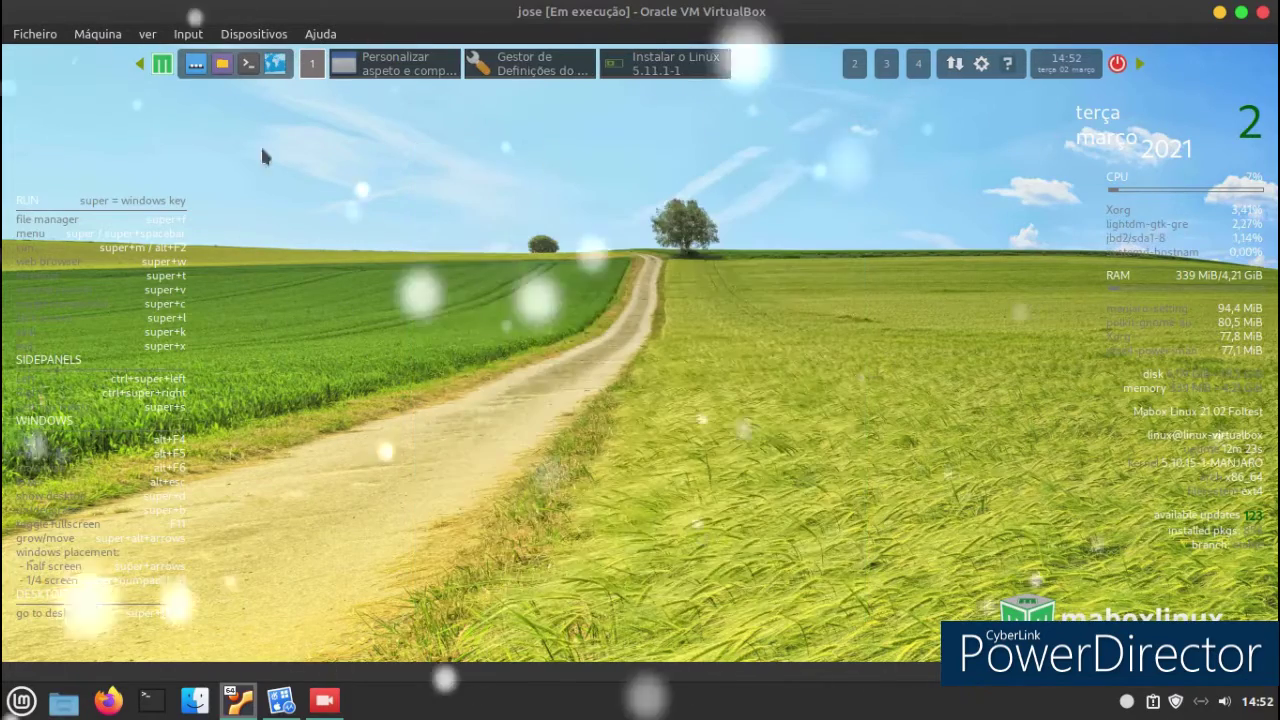
- Open the Mabox Linux Control Center to view its settings categories and close it
click(162, 64)
mouse_move(218, 268)
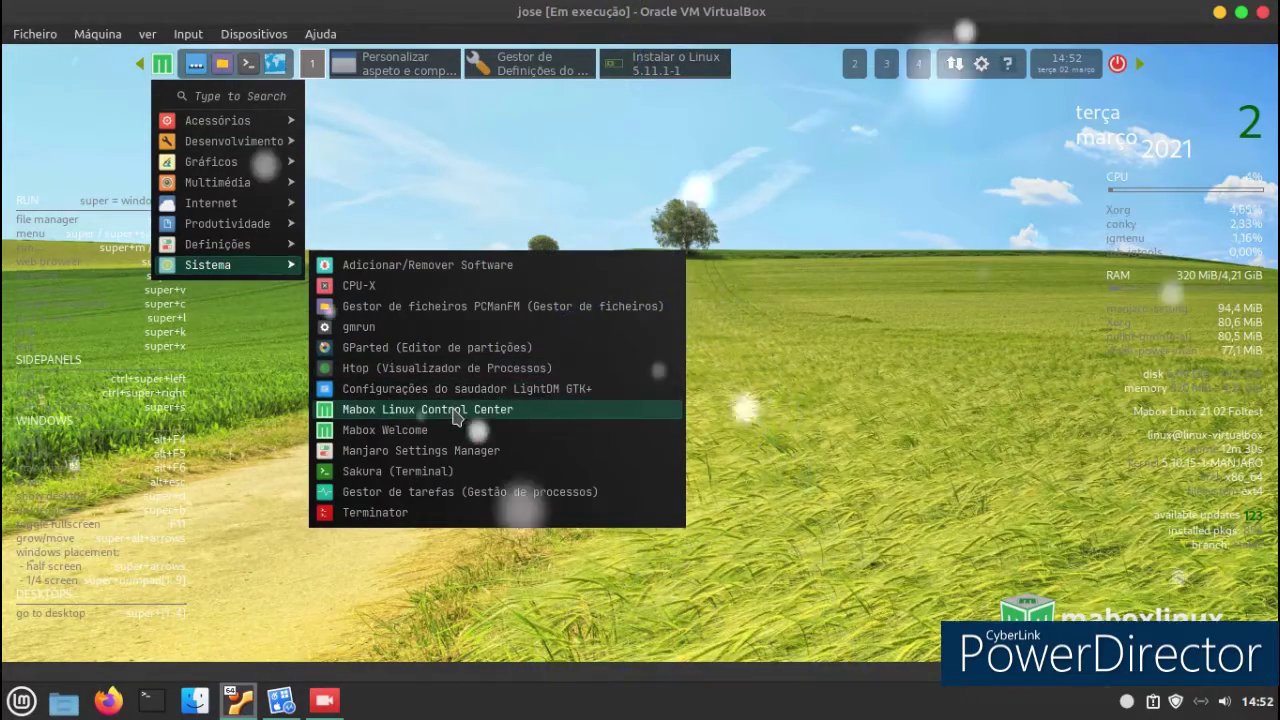
click(455, 412)
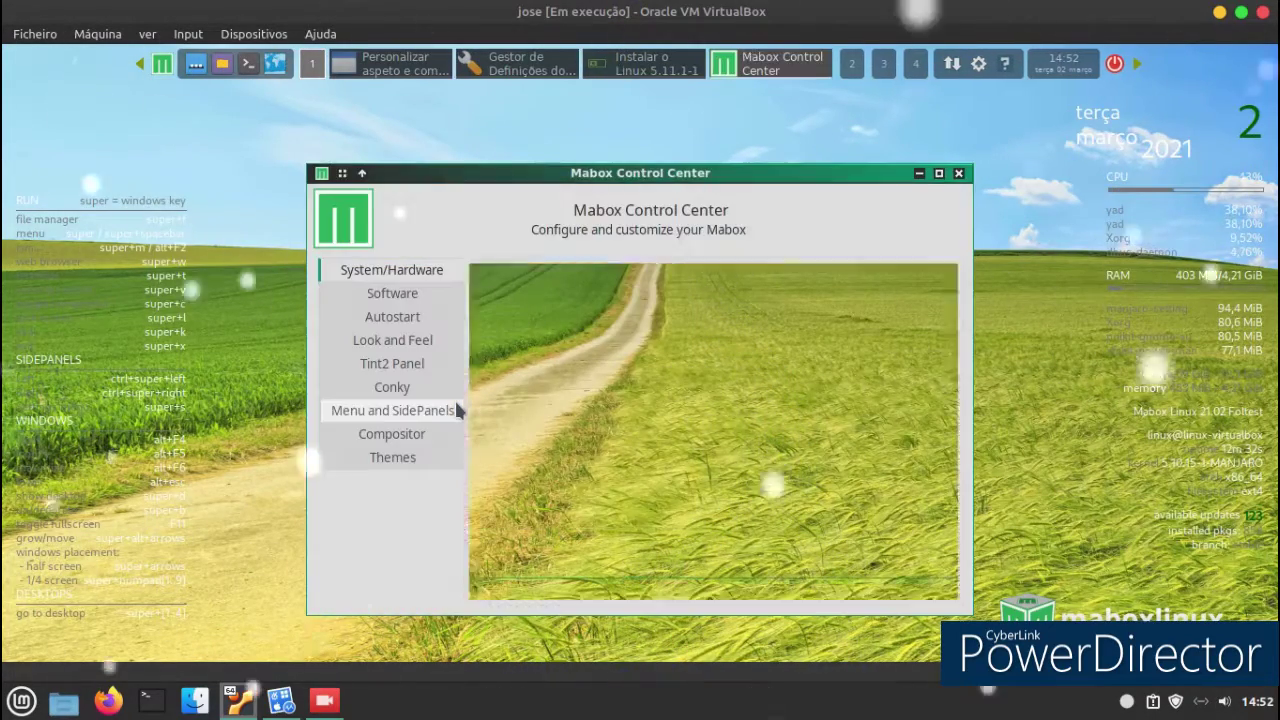
click(958, 173)
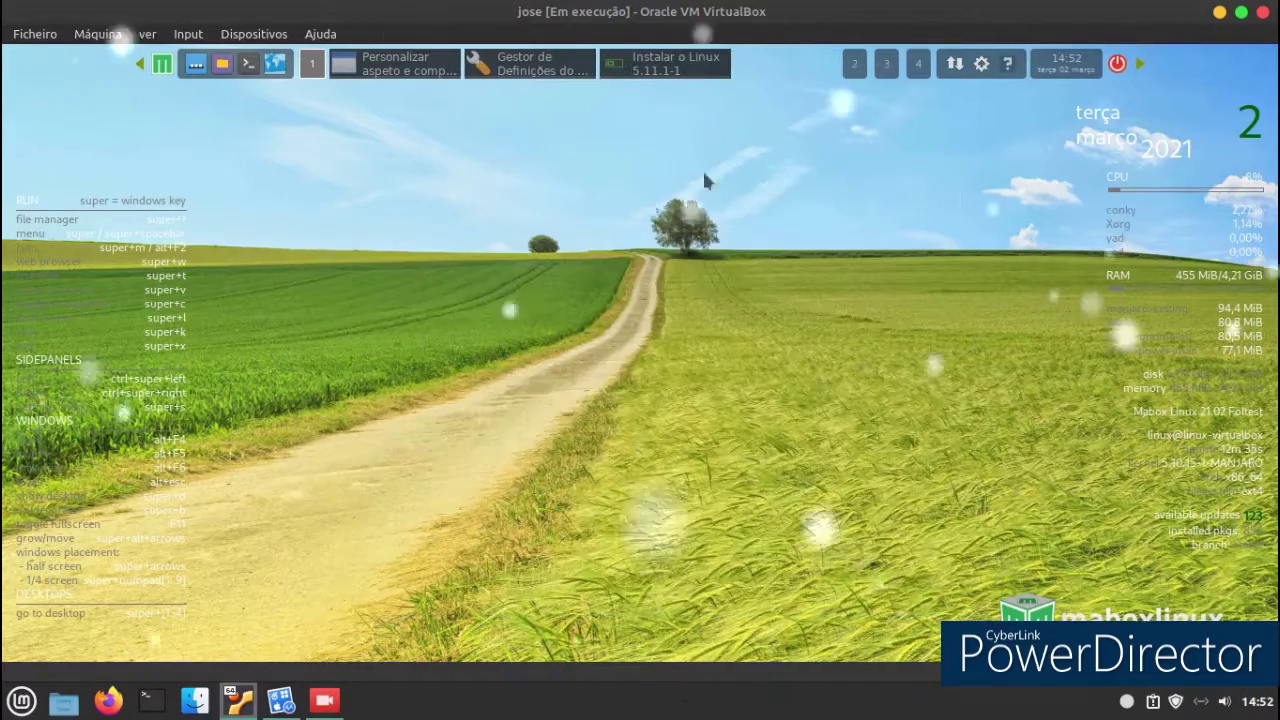
- Open the Geany editor and enter a first name and "div" on separate lines of the untitled document
click(164, 68)
mouse_move(200, 128)
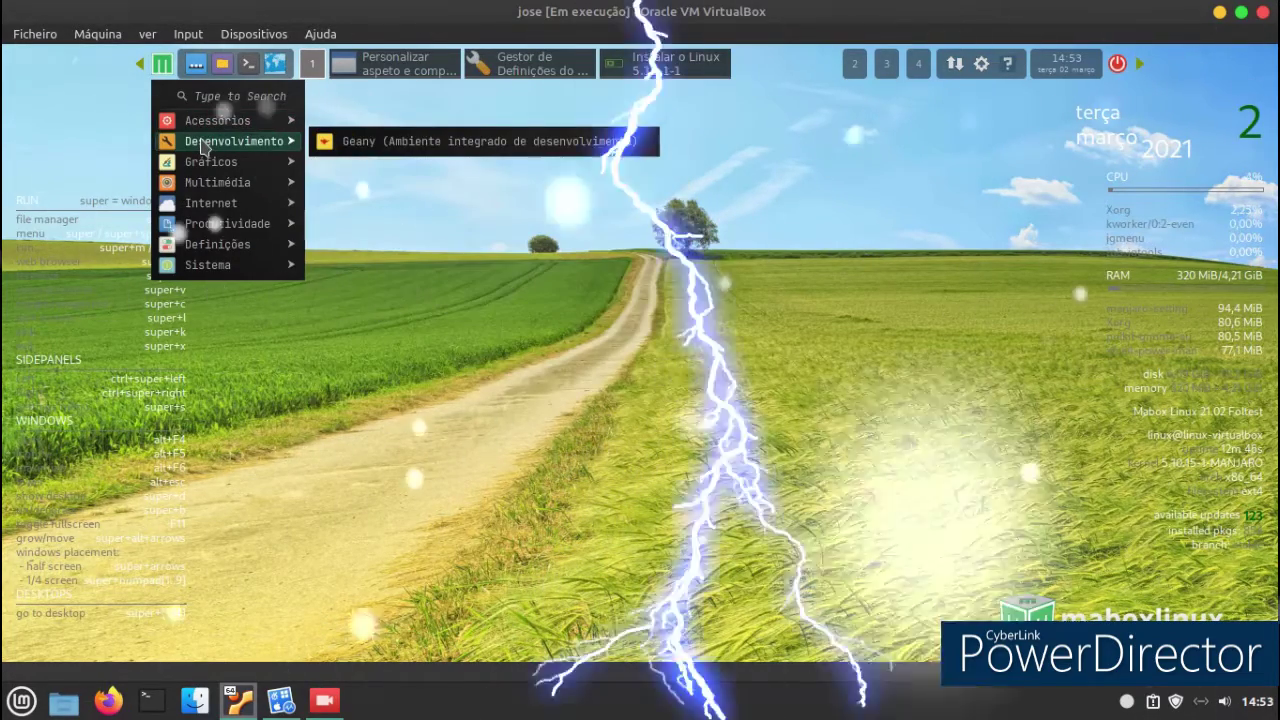
click(427, 143)
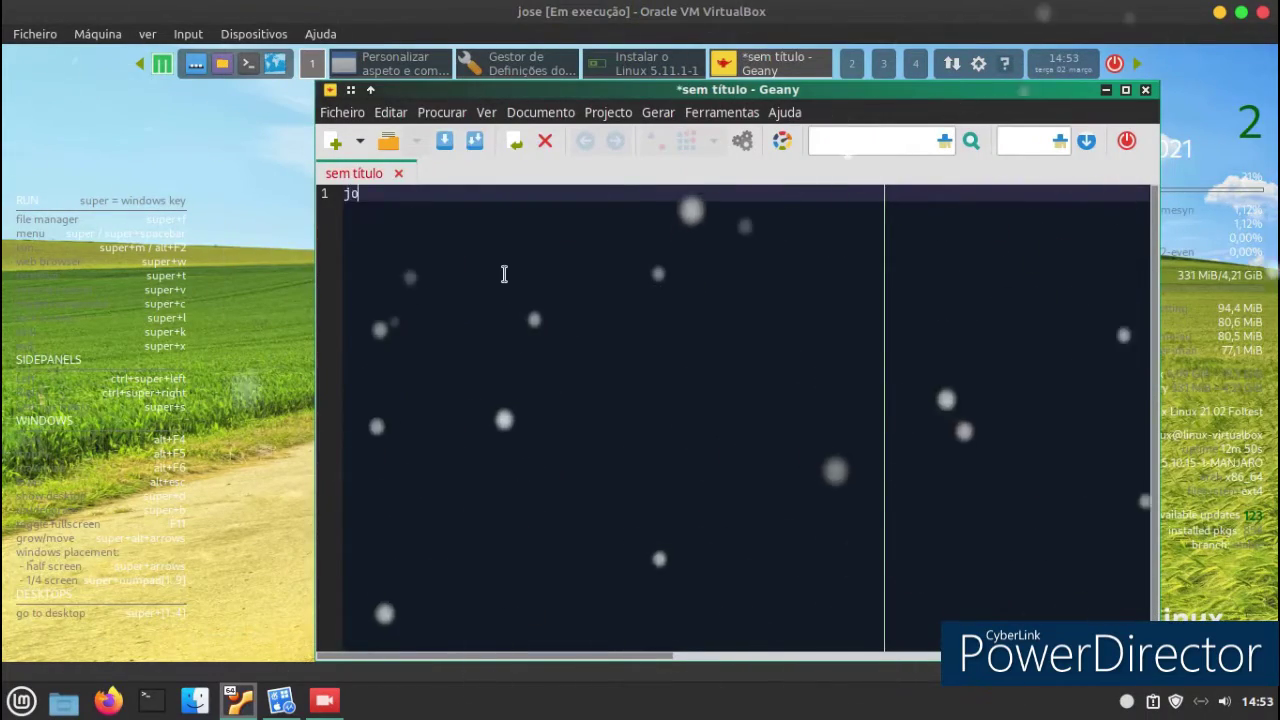
text(jose)
key(Return)
text(div)
key(Return)
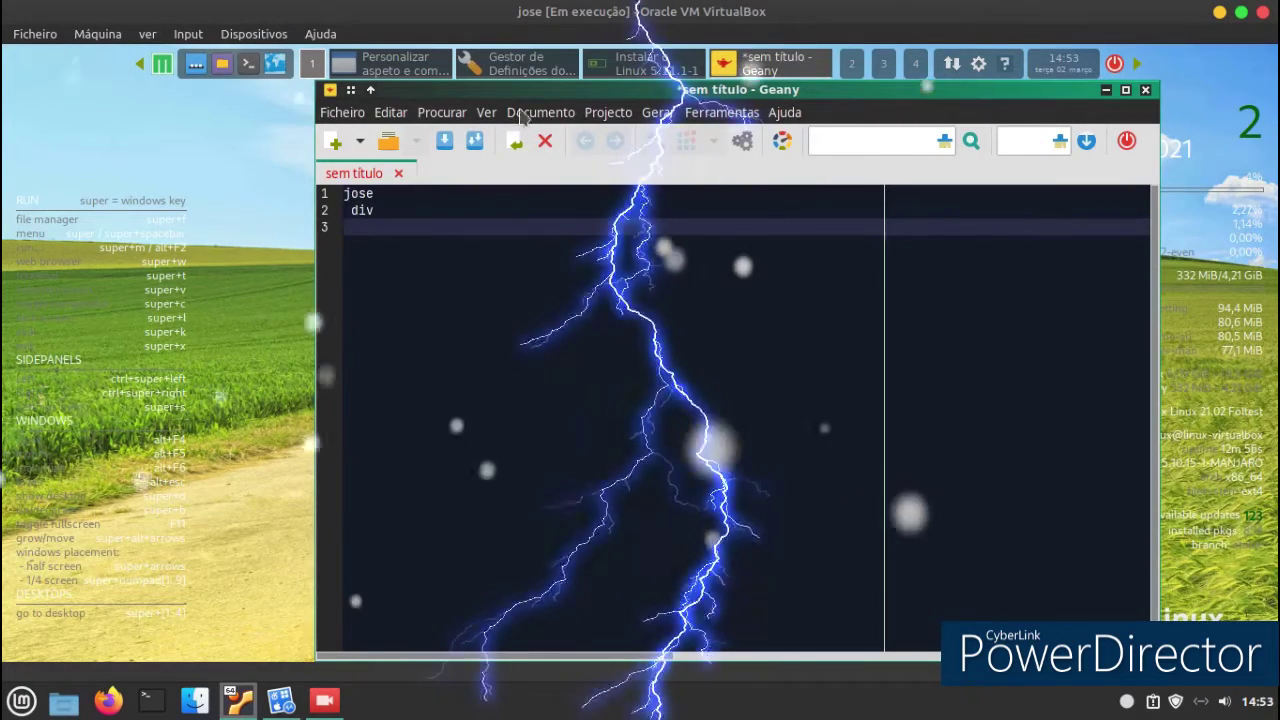
- Review Geany's project options, cancel saving the untitled file and close the editor
click(620, 113)
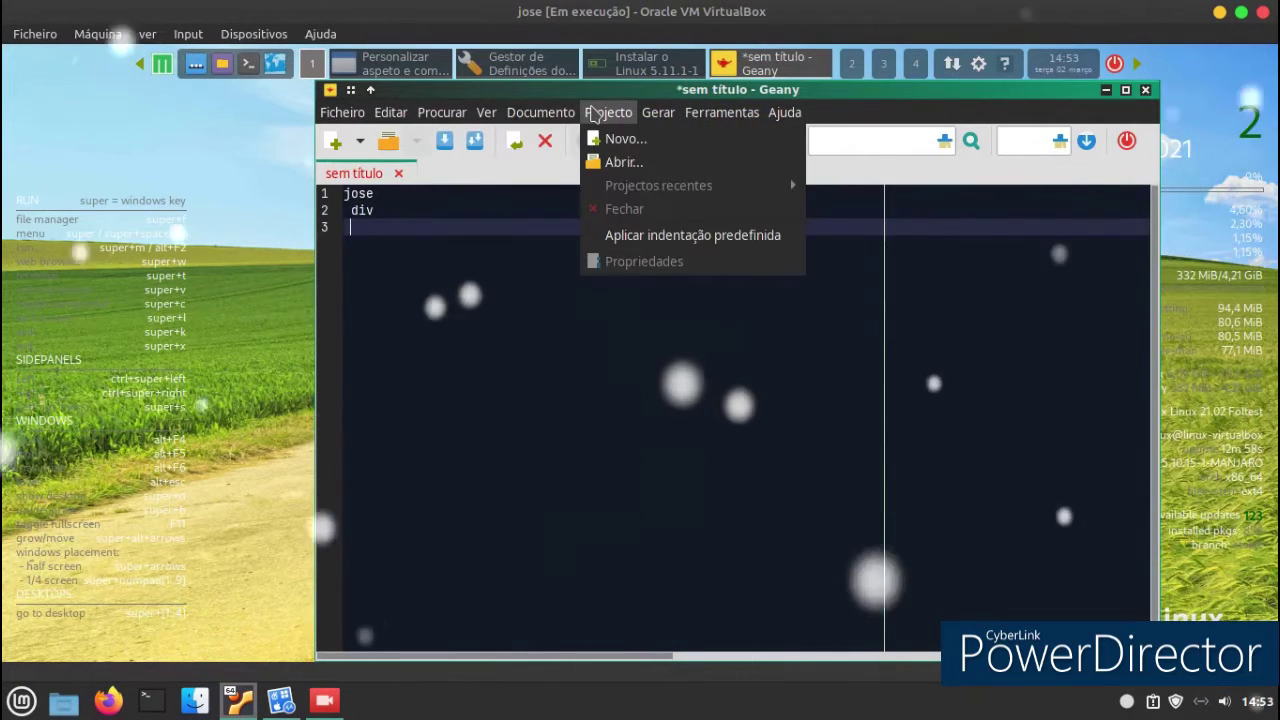
mouse_move(658, 113)
click(672, 141)
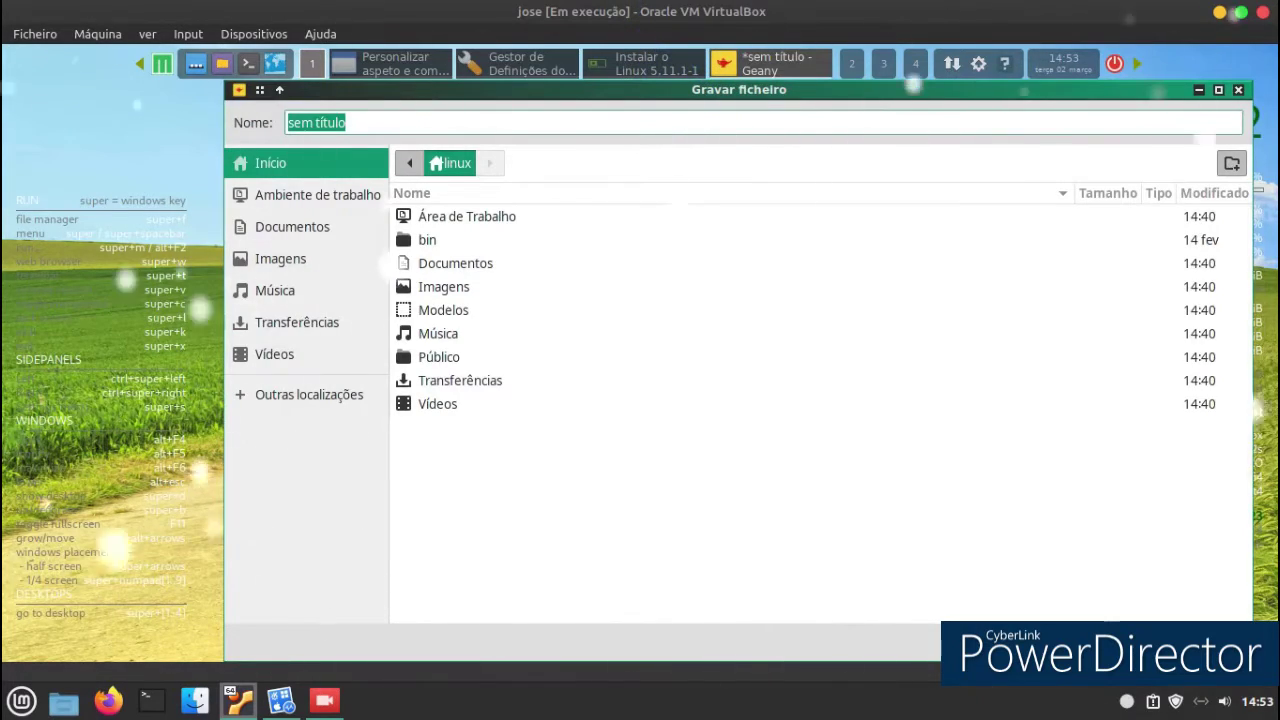
key(Escape)
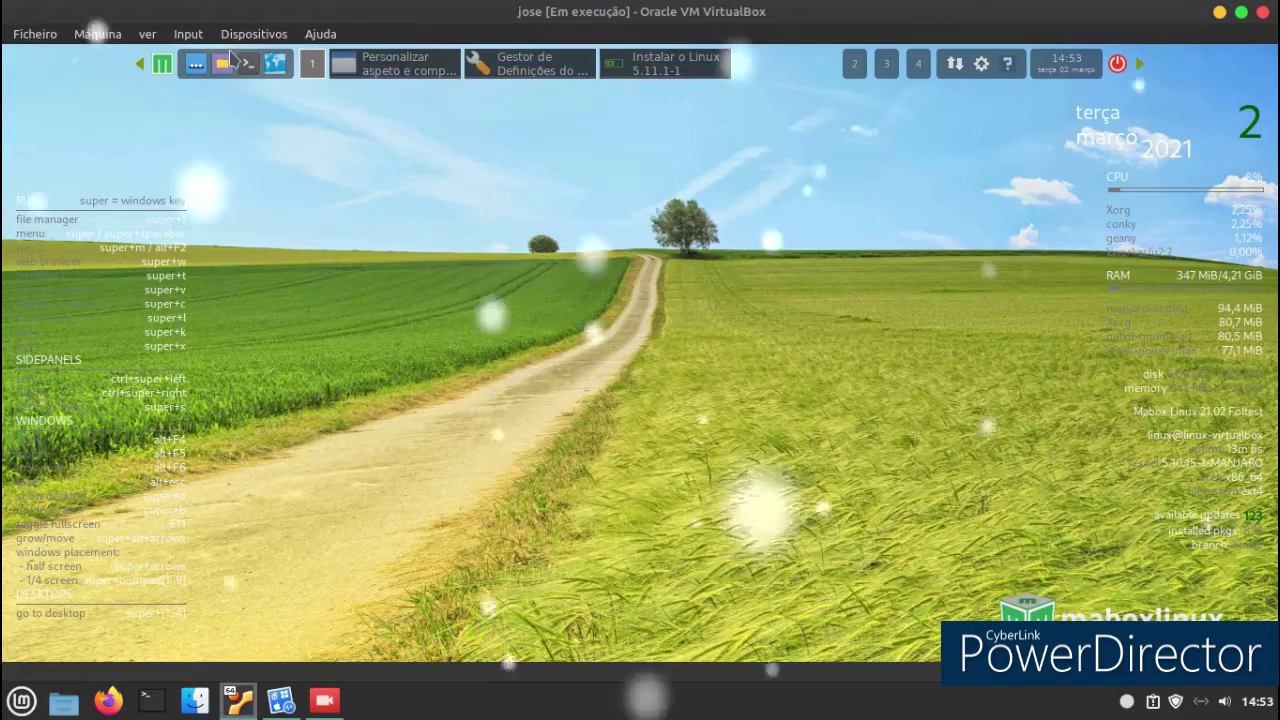
- Open the appearance settings (Personalizar aspeto e comportamento) and apply the dt-dark-theme widget style
click(181, 74)
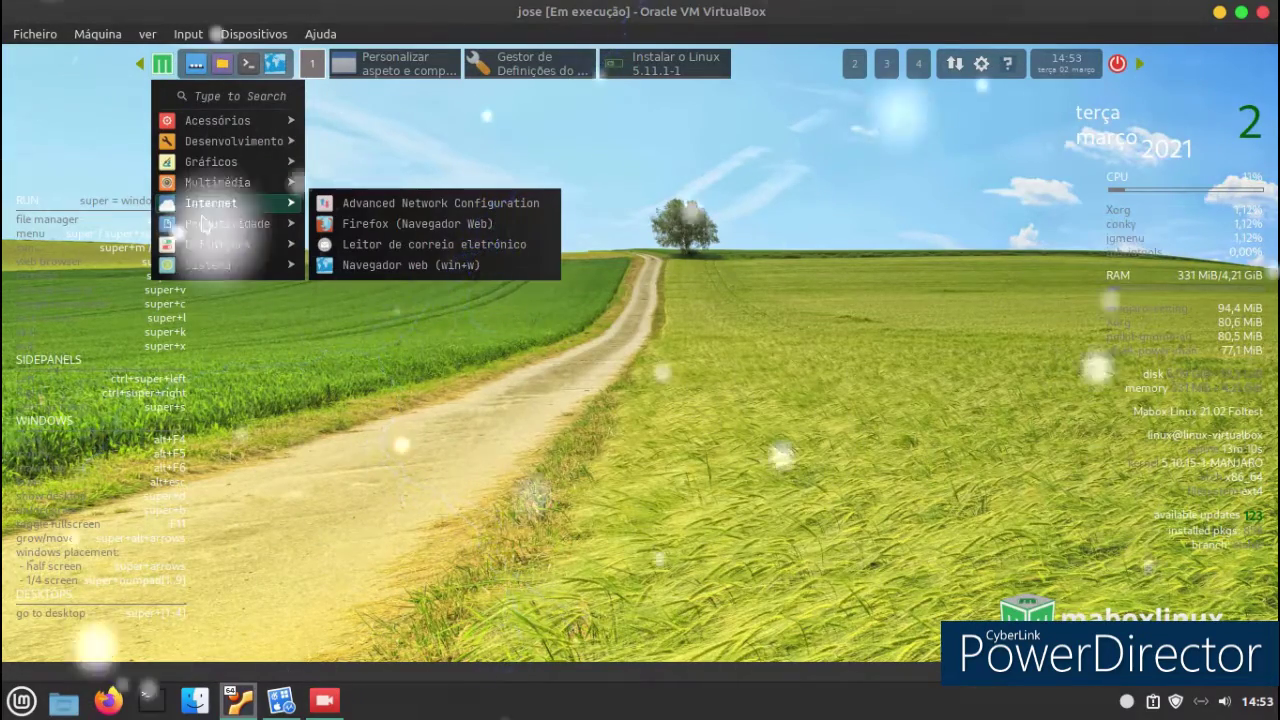
mouse_move(208, 229)
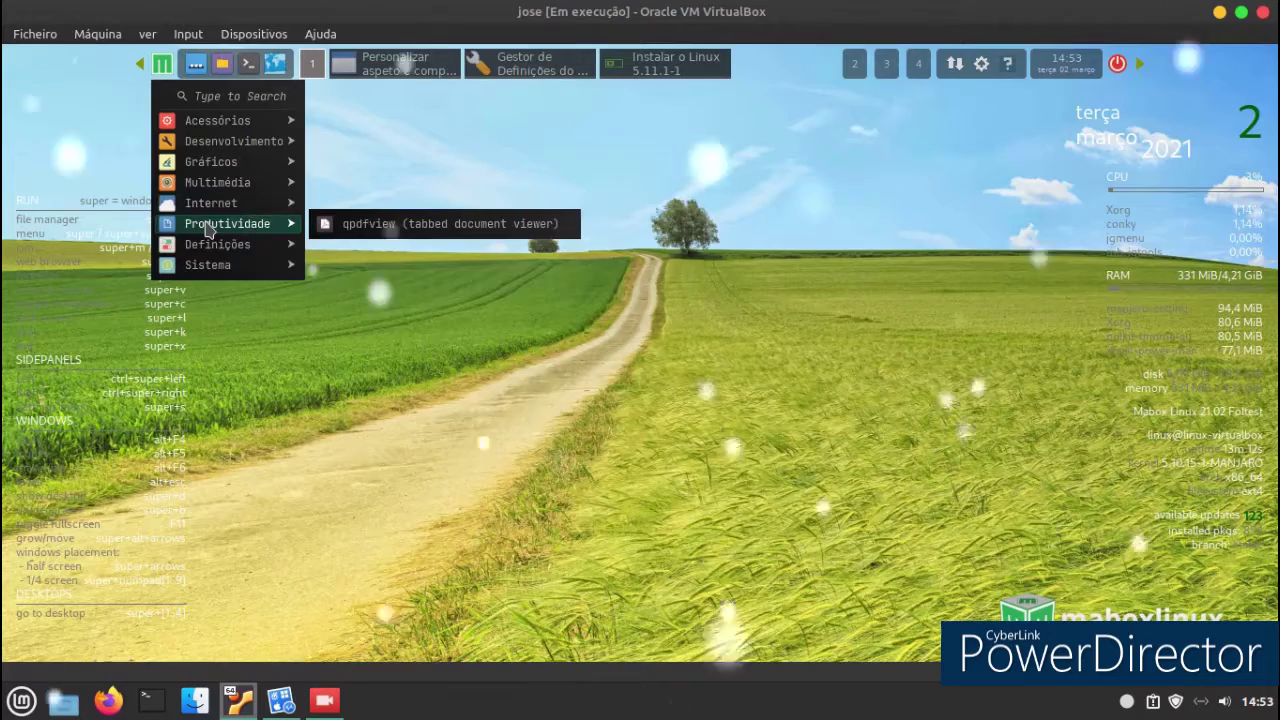
mouse_move(222, 250)
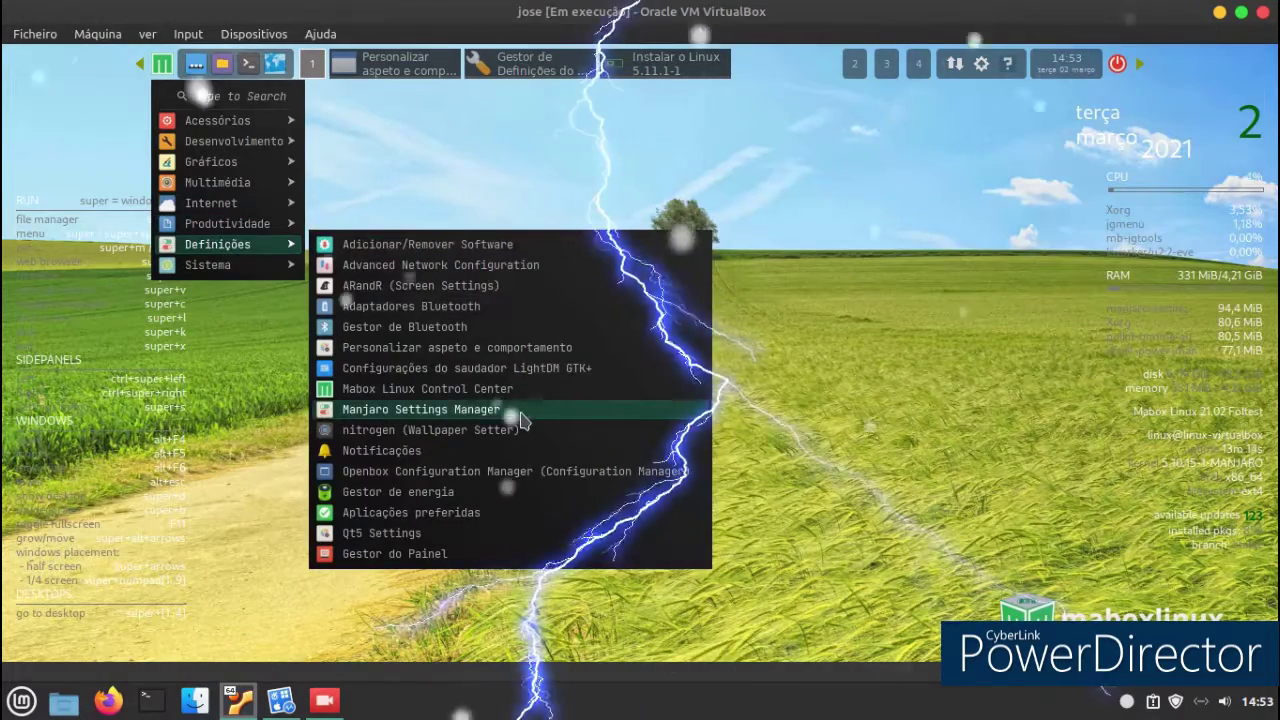
click(556, 350)
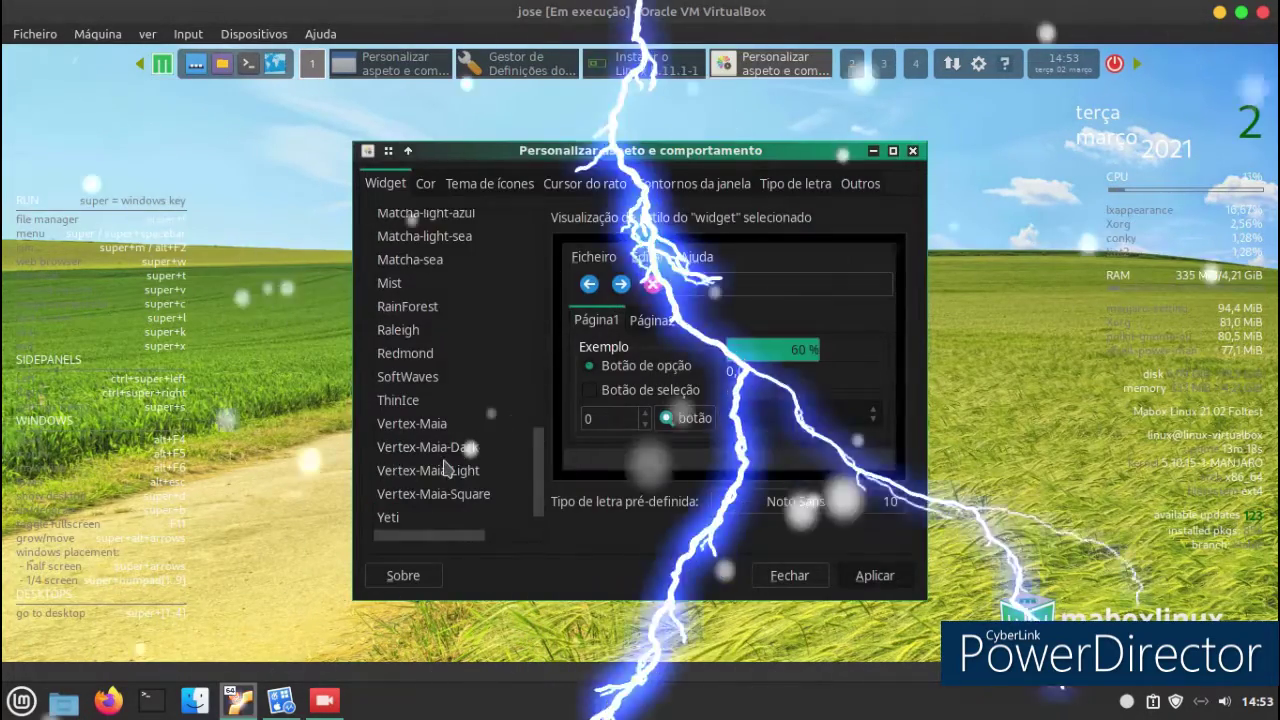
click(412, 519)
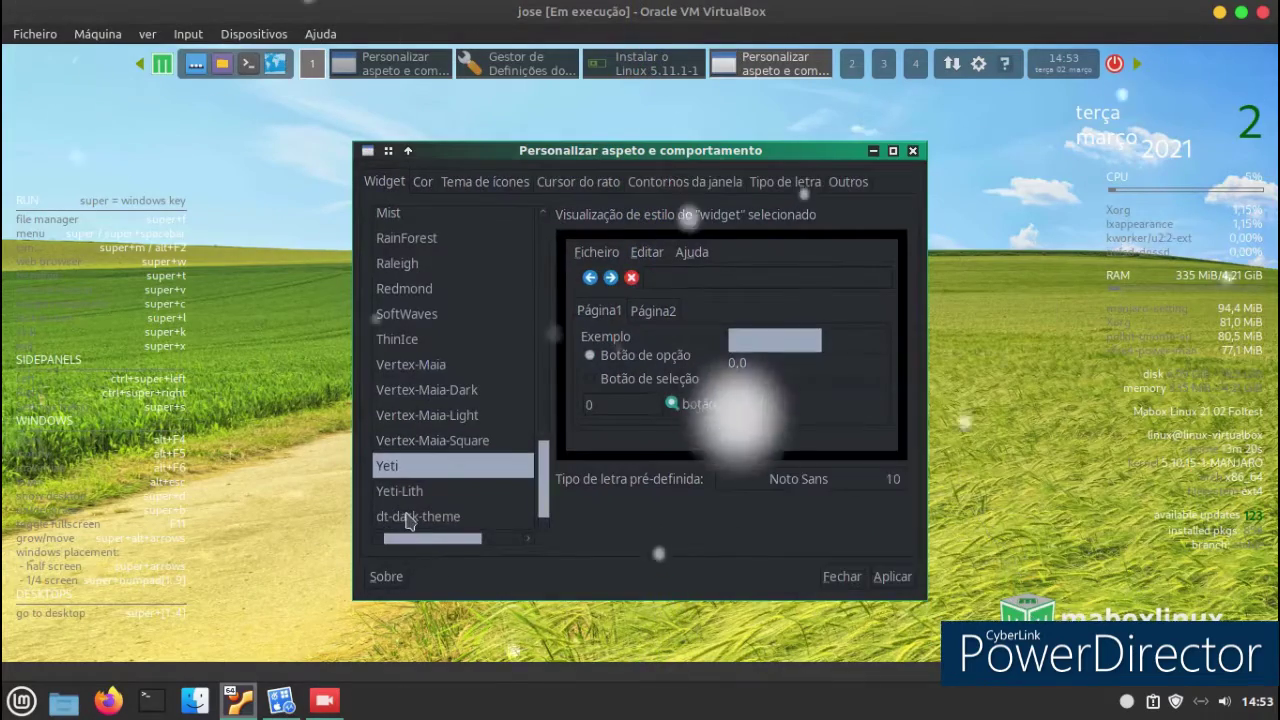
click(412, 517)
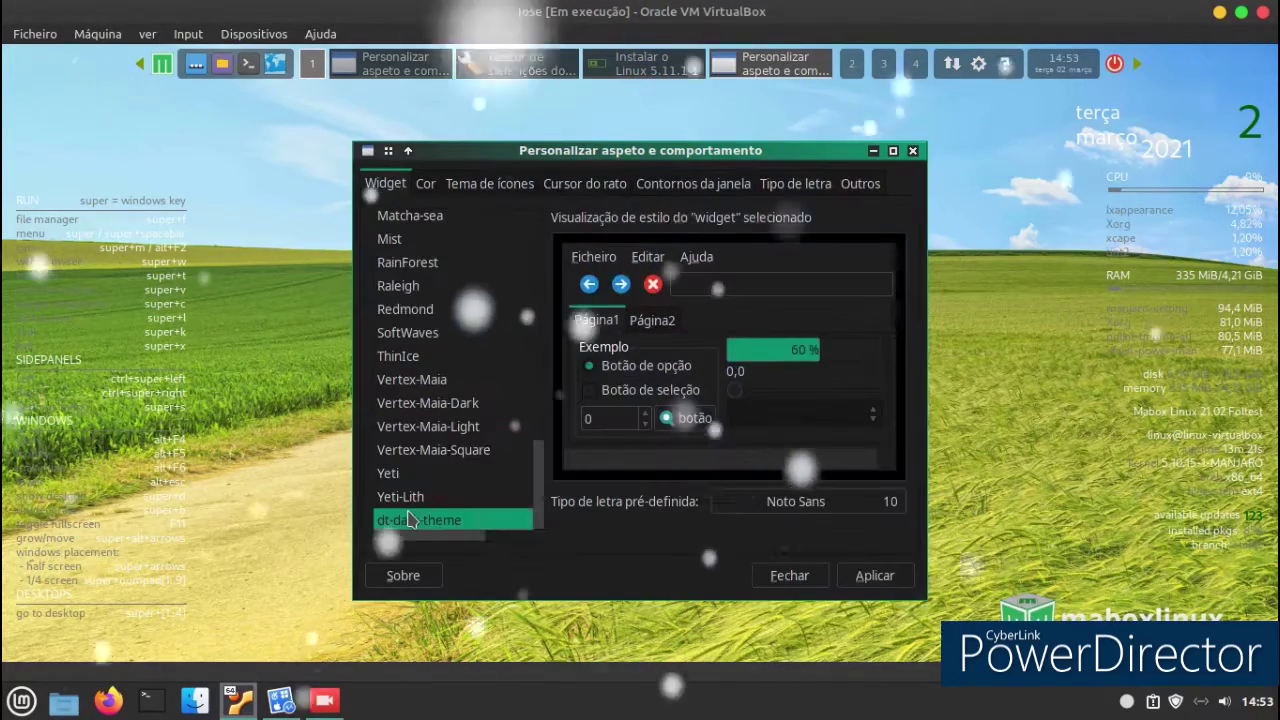
click(868, 578)
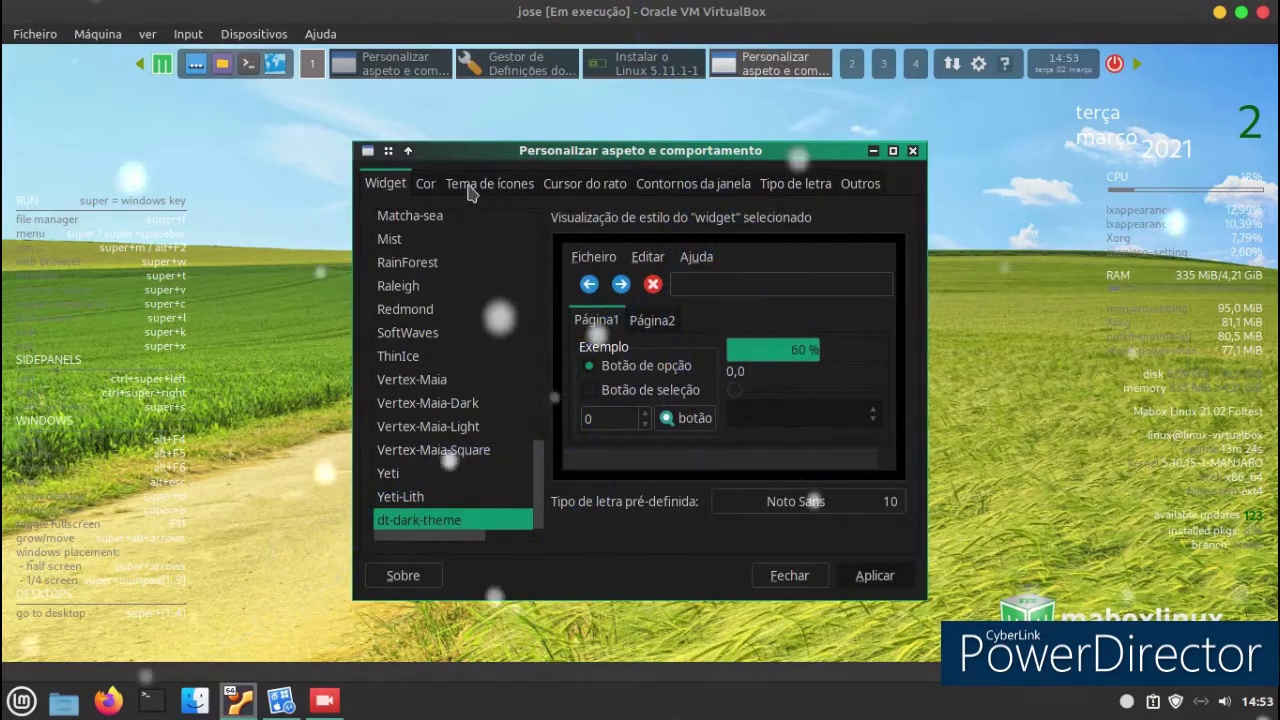
- View the available icon themes and the dialog for installing an icon theme archive, then cancel it
click(472, 186)
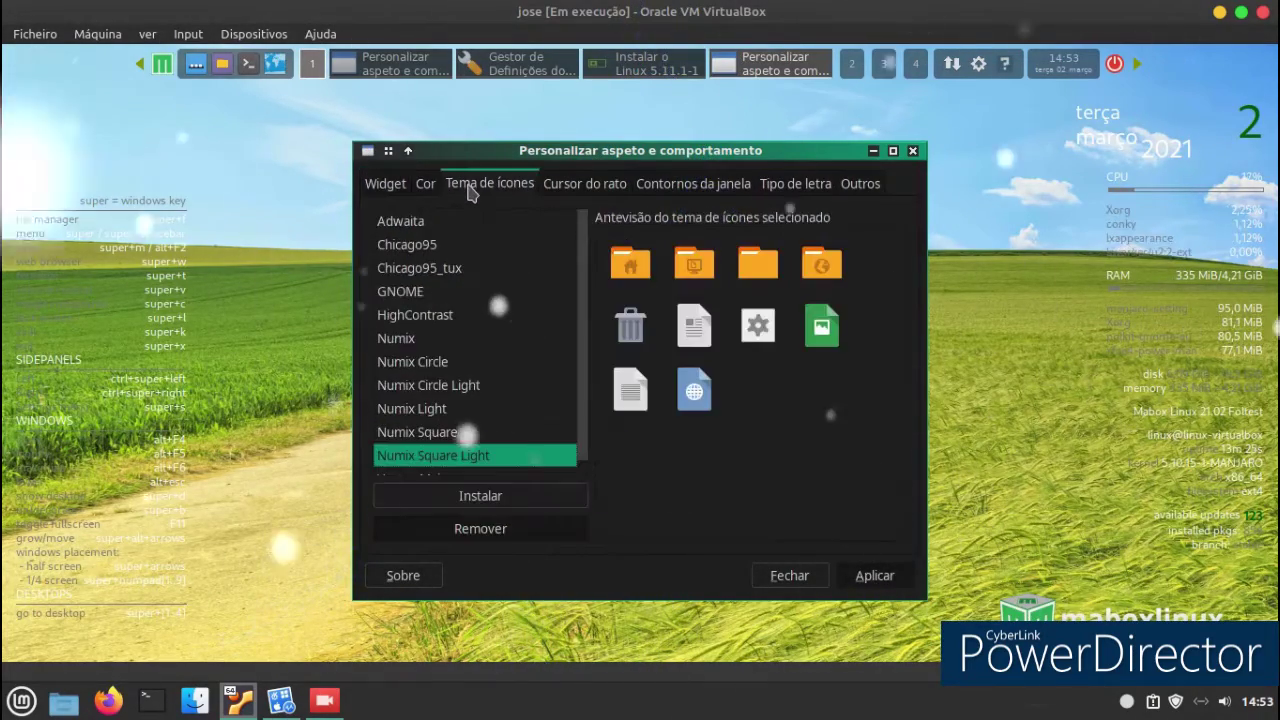
click(548, 500)
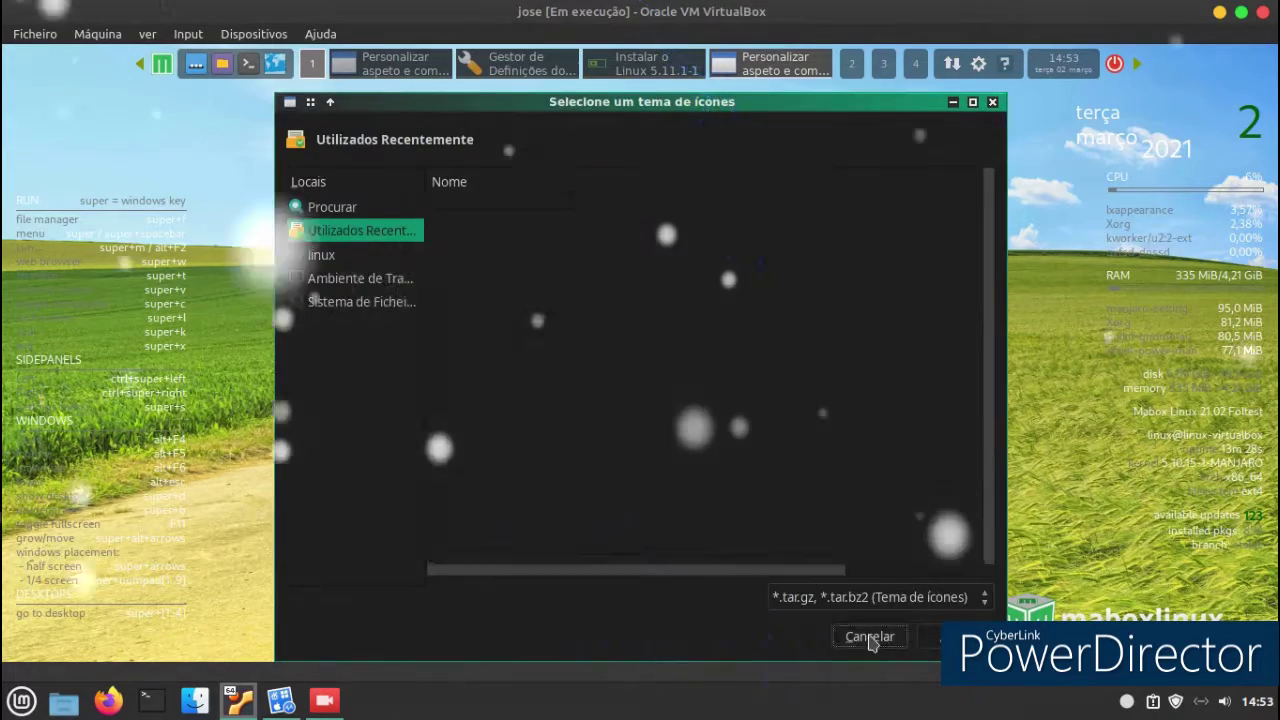
click(869, 637)
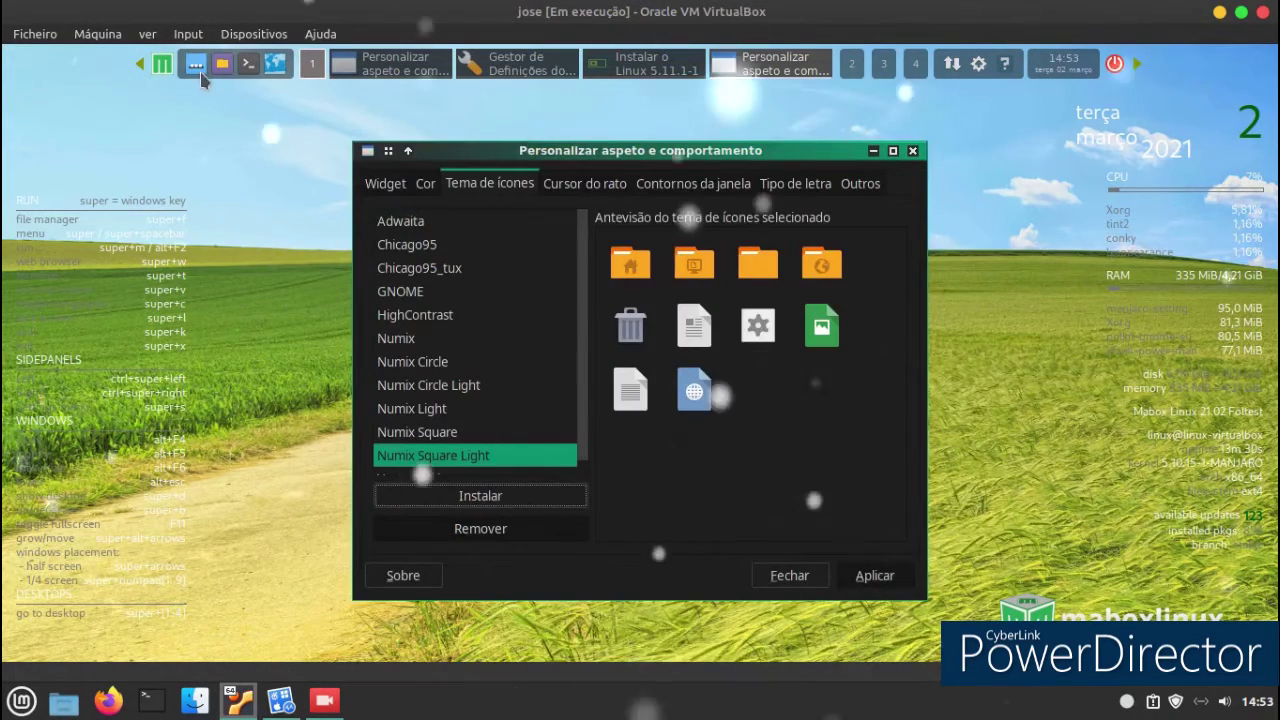
- Switch to the default web browser, Firefox
click(161, 63)
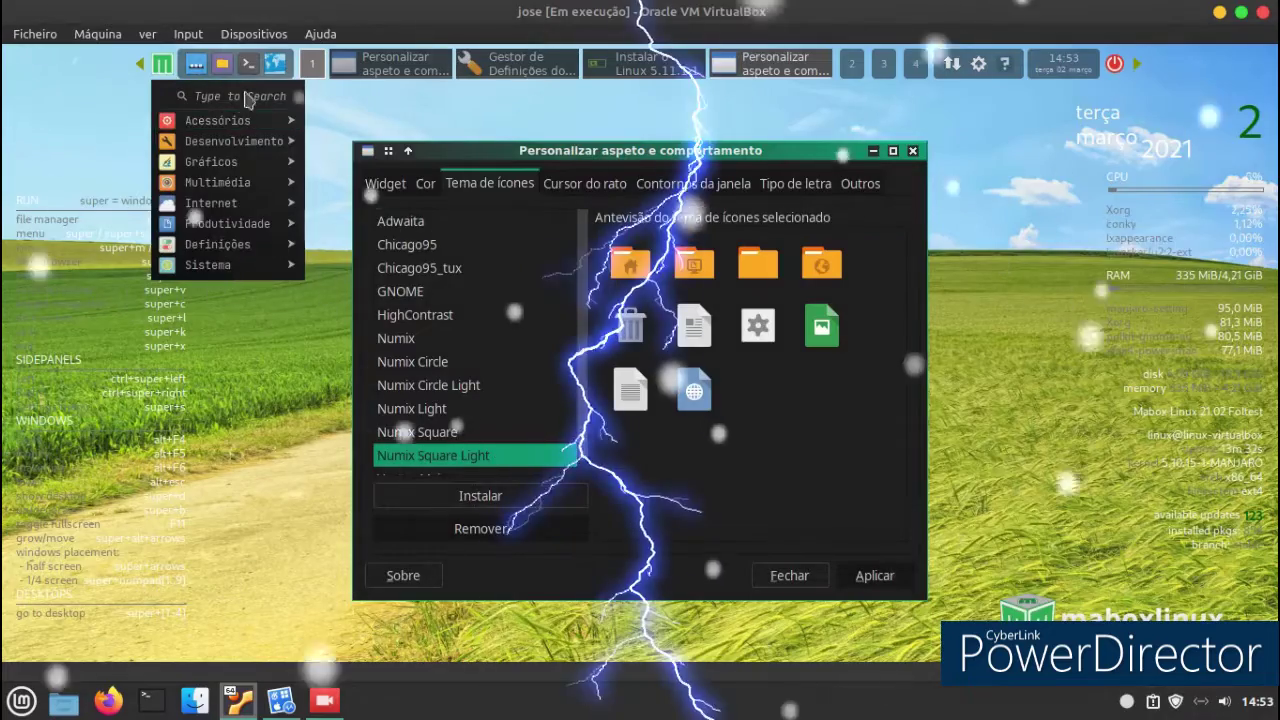
mouse_move(243, 208)
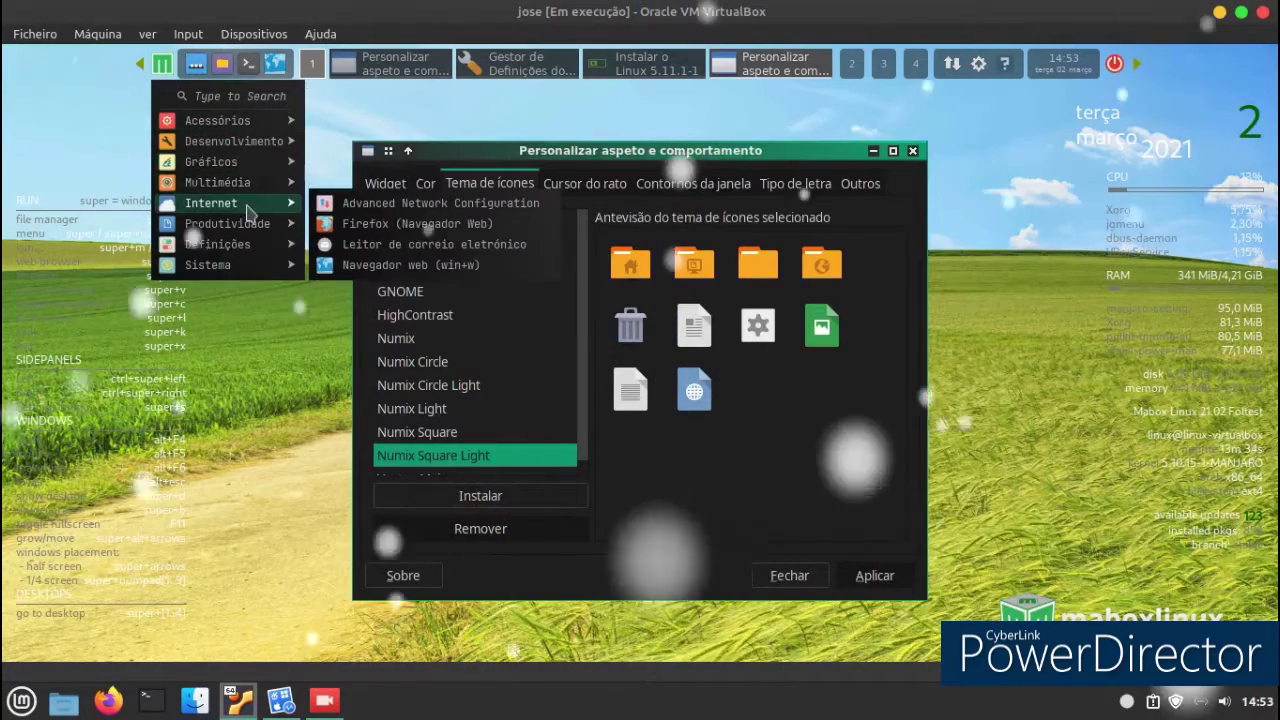
click(425, 266)
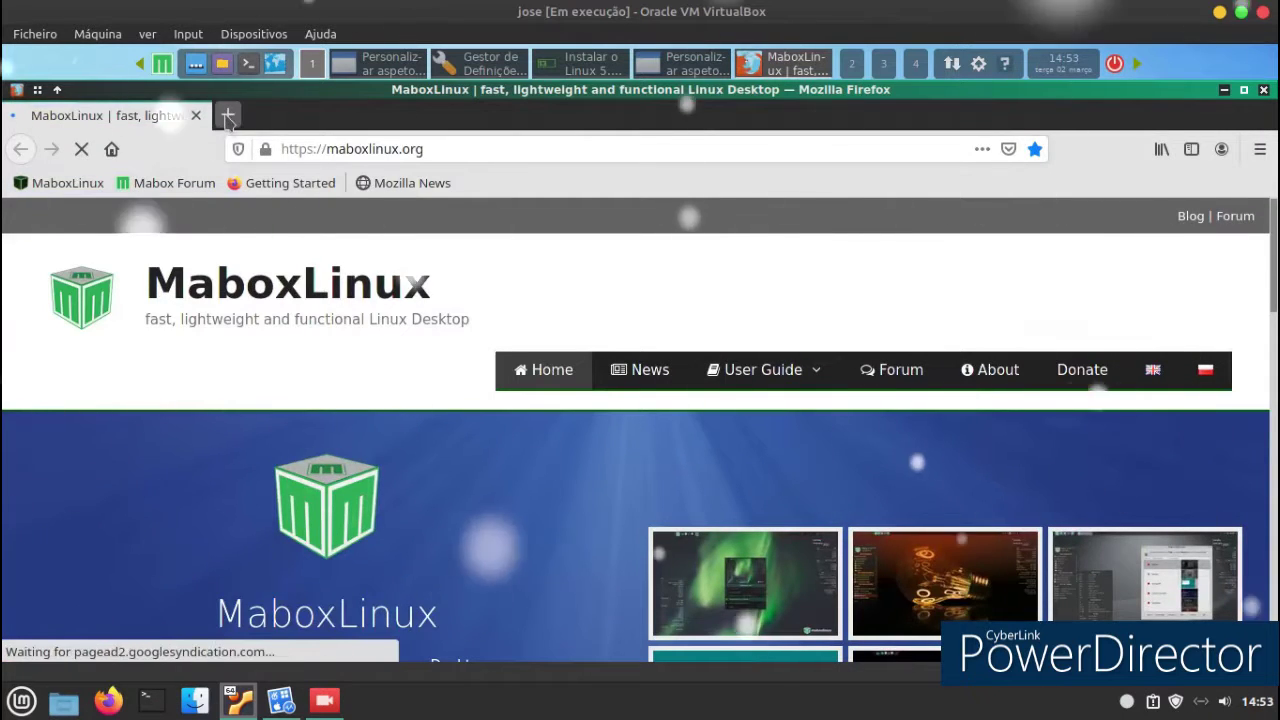
- Search the web for "gnome lok" in a new tab, accept Google's cookie terms and open the Gnome Look result
click(228, 116)
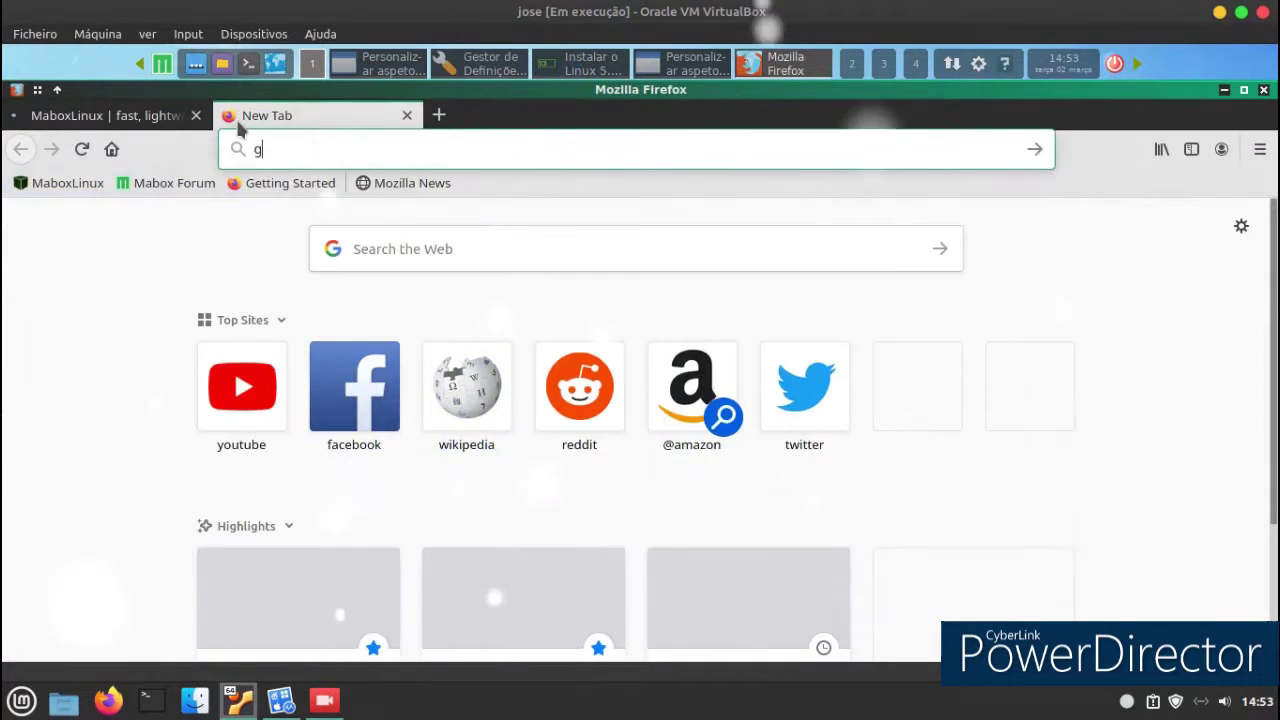
text(gnome)
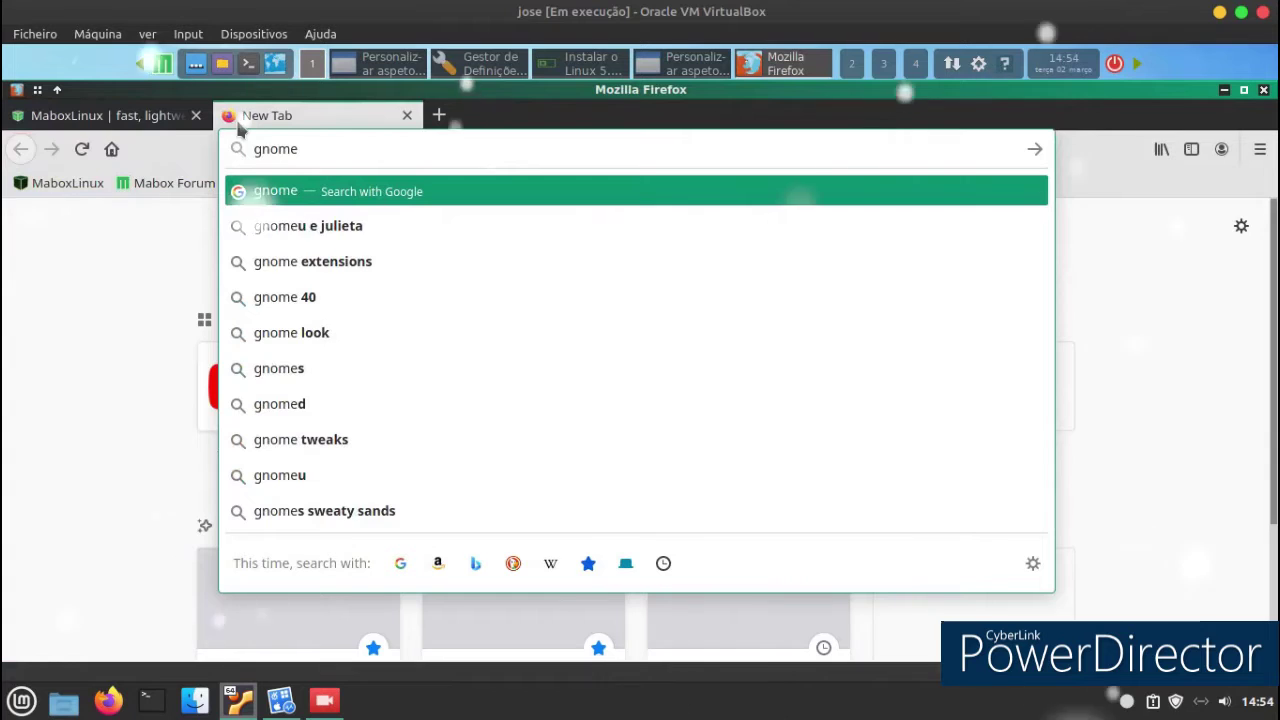
text(k)
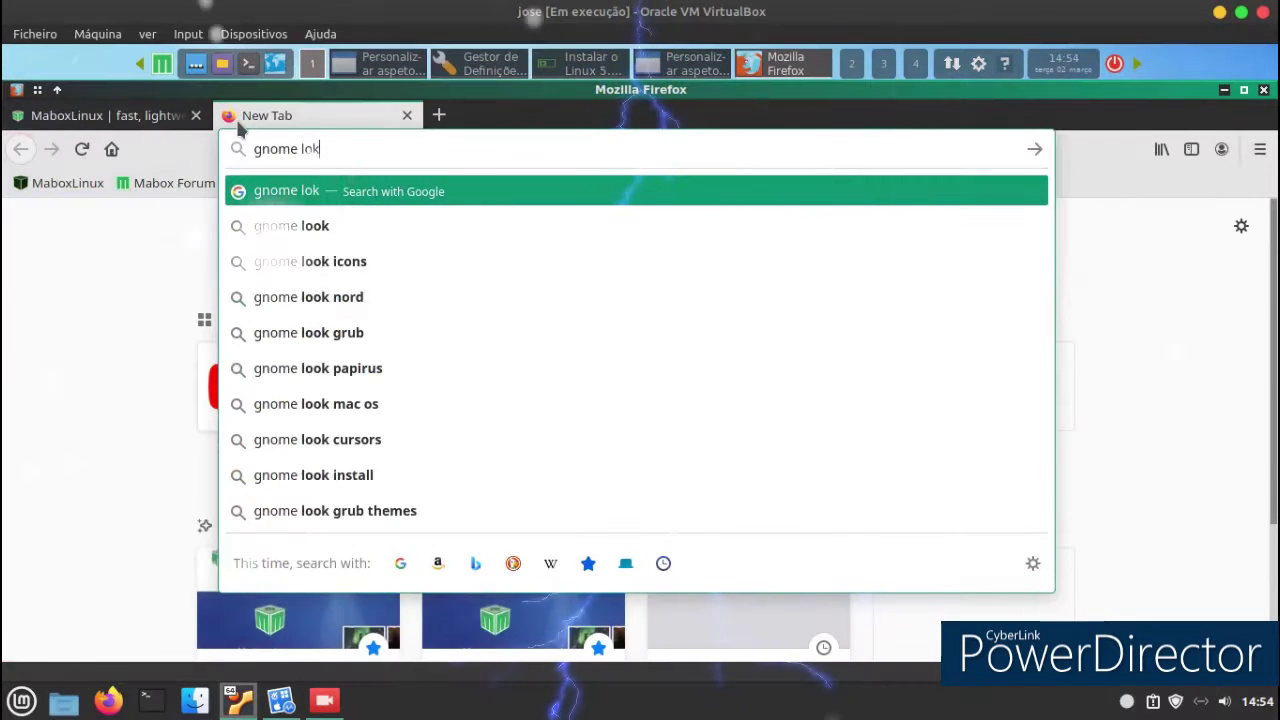
key(Return)
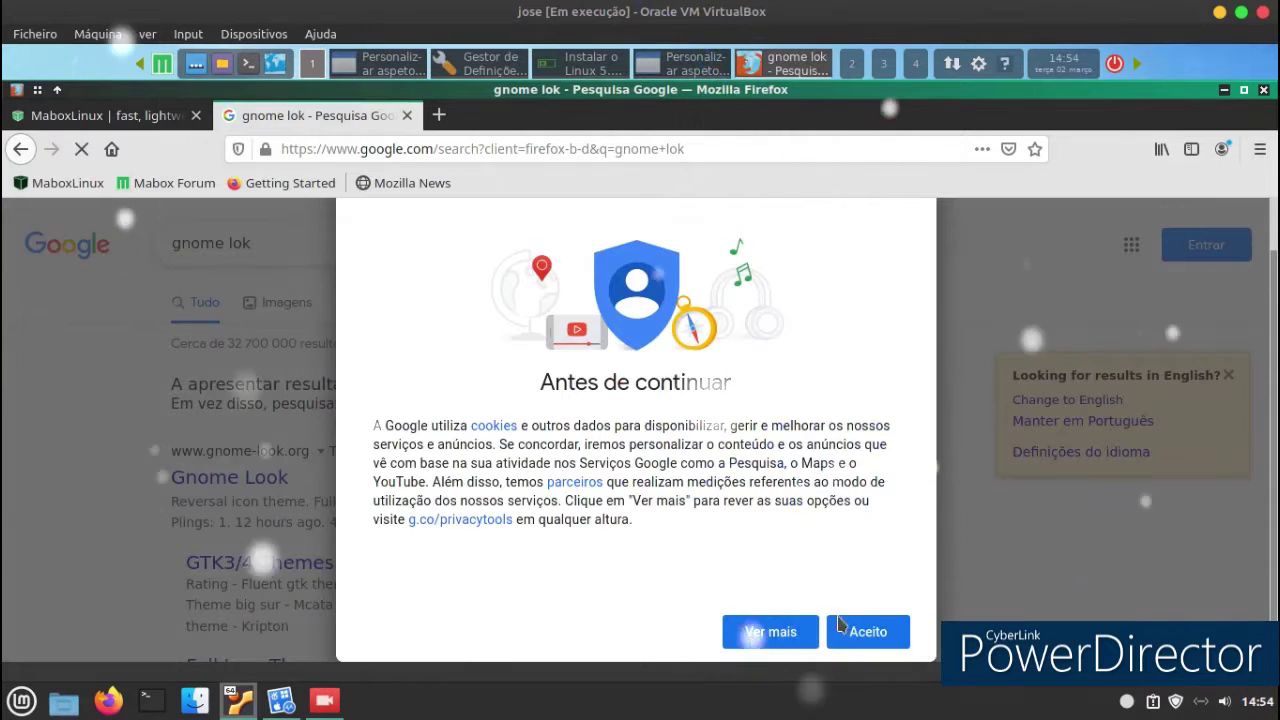
click(852, 631)
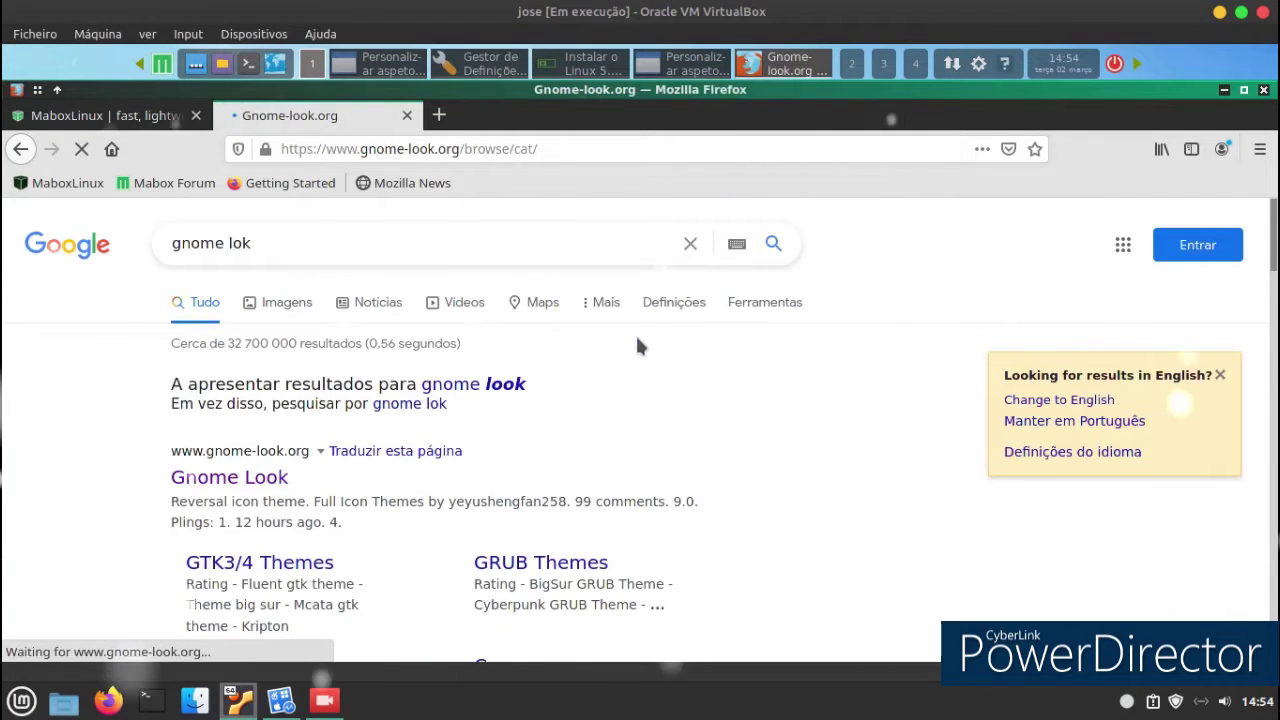
- Examine the Gnome Look listings and popularity ranking of GTK themes, icon themes and cursors
scroll(750, 315, down, 3)
scroll(900, 312, down, 3)
scroll(1031, 317, down, 5)
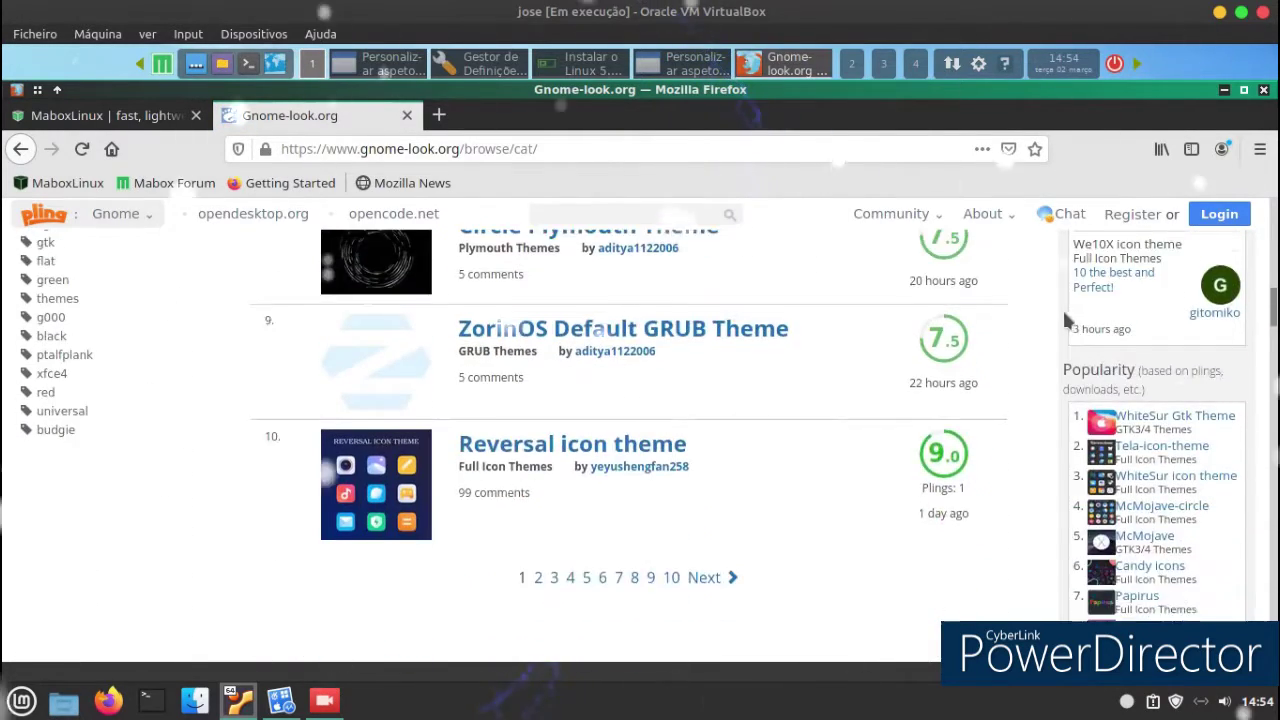
scroll(1078, 428, down, 5)
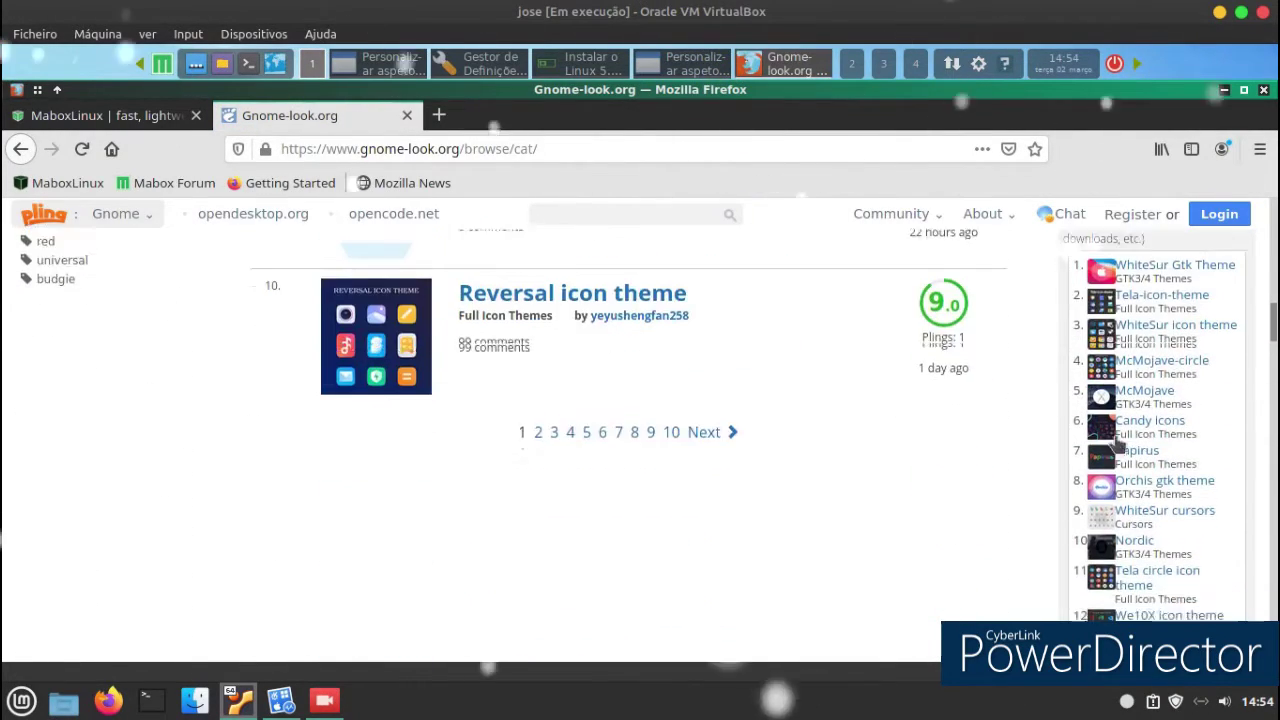
scroll(1127, 428, down, 2)
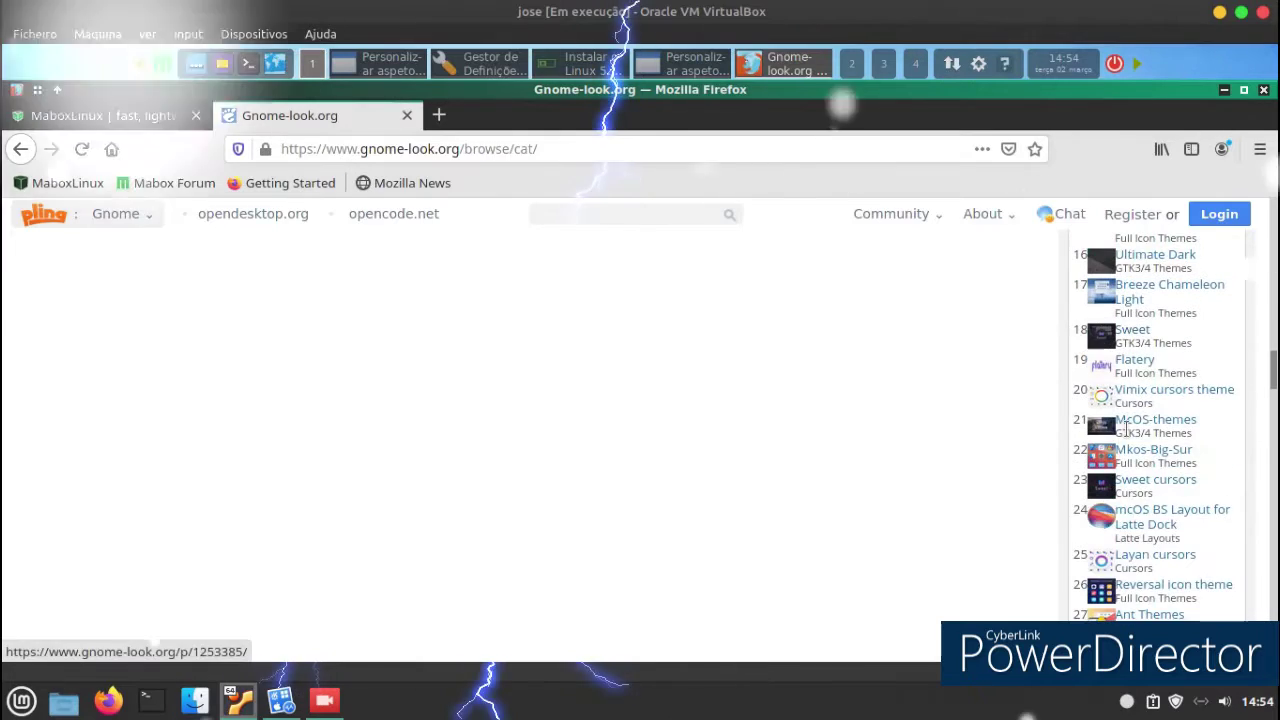
scroll(1127, 428, down, 5)
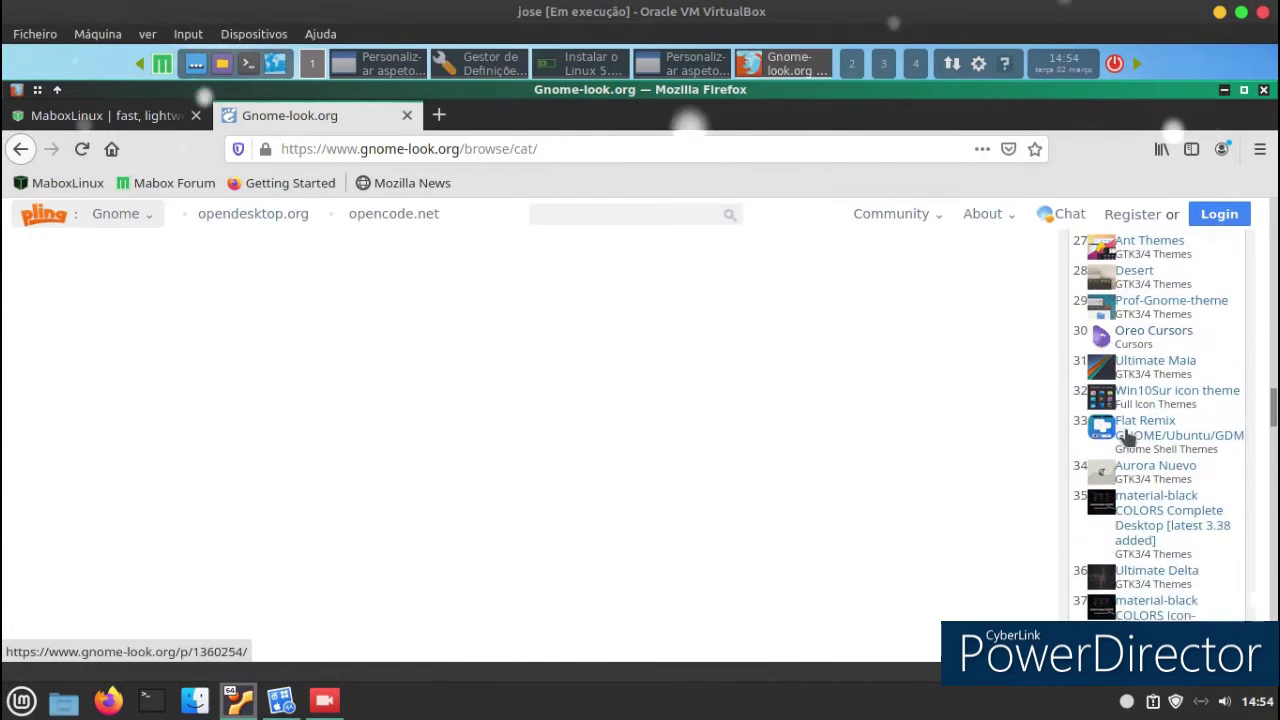
scroll(1127, 437, down, 4)
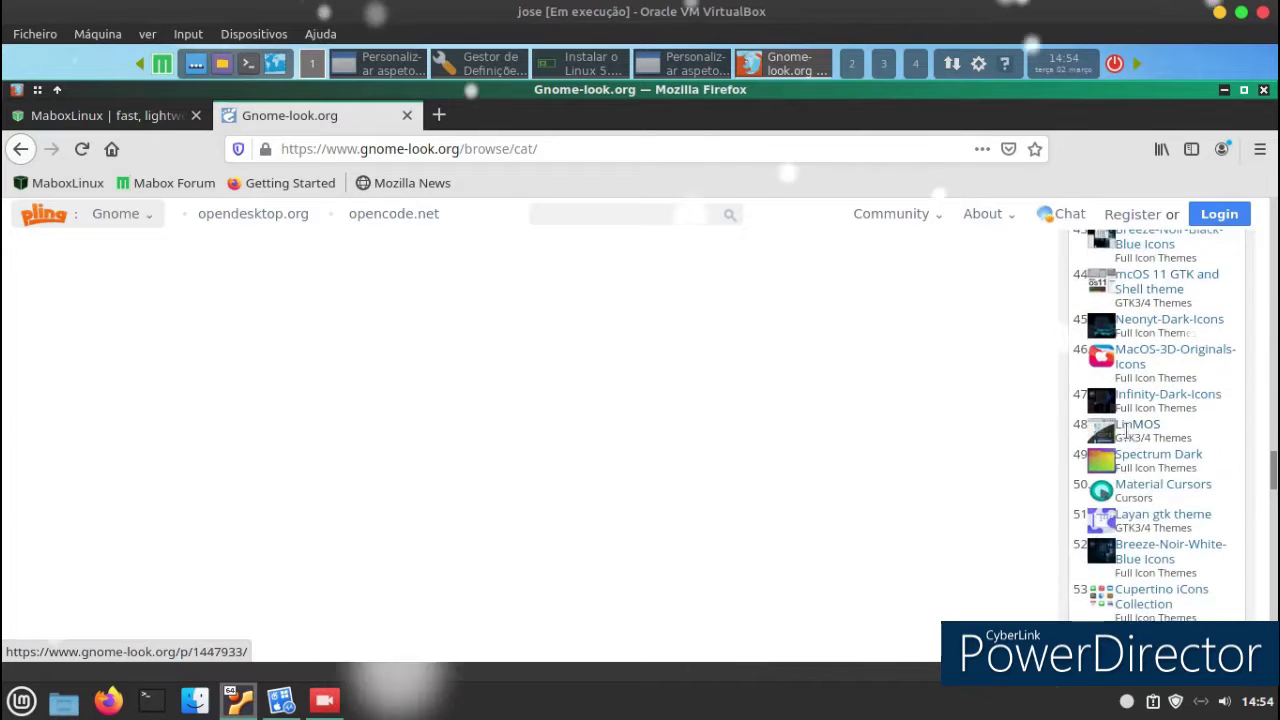
scroll(1127, 437, down, 2)
scroll(1127, 437, down, 2)
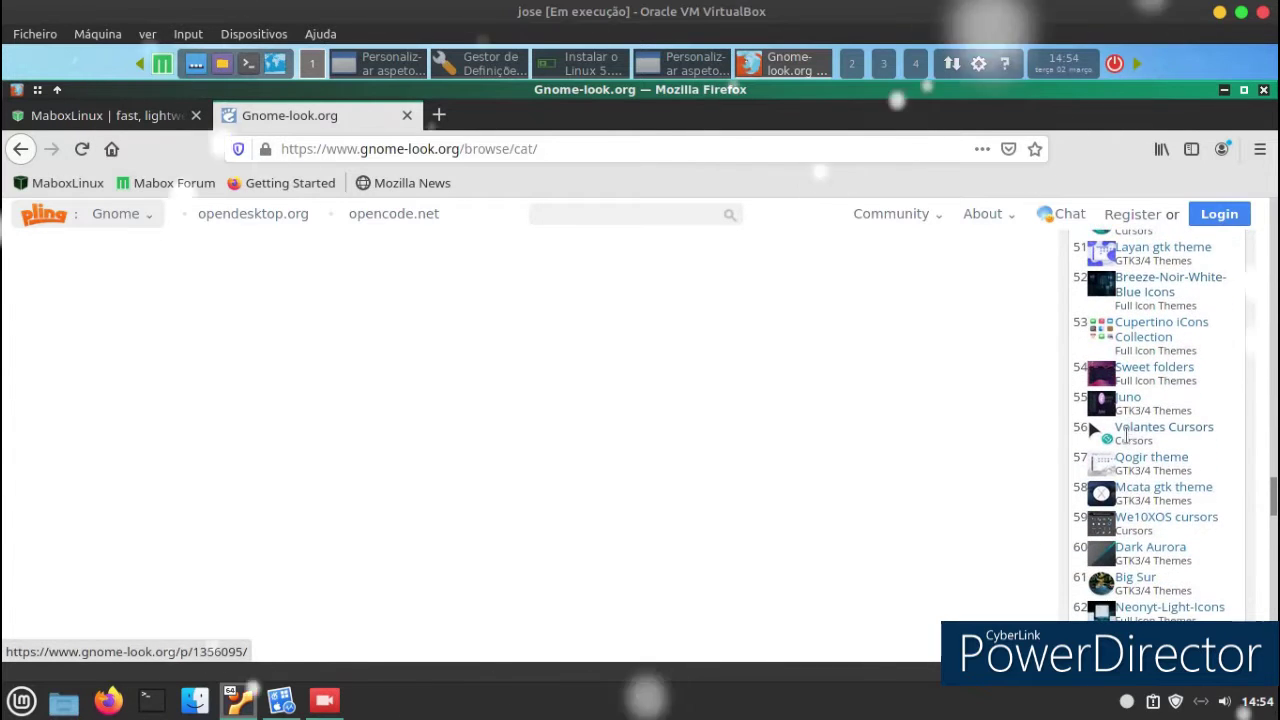
scroll(1131, 445, down, 3)
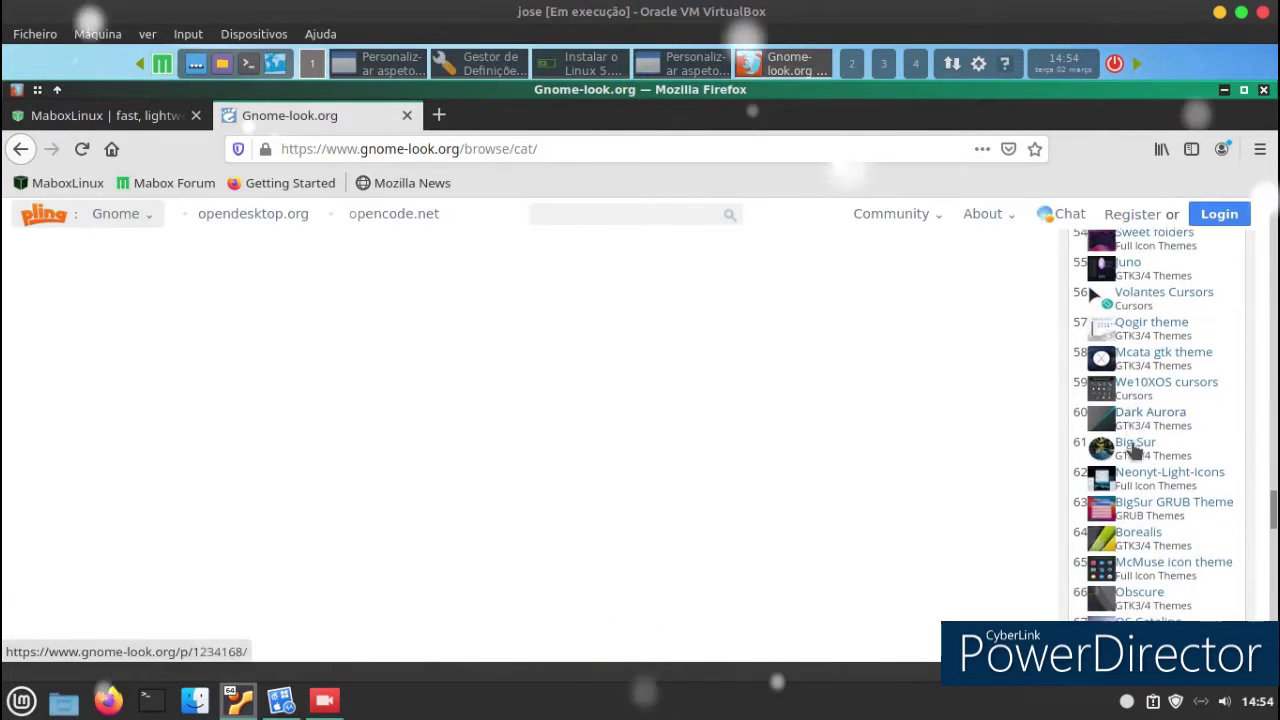
scroll(1131, 445, down, 2)
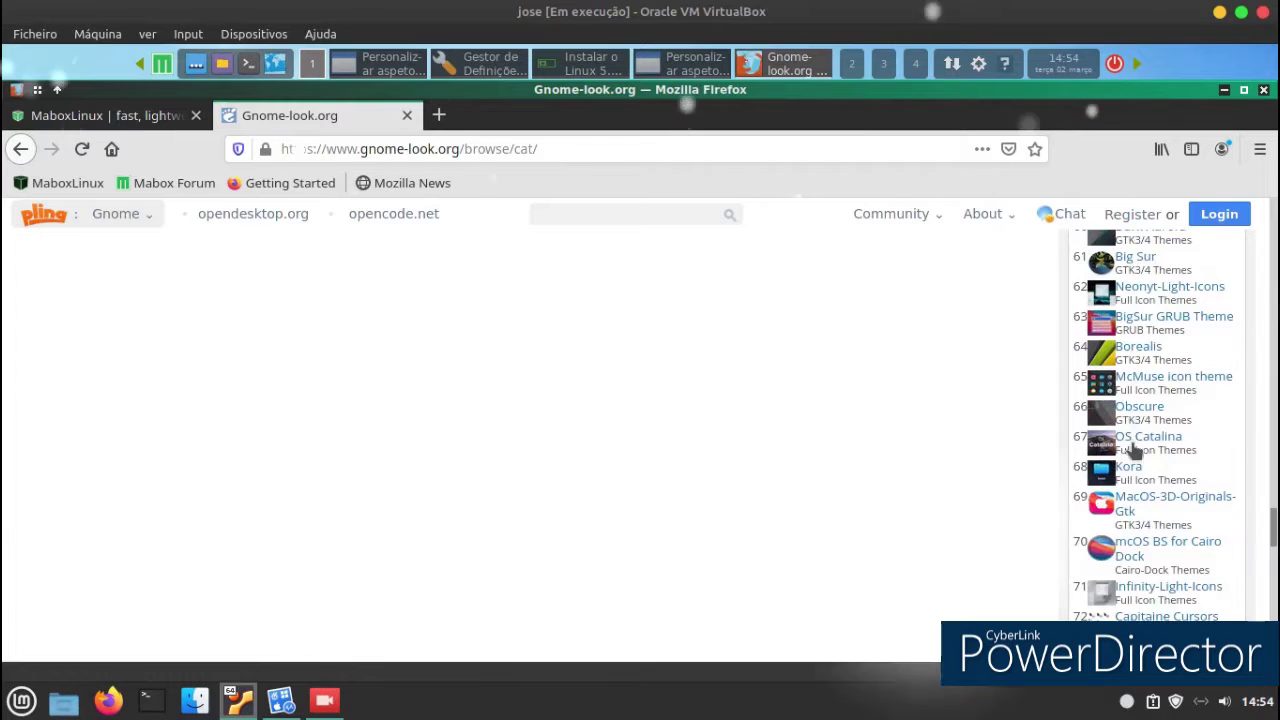
scroll(1131, 445, down, 4)
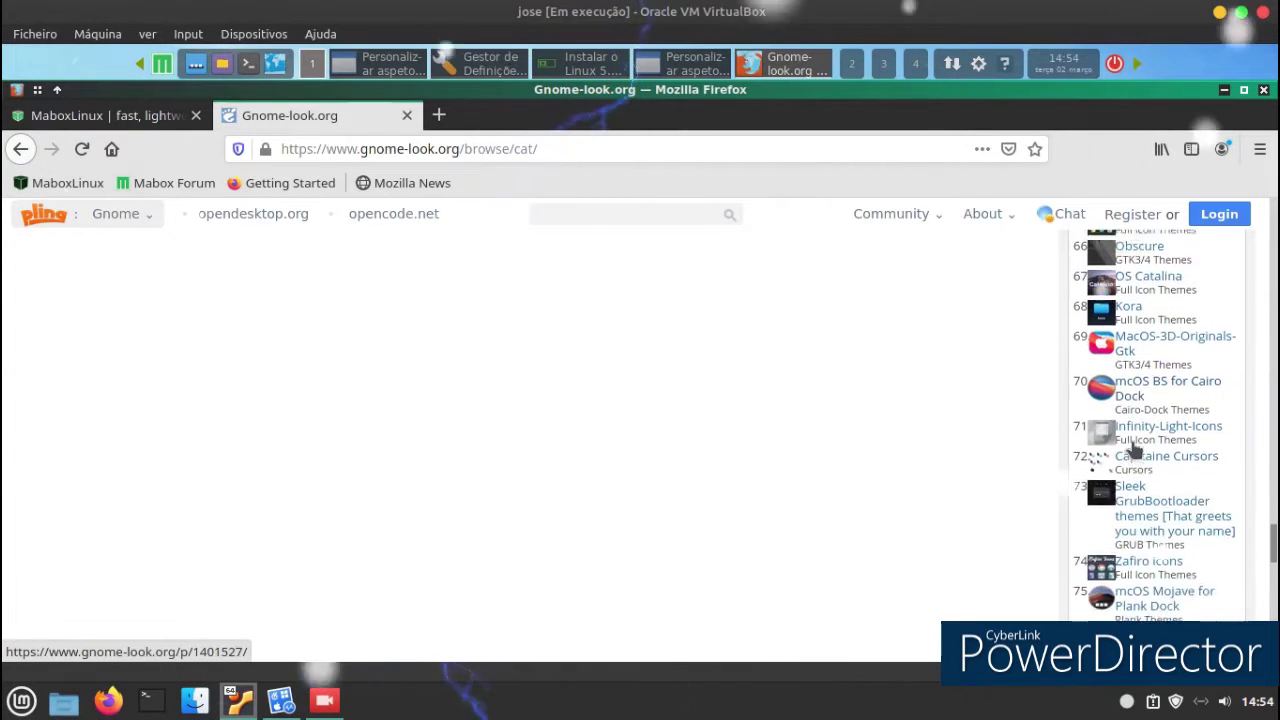
scroll(1134, 450, down, 4)
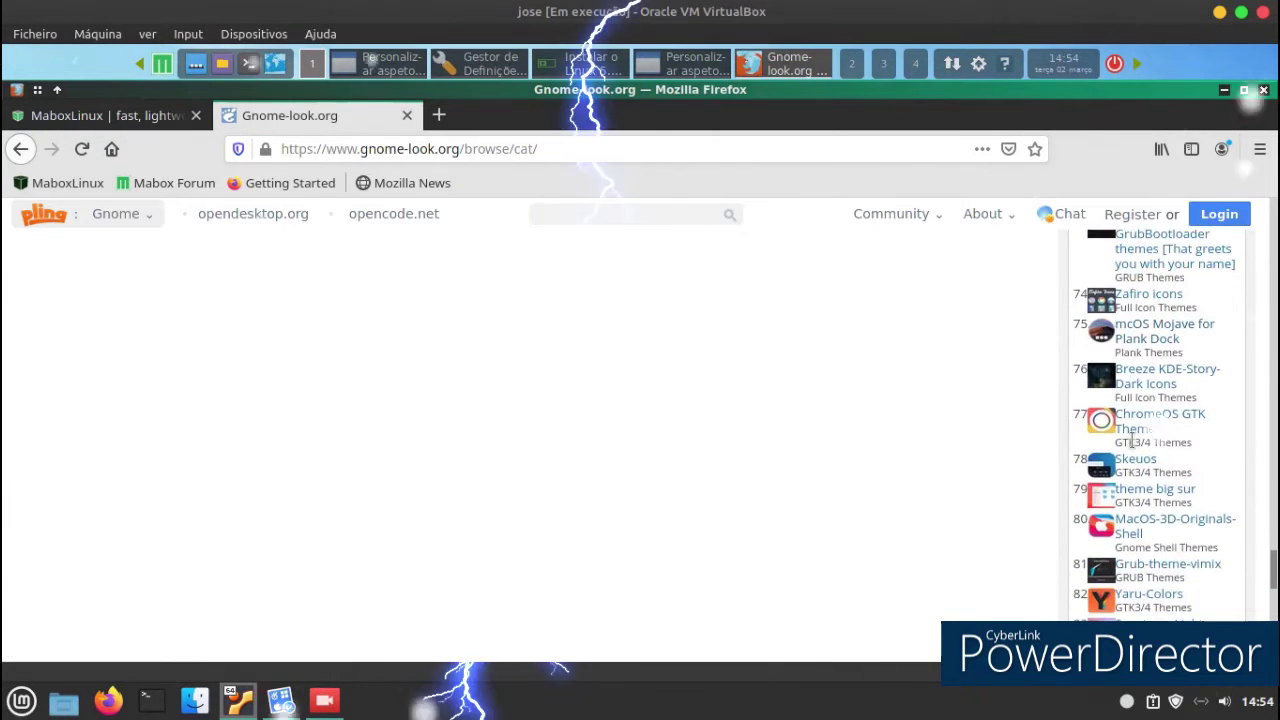
scroll(1132, 446, down, 2)
scroll(1133, 456, down, 2)
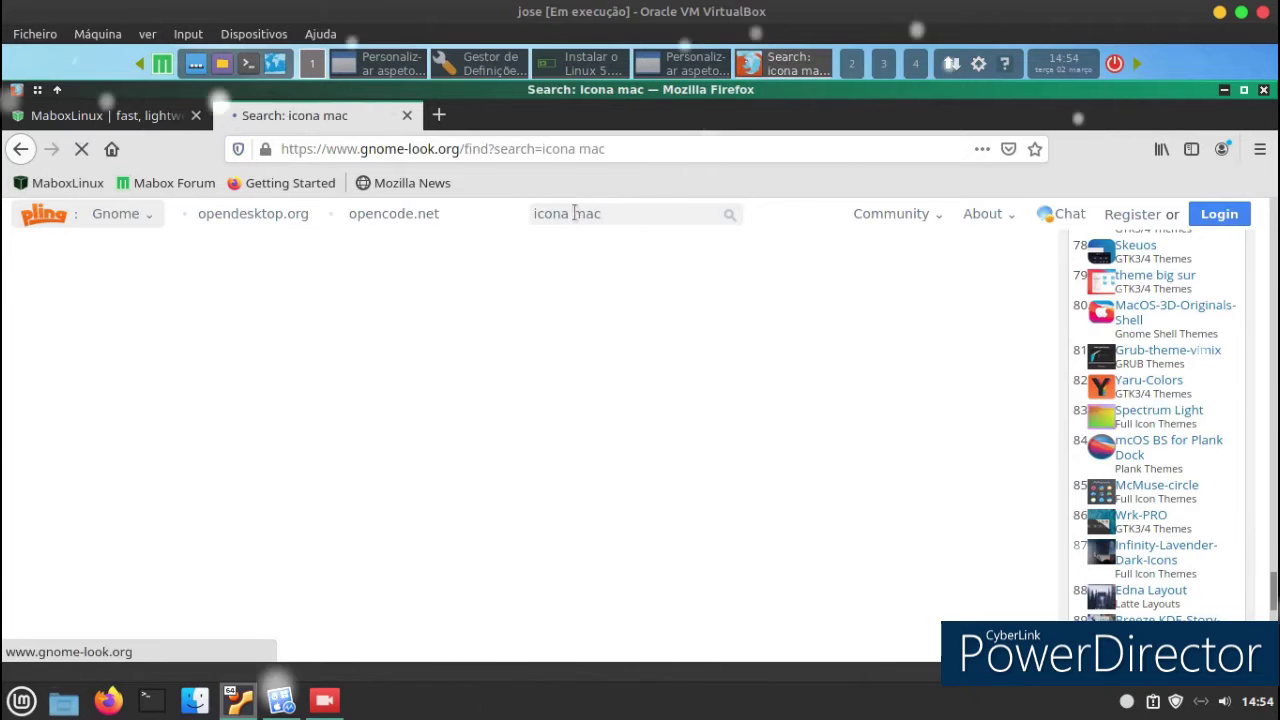
- Open the MacOS-3D-Originals-Icons theme from the "icona mac" search results and show its downloadable files
scroll(600, 400, down, 5)
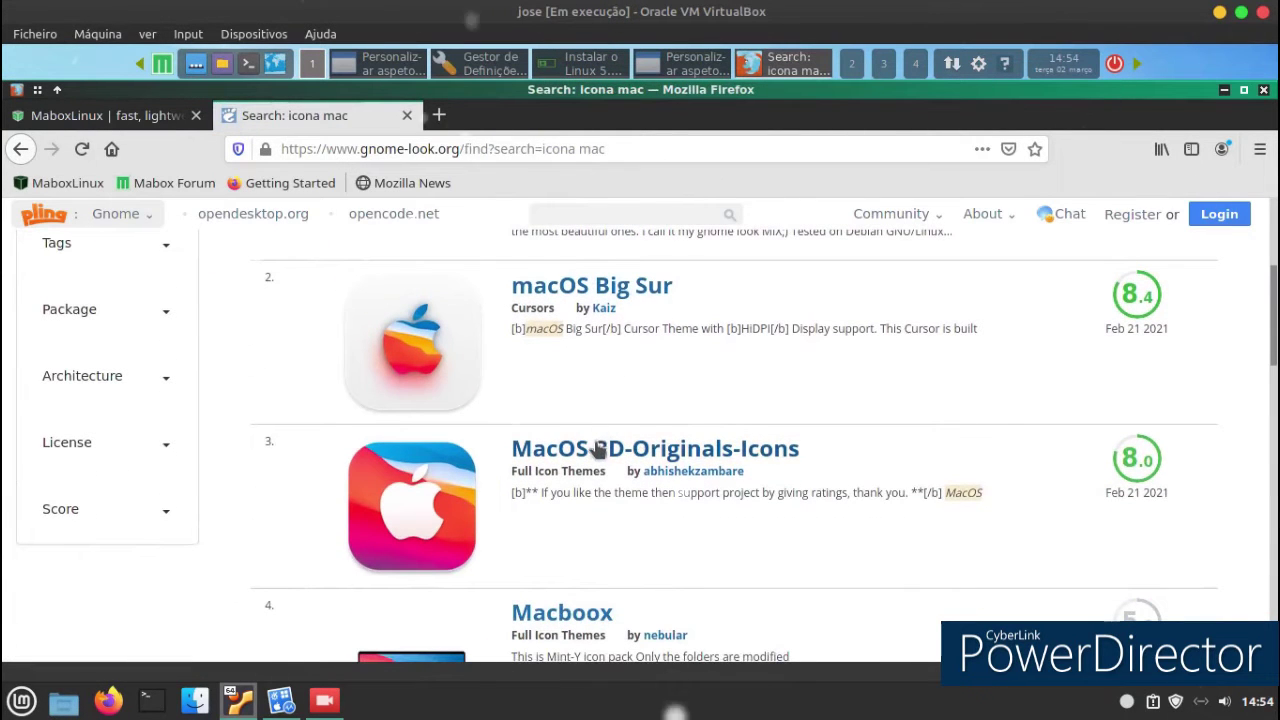
click(598, 450)
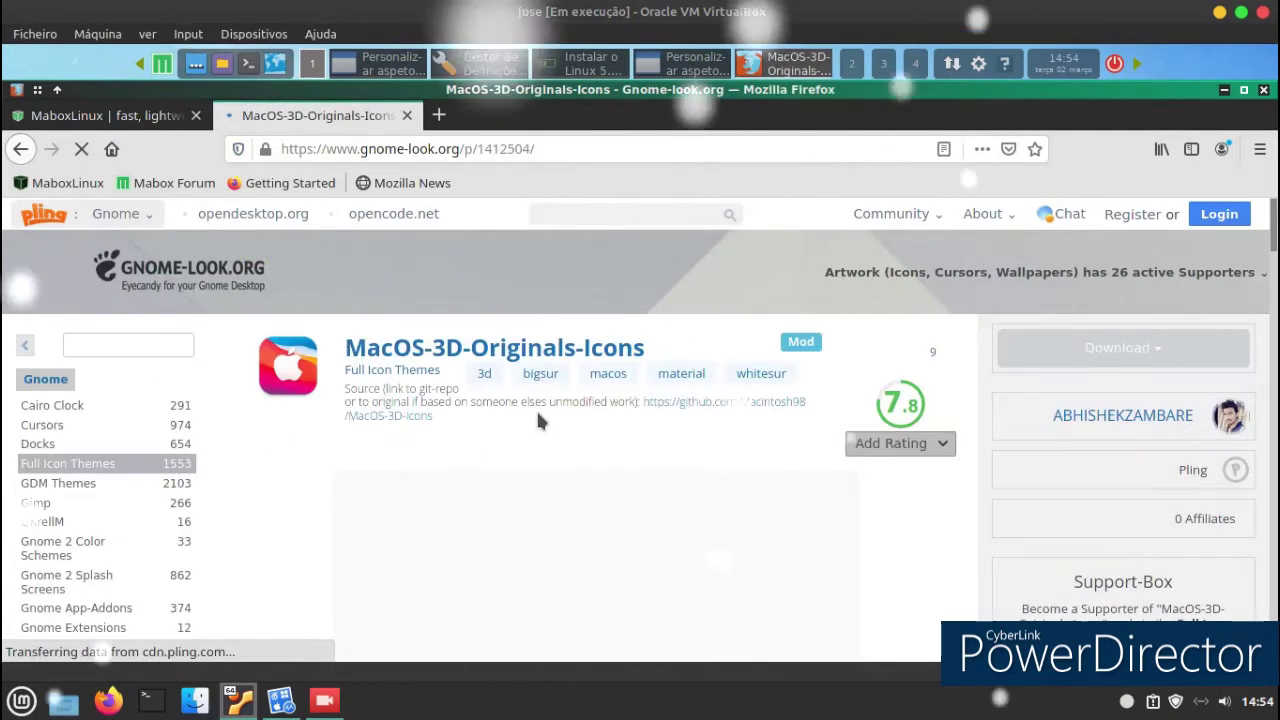
scroll(560, 470, down, 8)
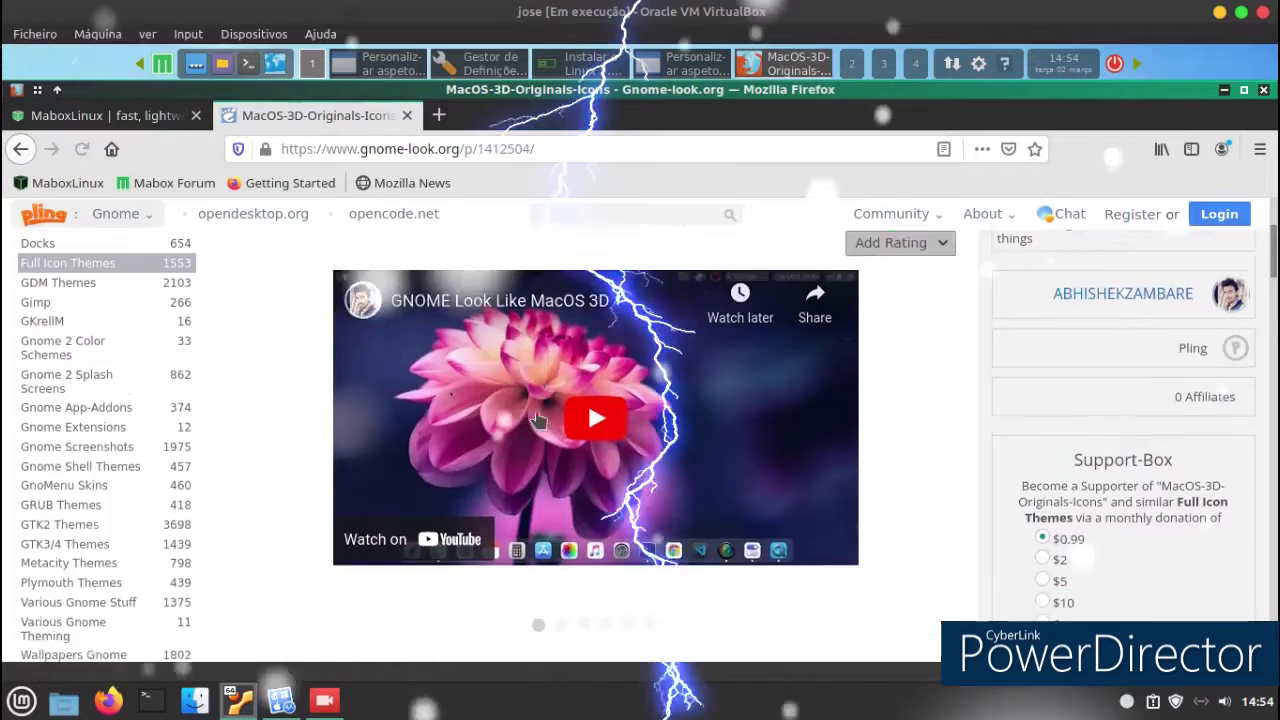
click(360, 458)
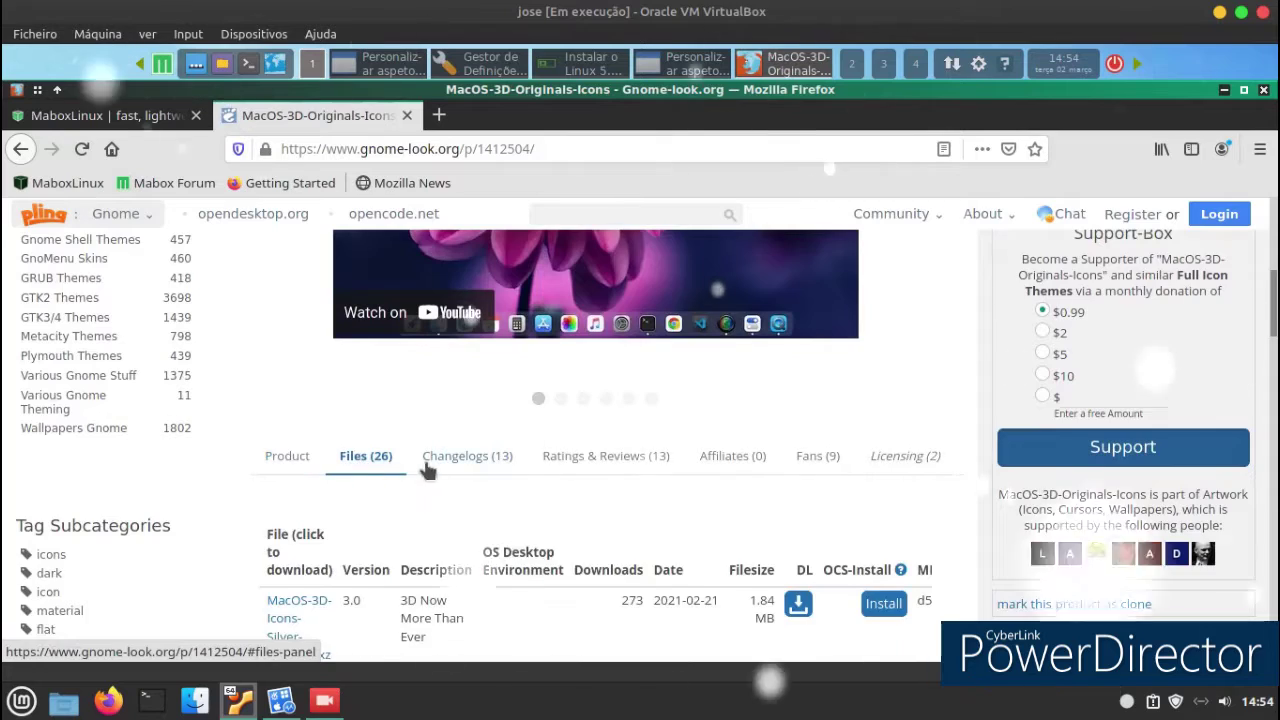
scroll(440, 470, down, 1)
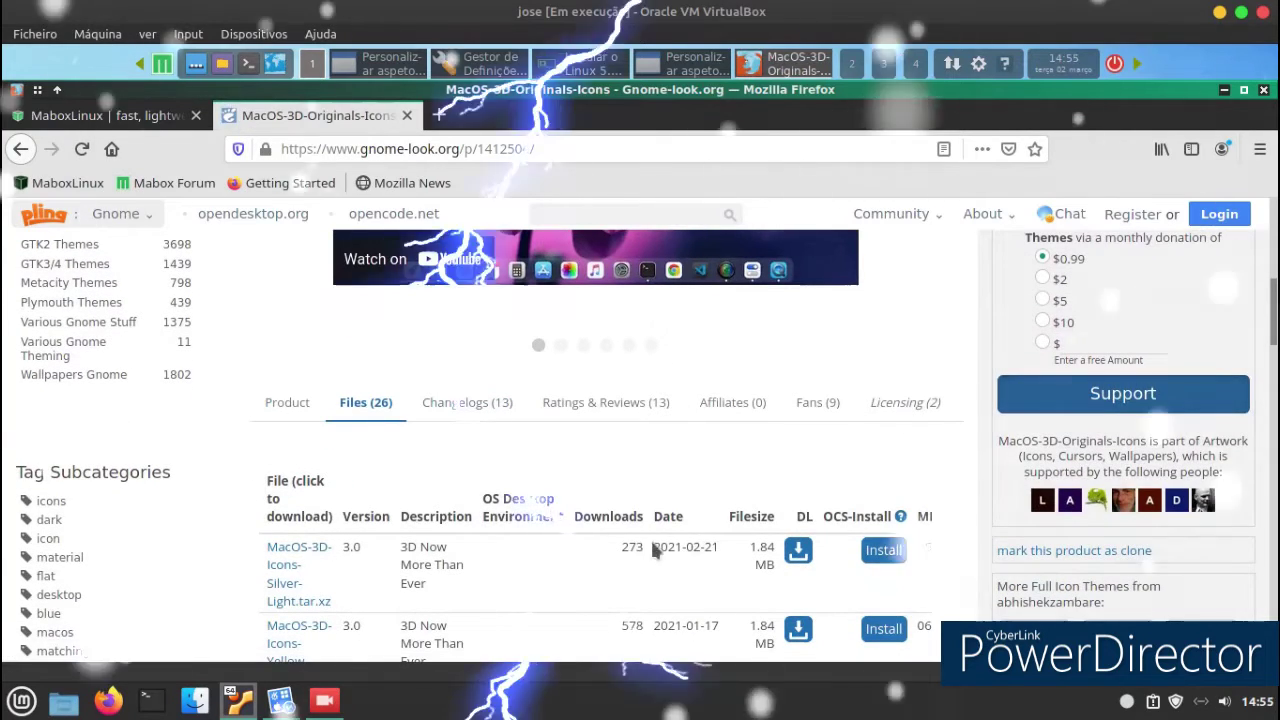
- Request downloads of the MacOS-3D-Icons-Silver-Light and MacOS-3D-Icons-Yellow-Light archives, dismissing the first blocked pop-up notice
click(798, 552)
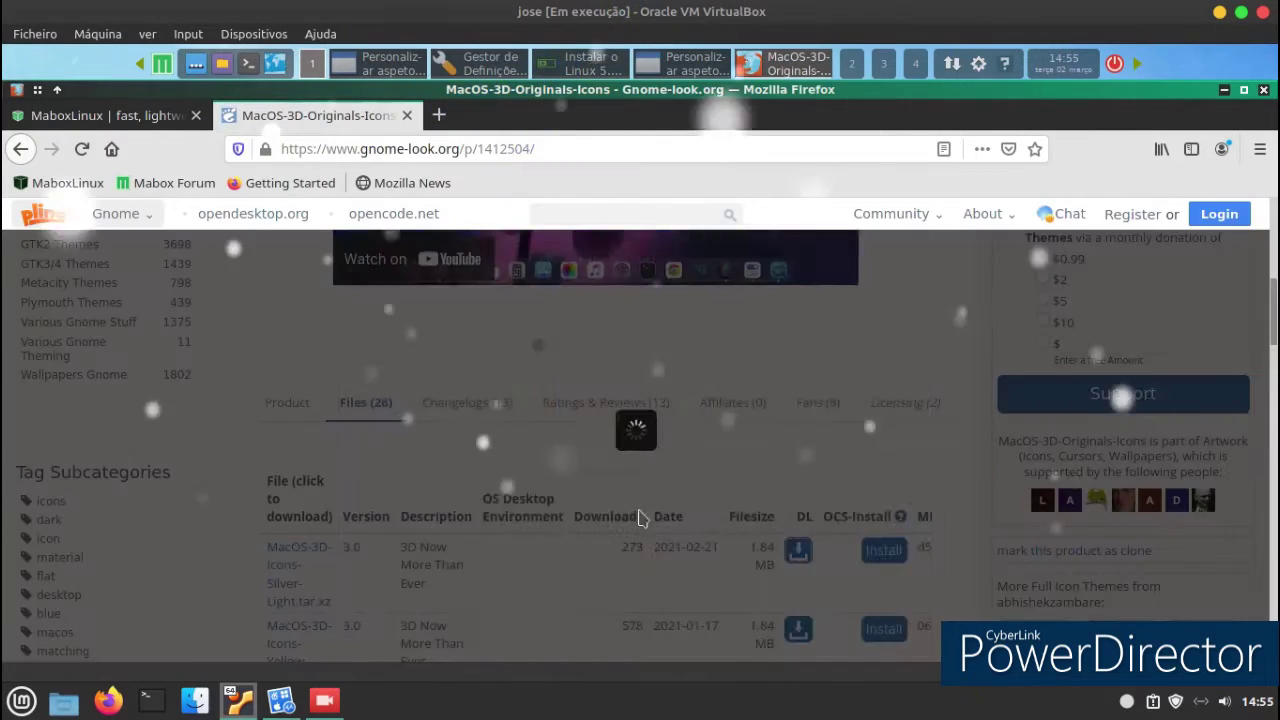
click(619, 403)
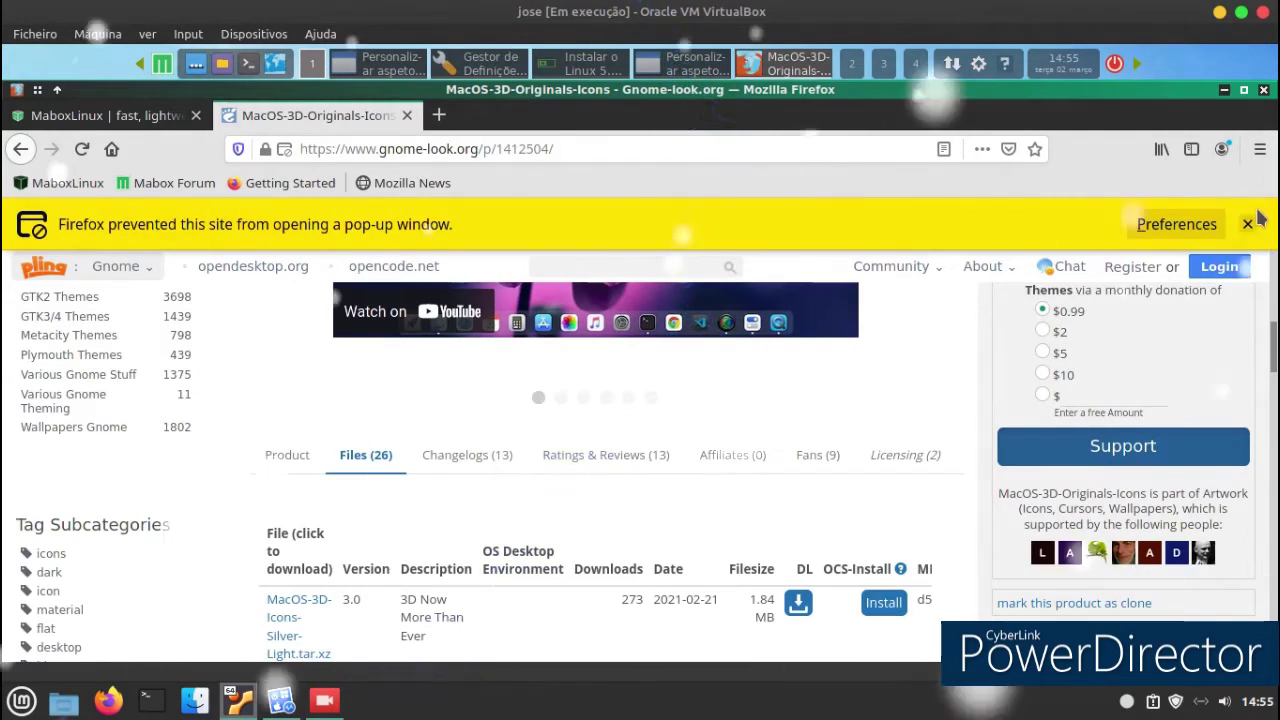
click(1247, 225)
scroll(497, 385, down, 4)
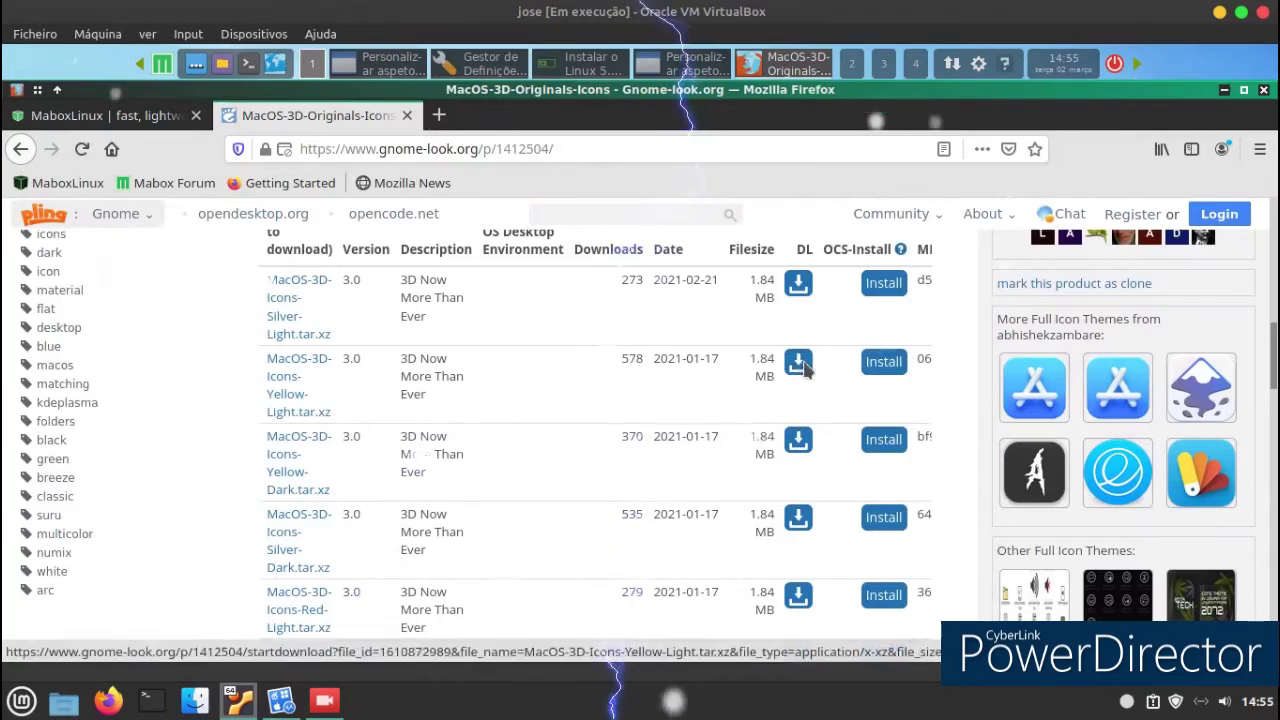
click(798, 362)
click(655, 403)
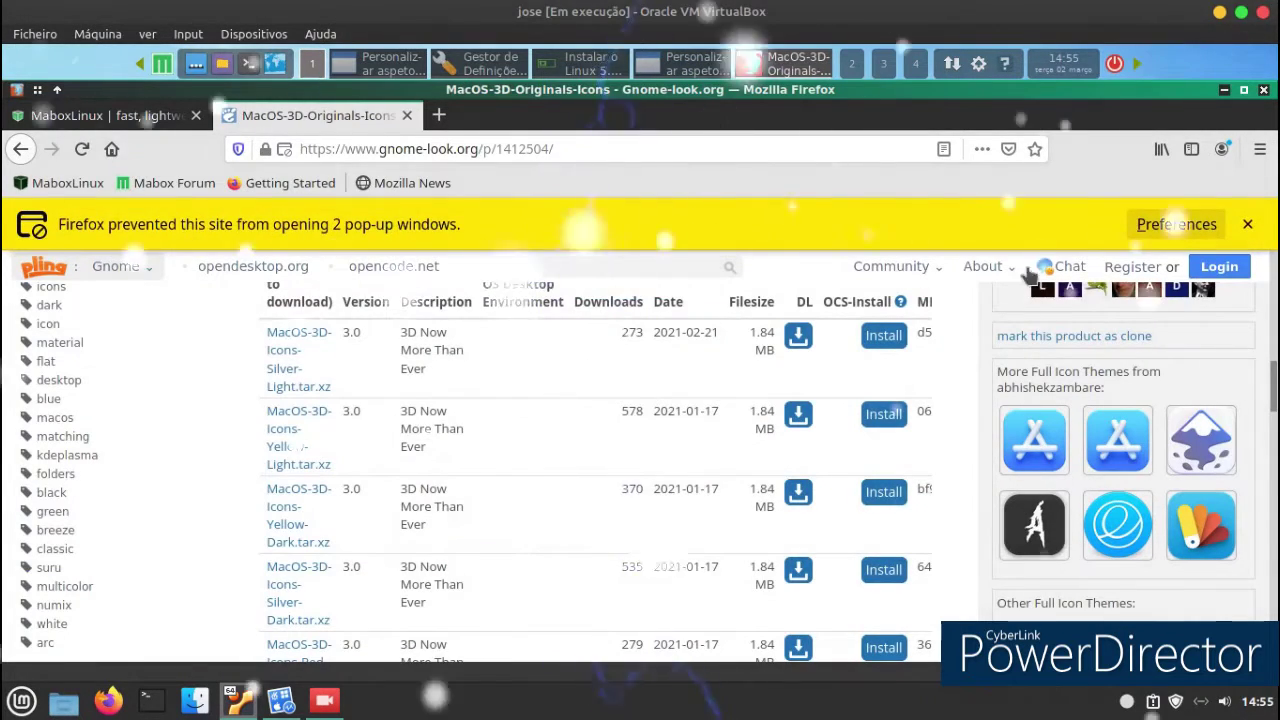
click(1186, 228)
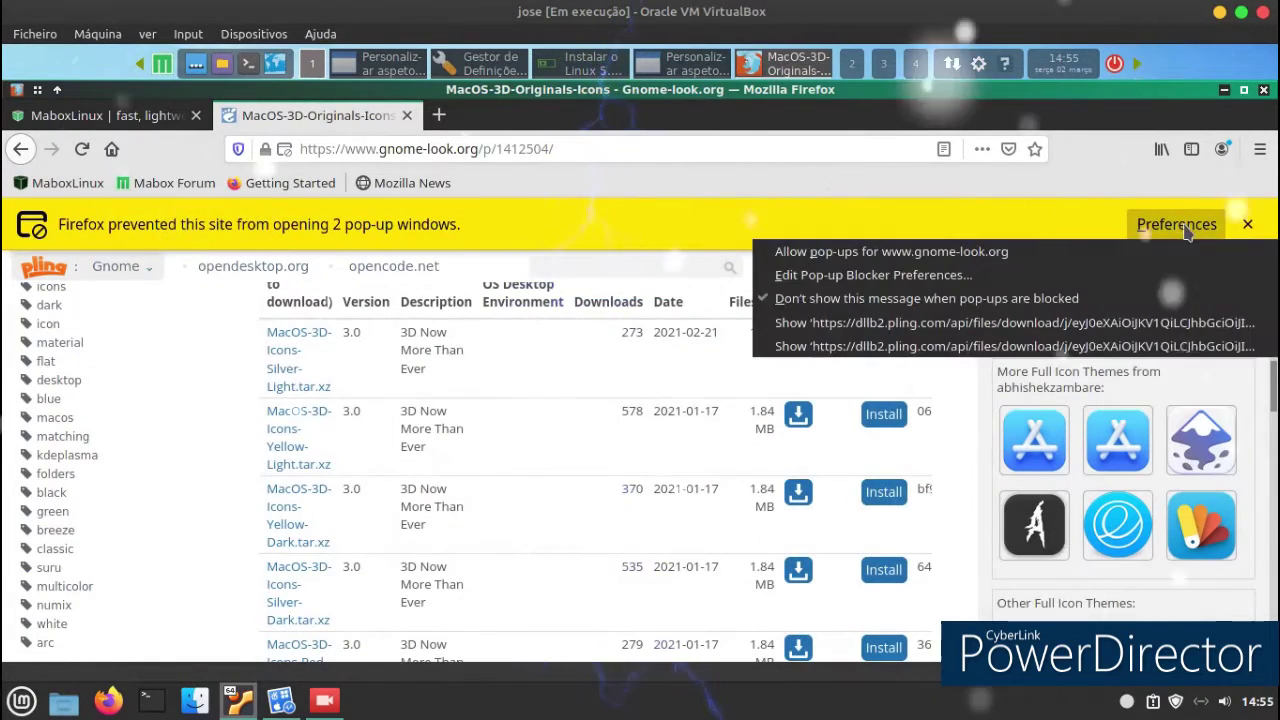
click(1008, 263)
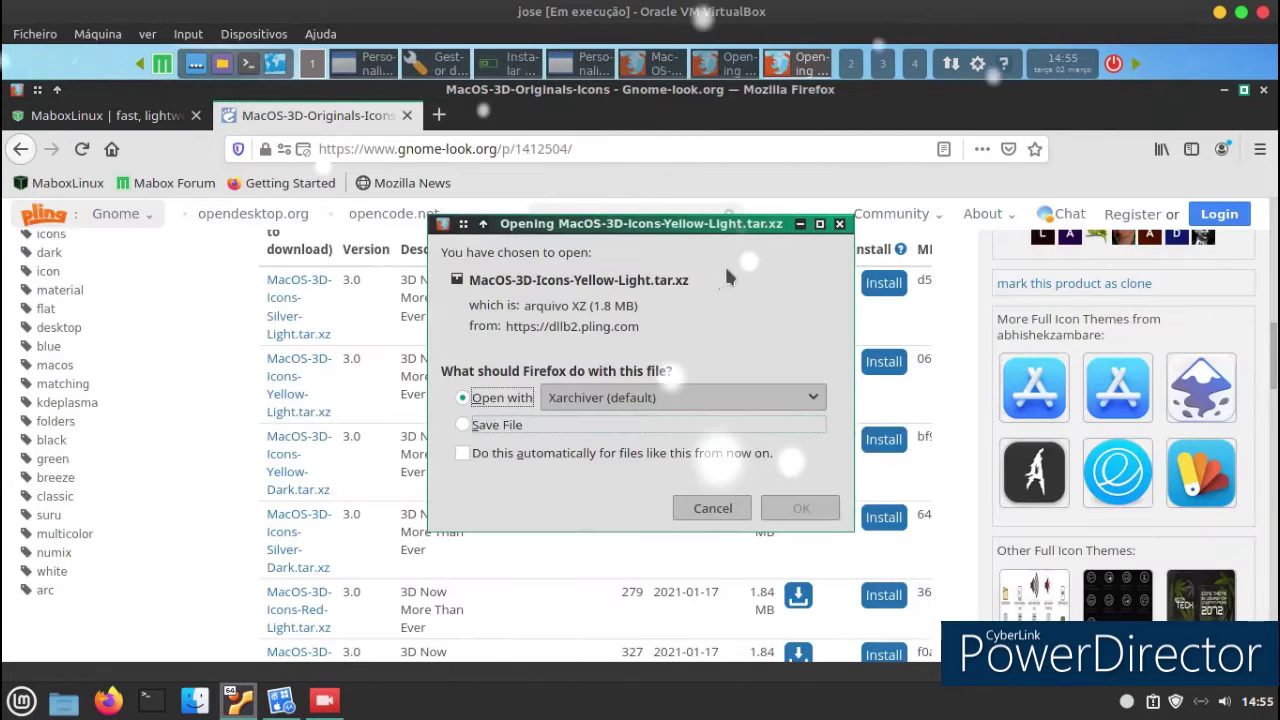
click(545, 427)
click(802, 510)
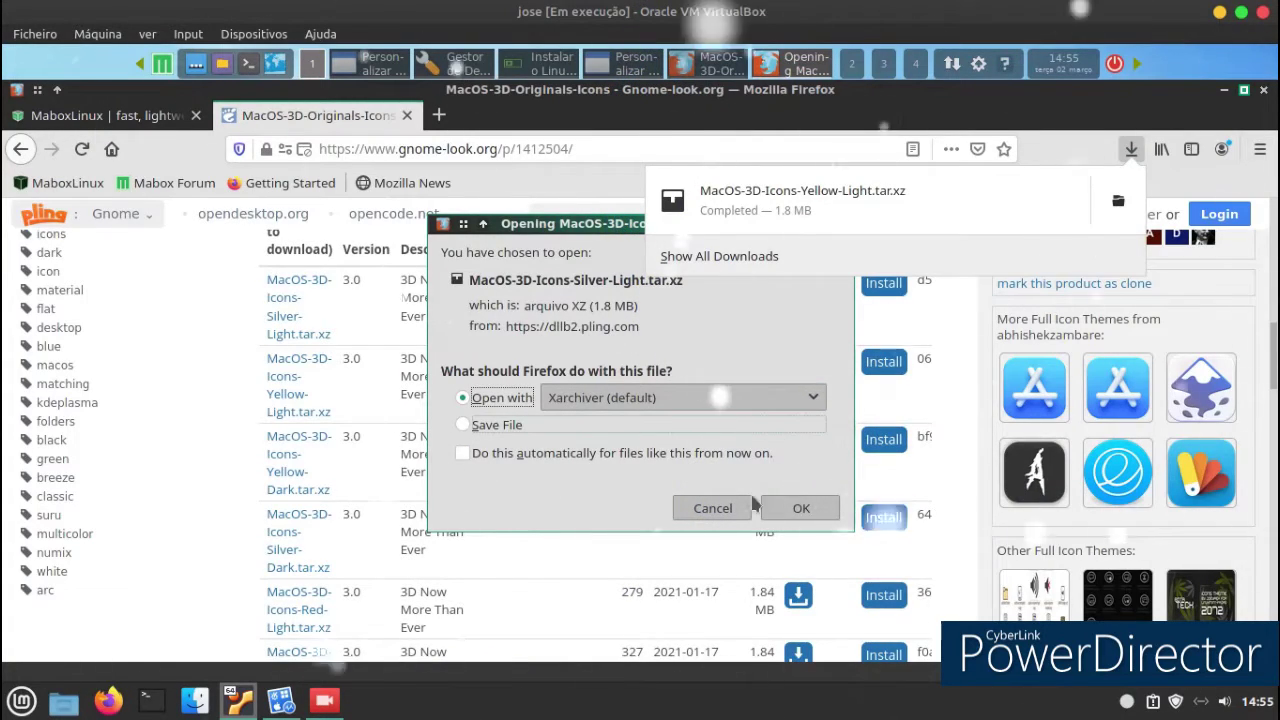
click(552, 424)
click(801, 510)
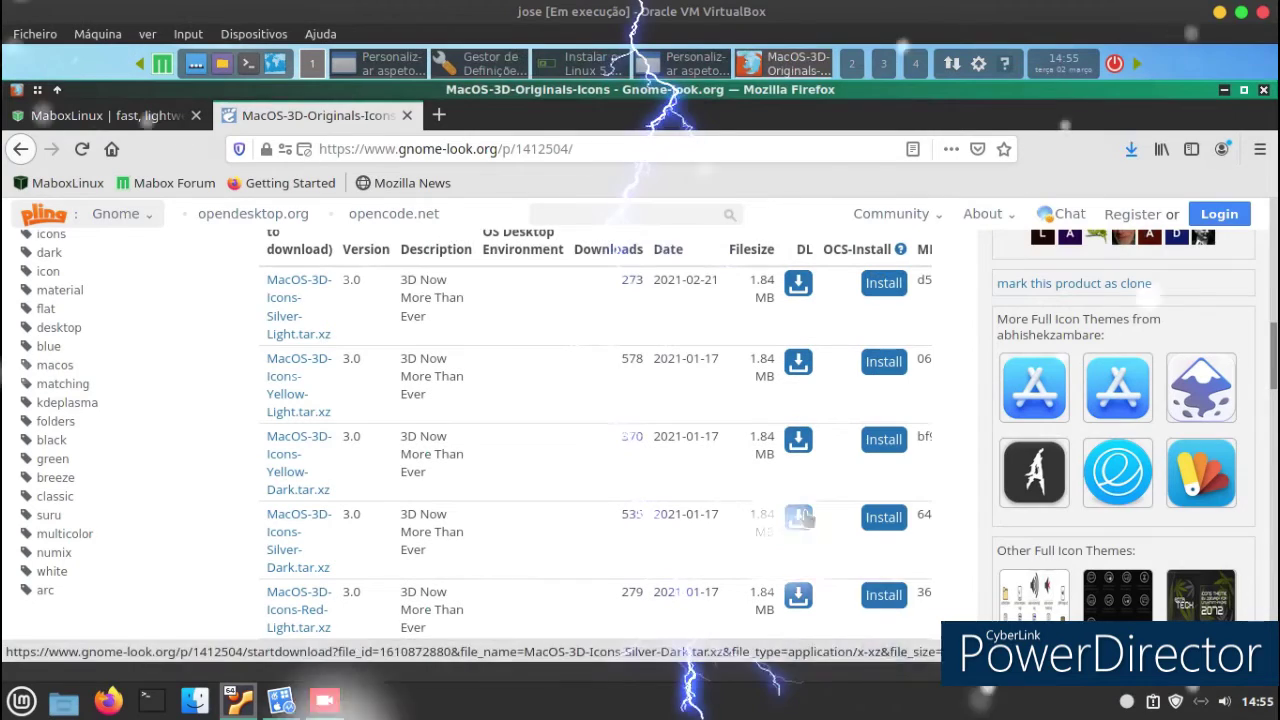
- Close Firefox together with both of its open tabs
click(1263, 90)
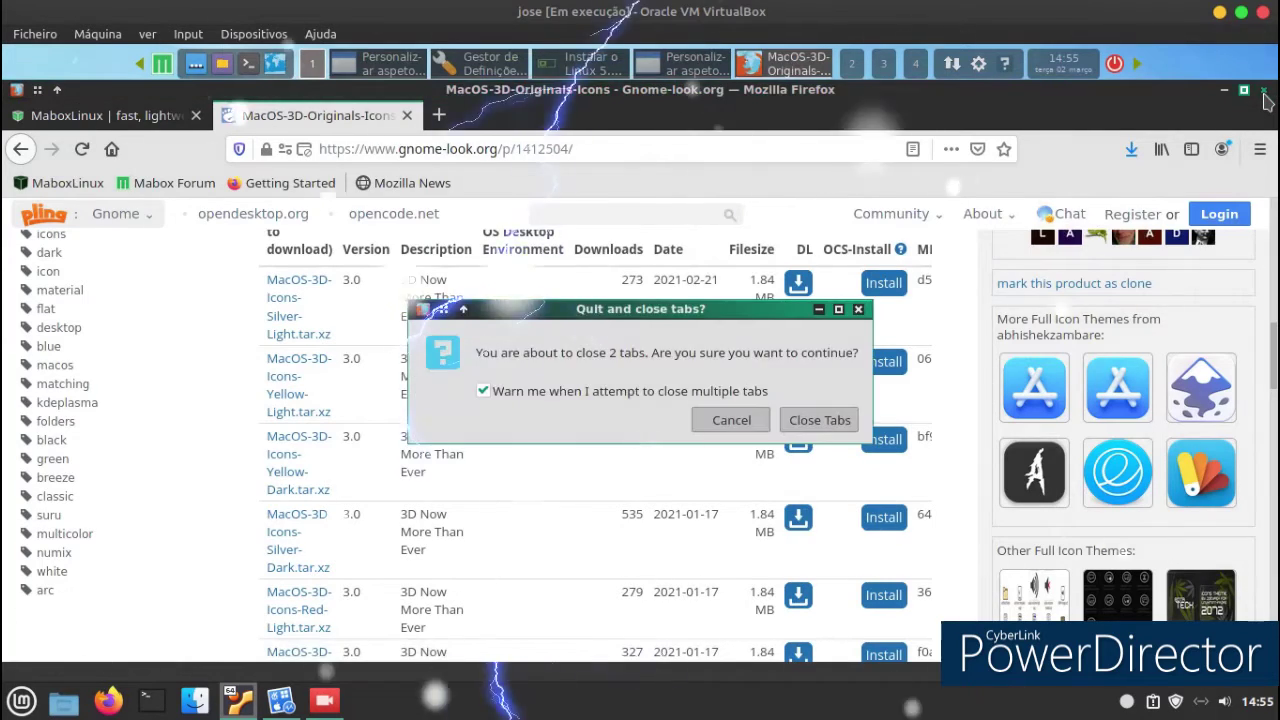
click(812, 420)
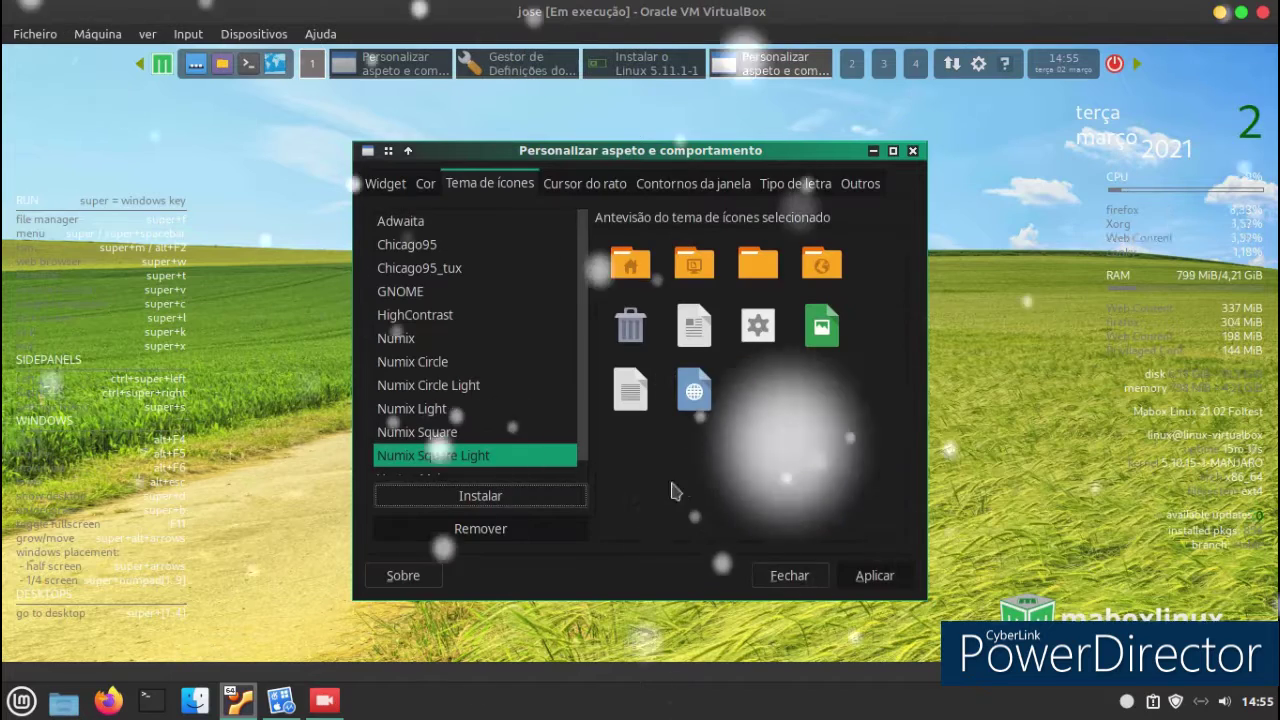
- Try to locate the downloaded icon archives in the Transferências folder from the icon theme installation dialog, then cancel it
click(480, 496)
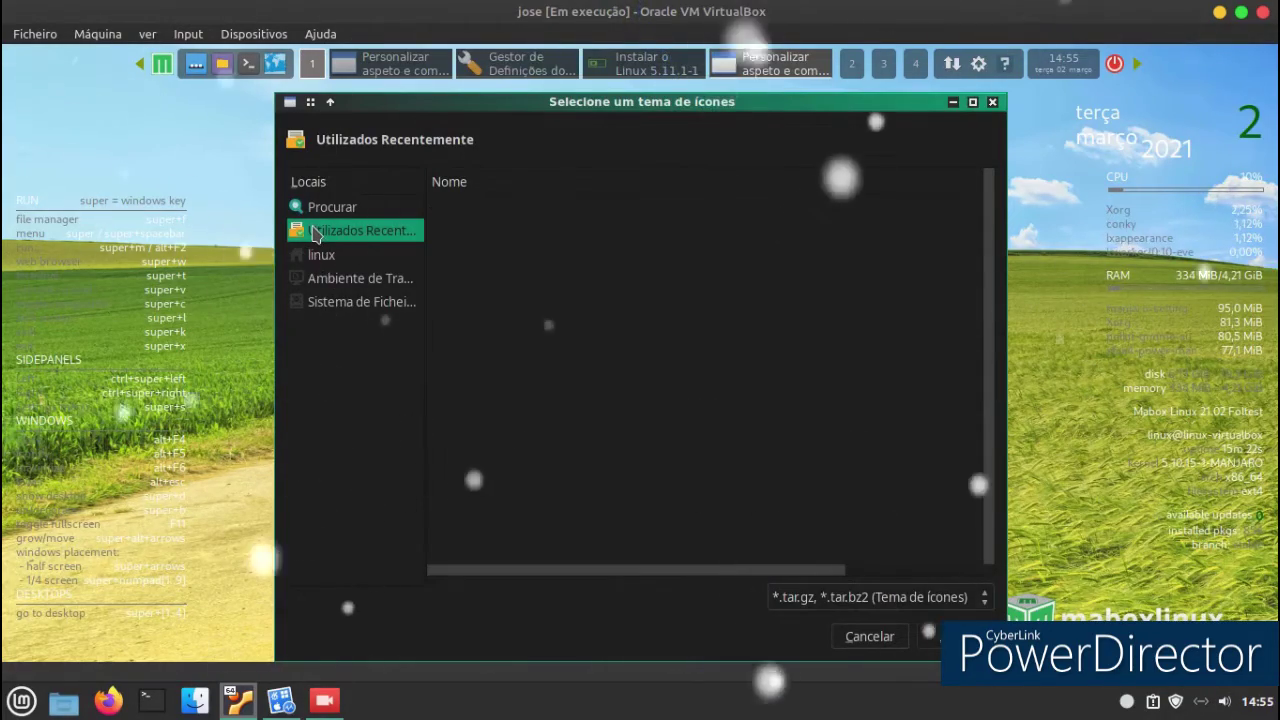
click(308, 257)
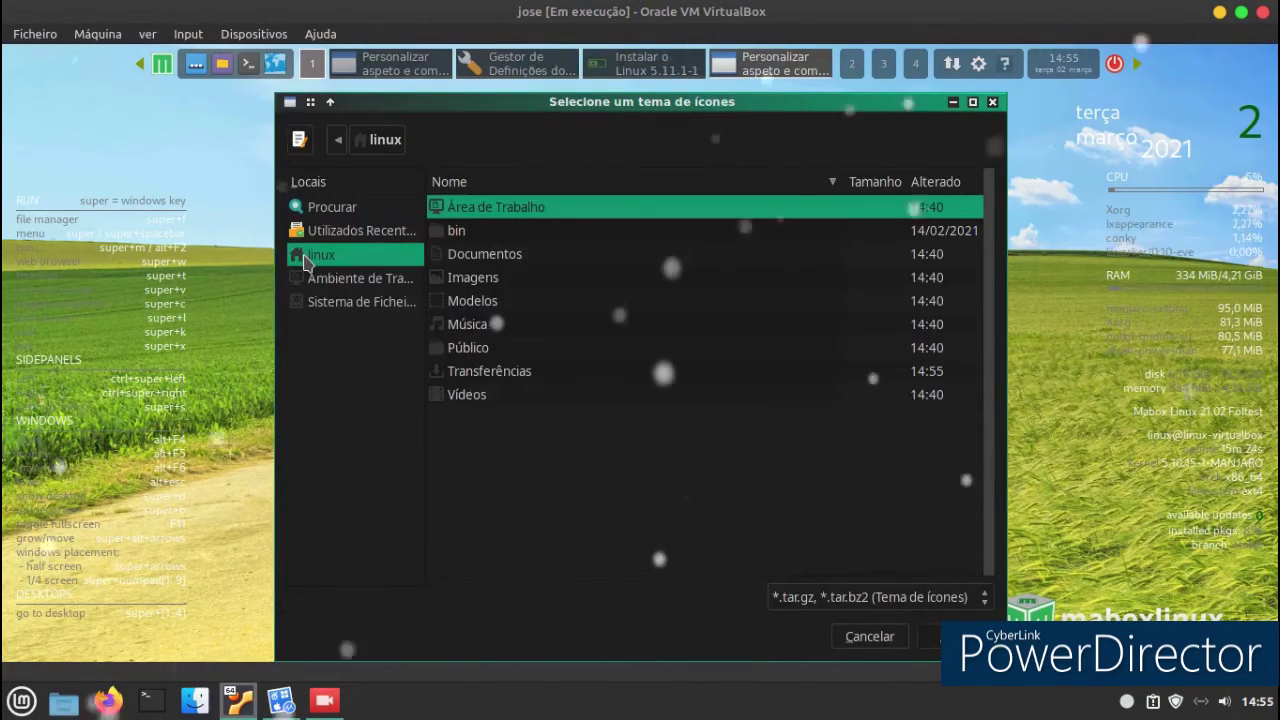
click(478, 376)
double_click(478, 378)
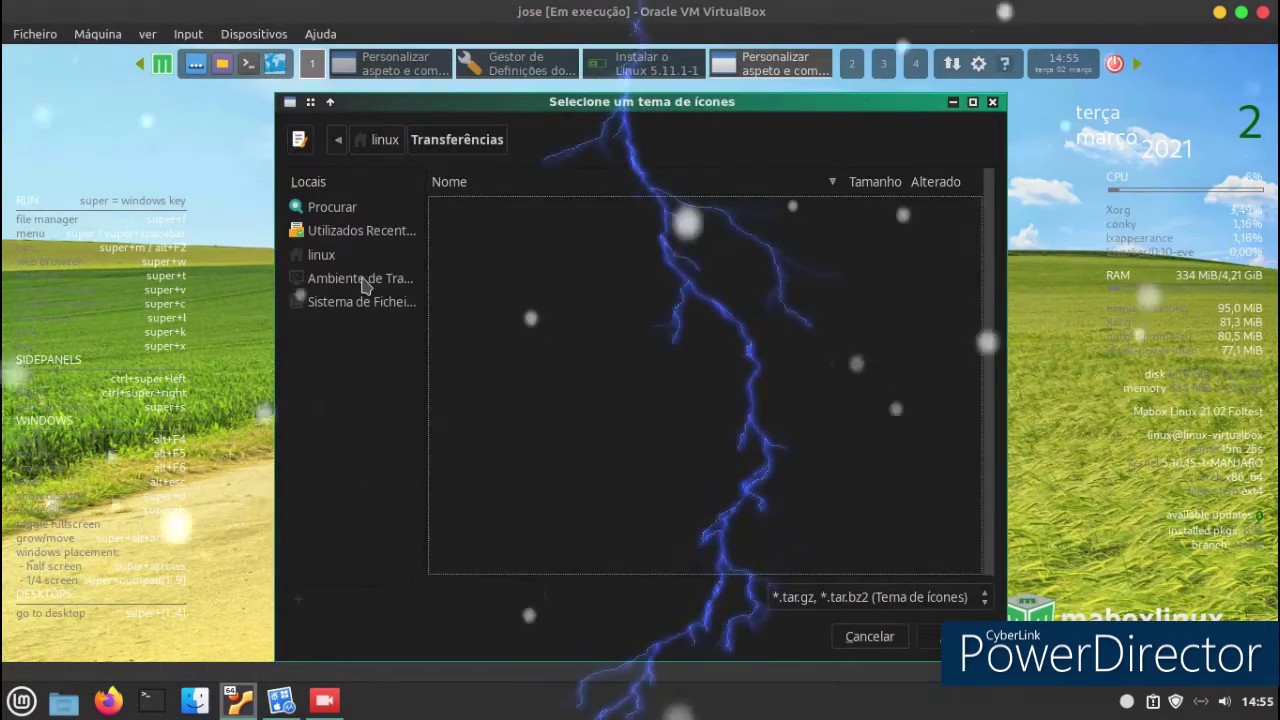
click(352, 277)
click(338, 254)
click(492, 376)
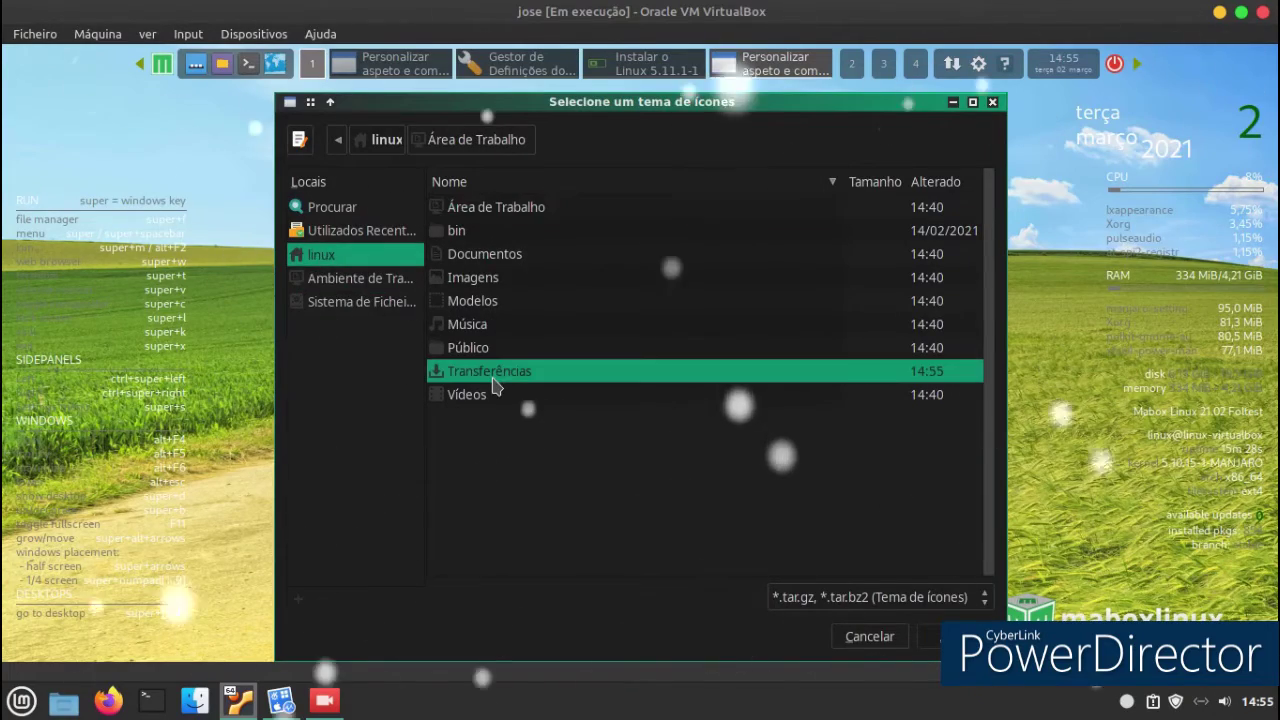
click(836, 635)
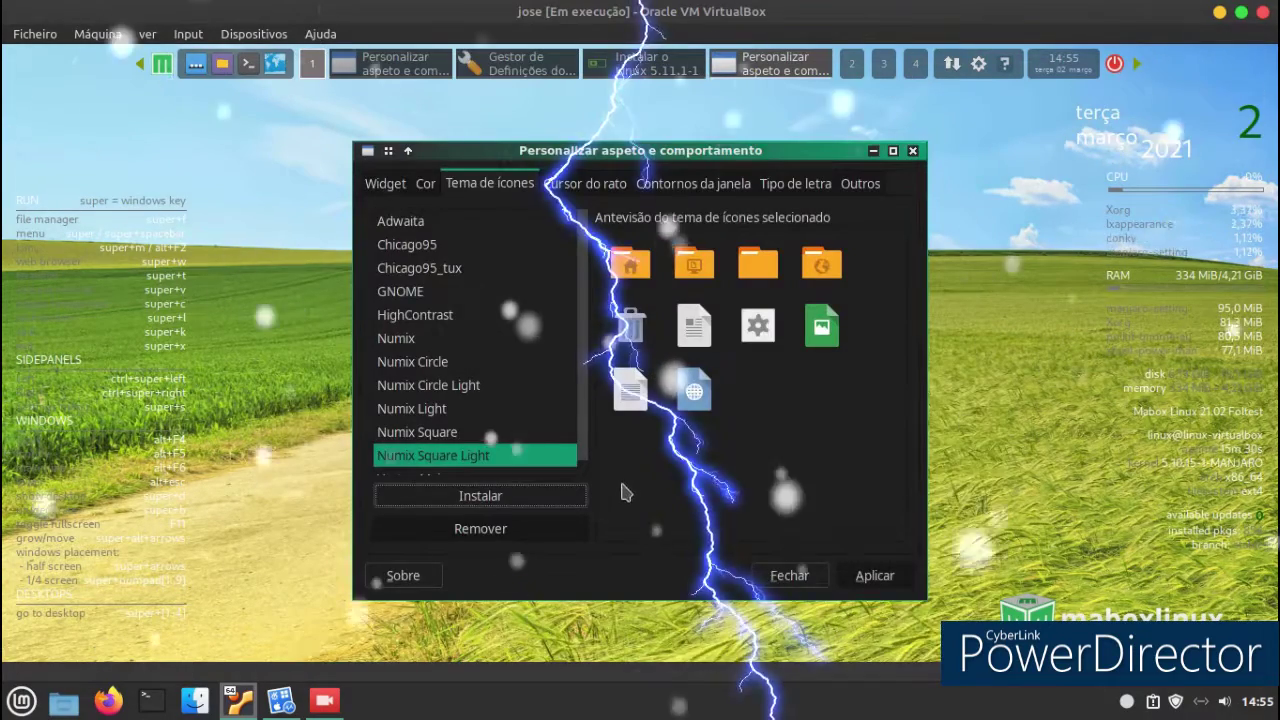
- Open the Transferências folder in the file manager beside the appearance window and extract MacOS-3D-Icons-Silver-Light.tar.xz there
drag(563, 155, 749, 159)
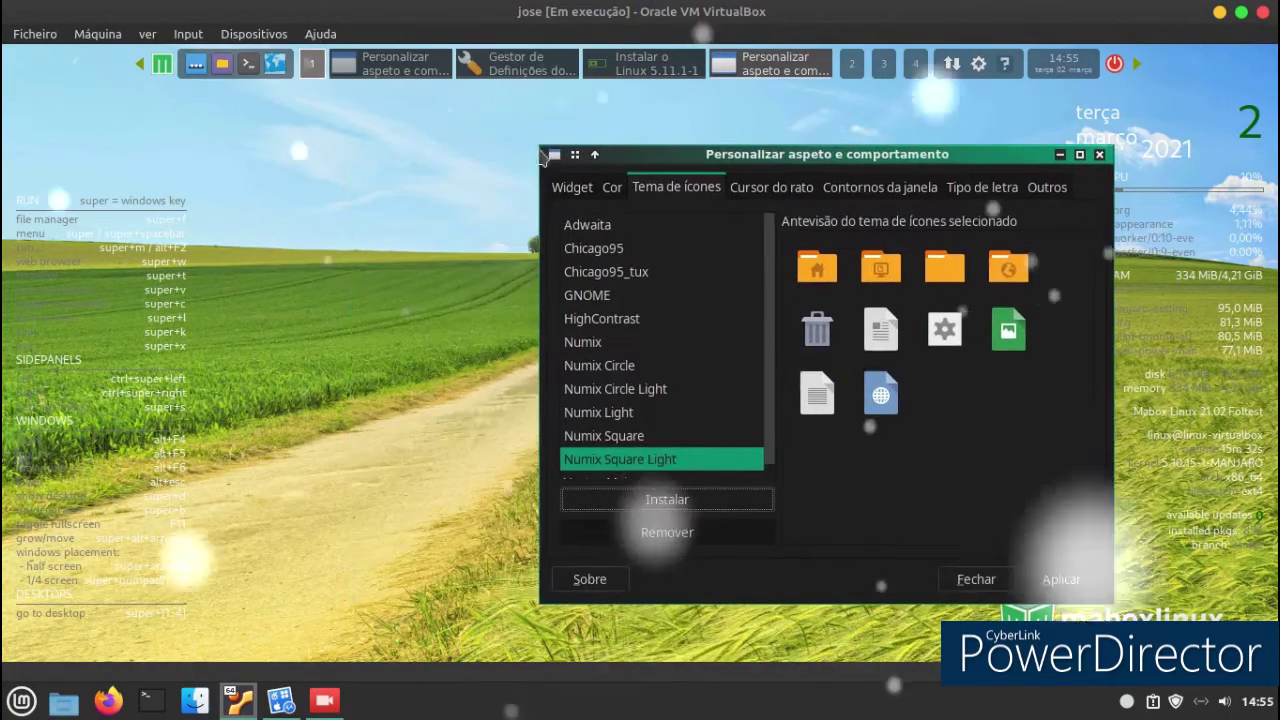
click(222, 63)
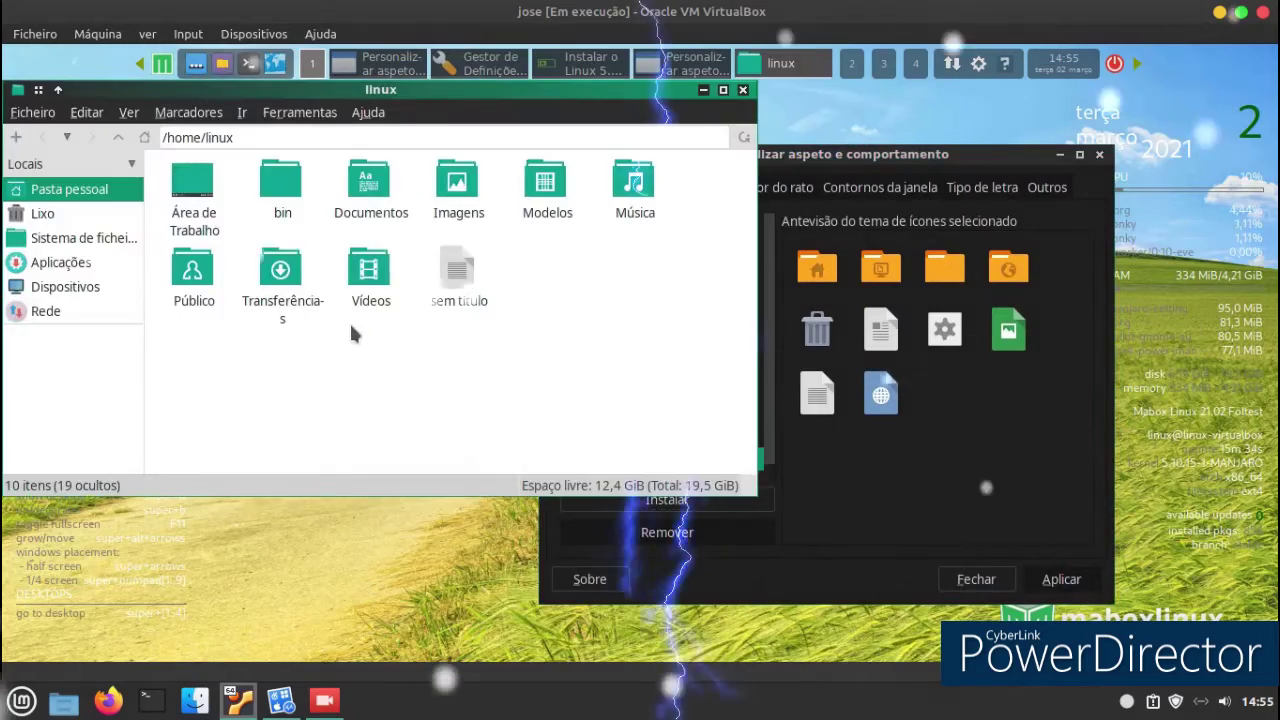
click(300, 290)
double_click(303, 290)
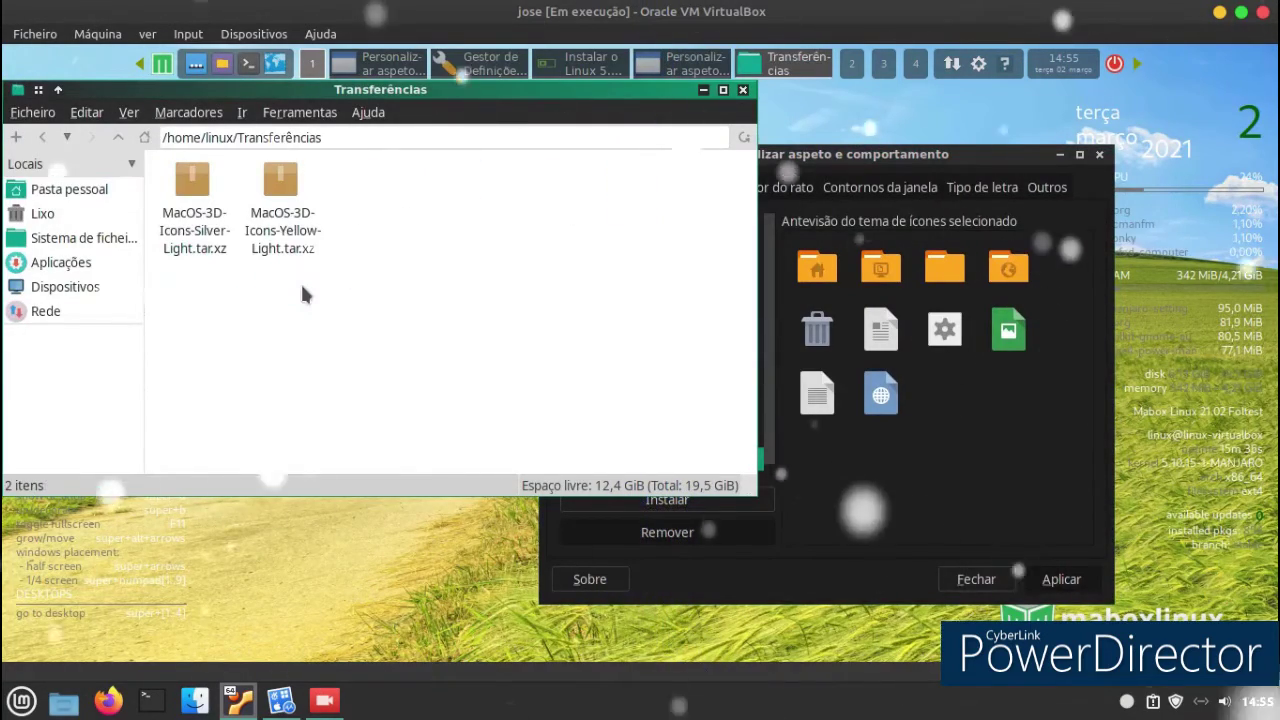
right_click(204, 230)
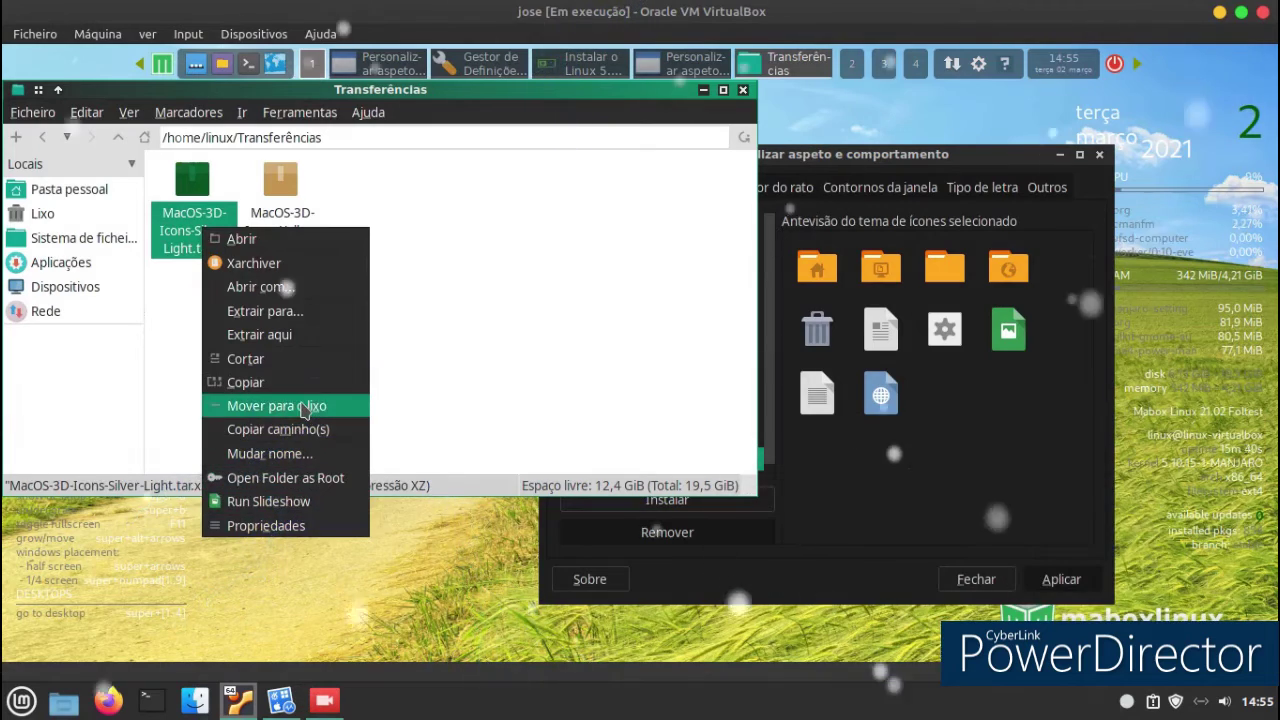
click(288, 336)
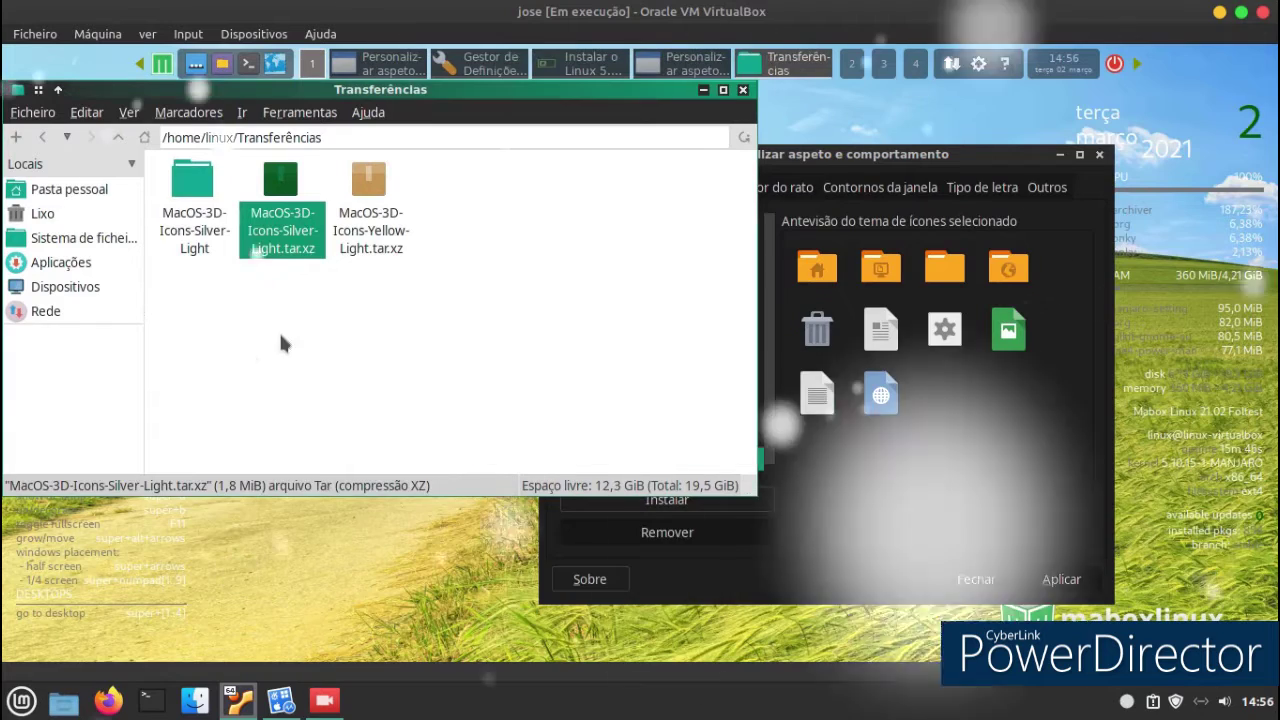
- Try to install the extracted MacOS-3D-Icons-Silver-Light folder as an icon theme from Transferências, then leave the file chooser
drag(200, 300, 948, 430)
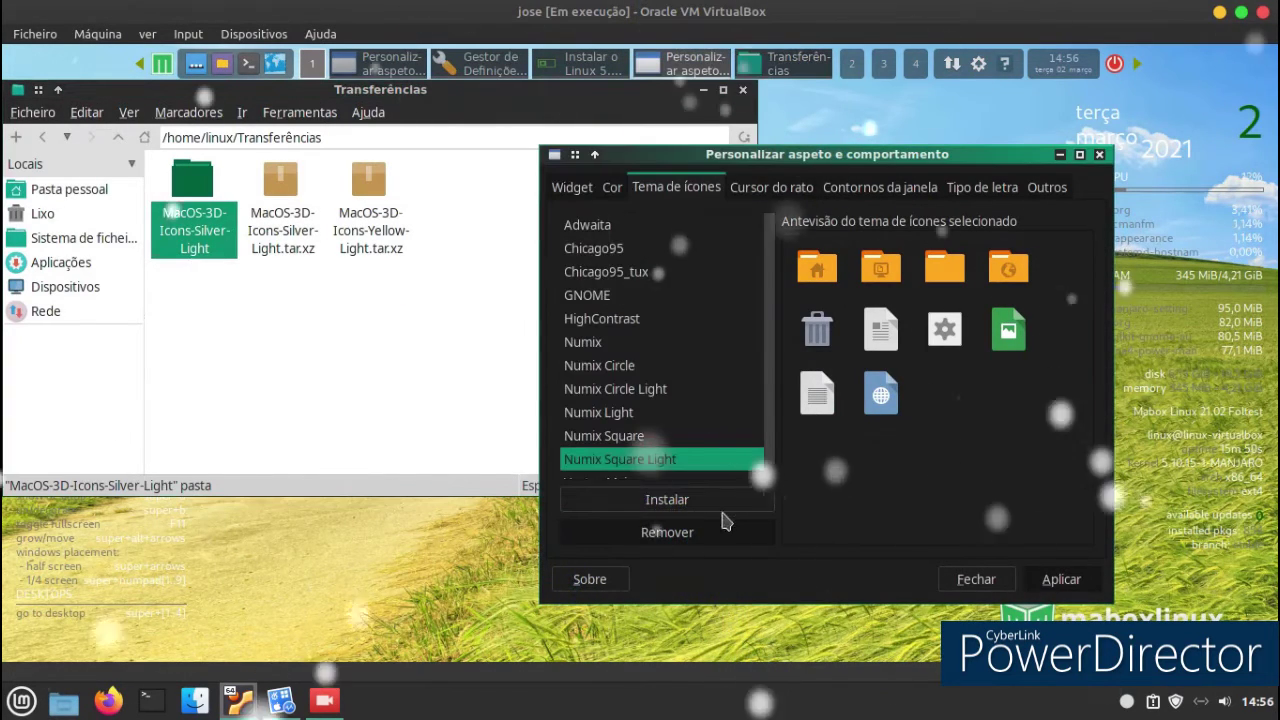
click(698, 500)
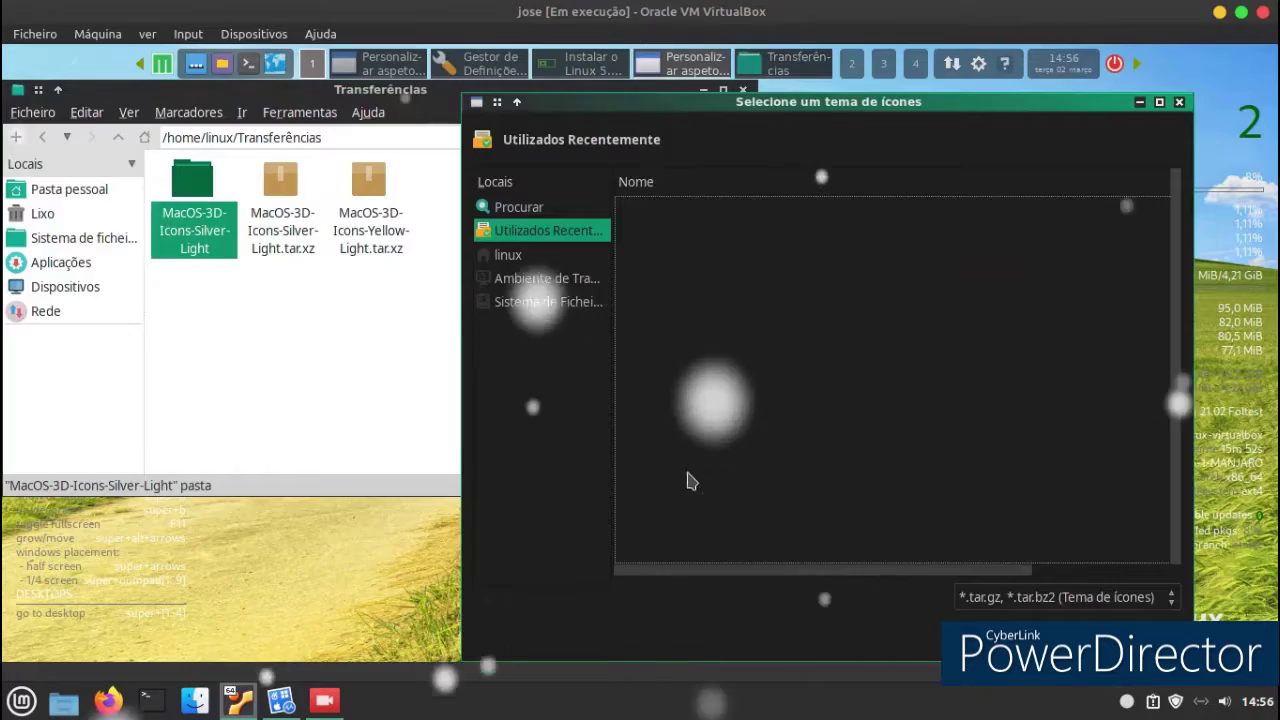
click(545, 284)
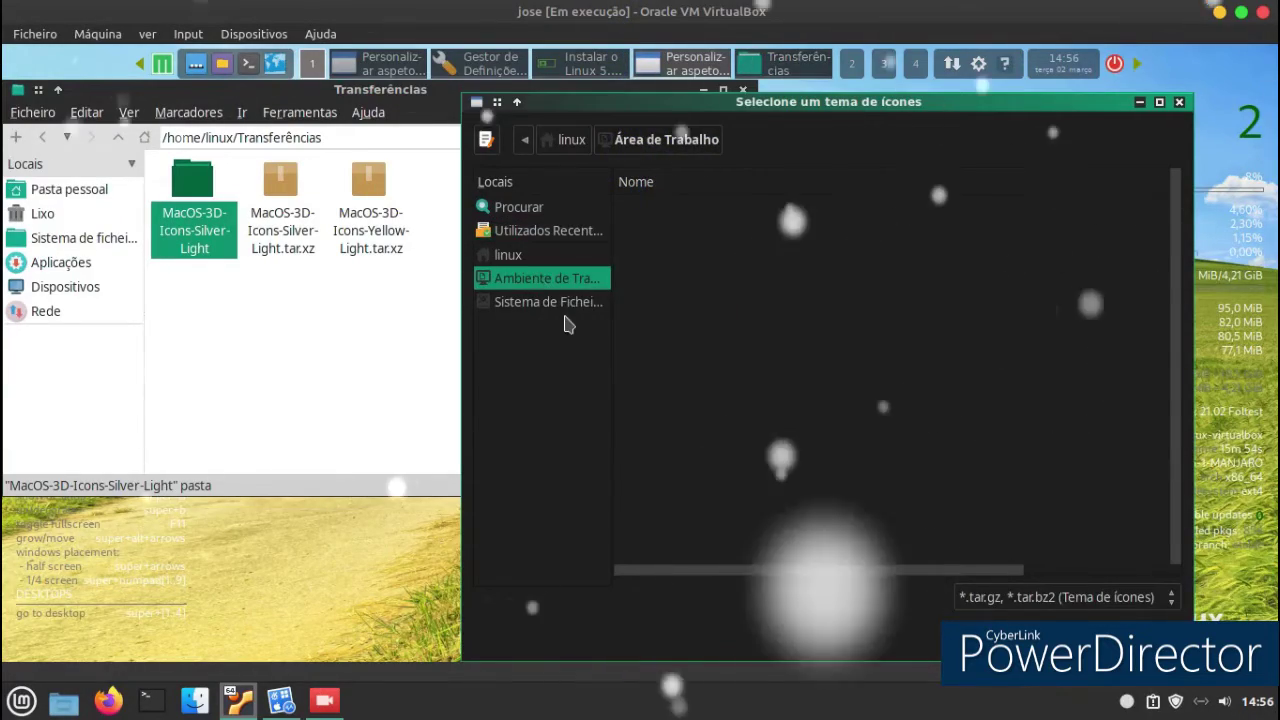
click(555, 304)
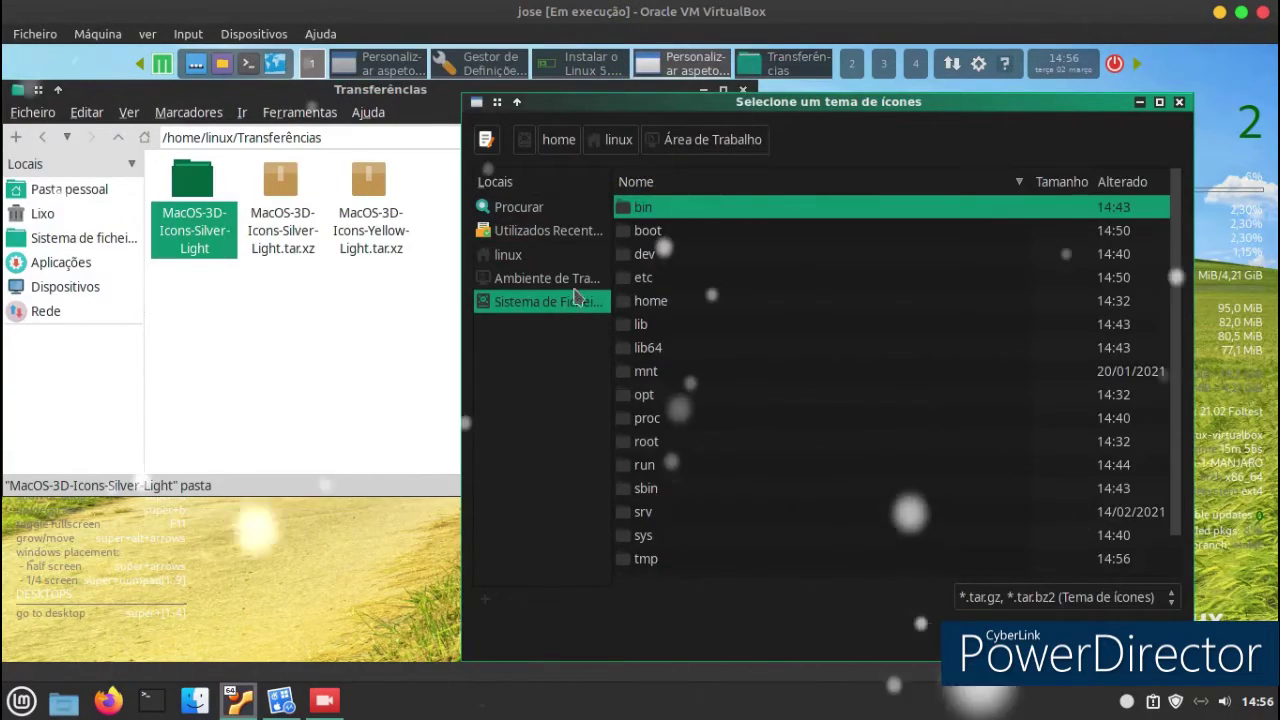
click(540, 230)
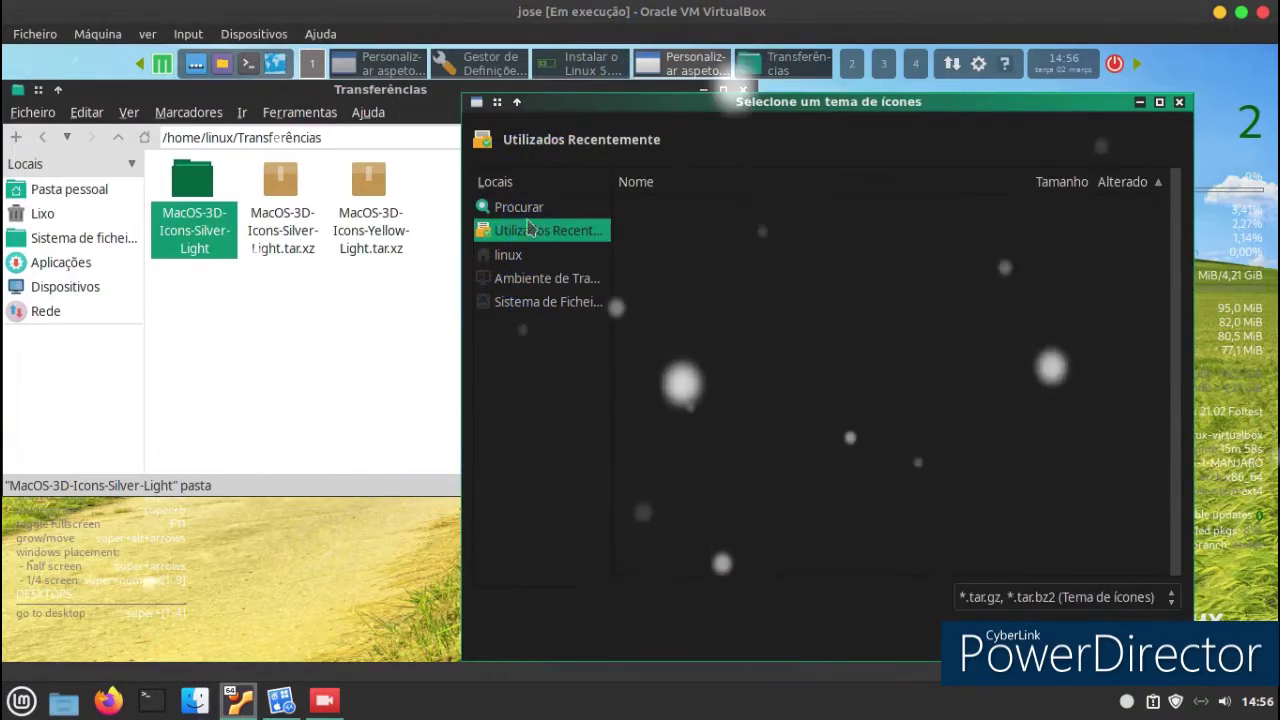
click(508, 258)
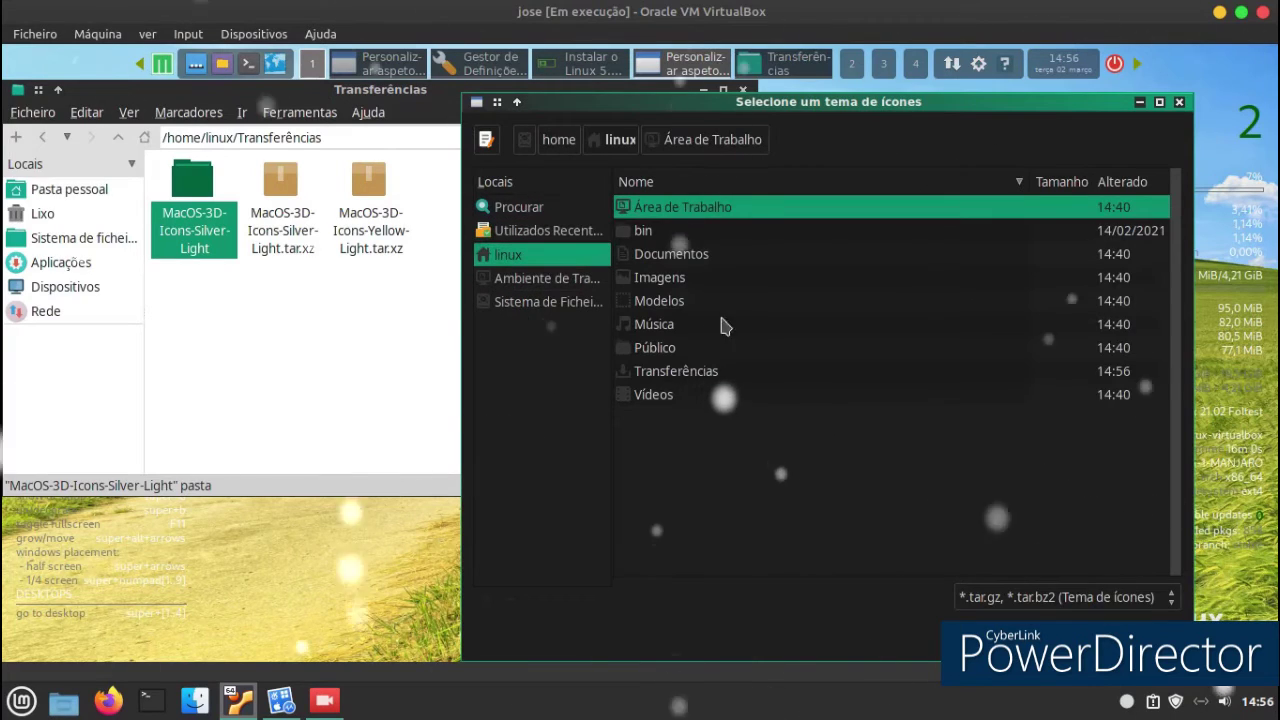
double_click(694, 372)
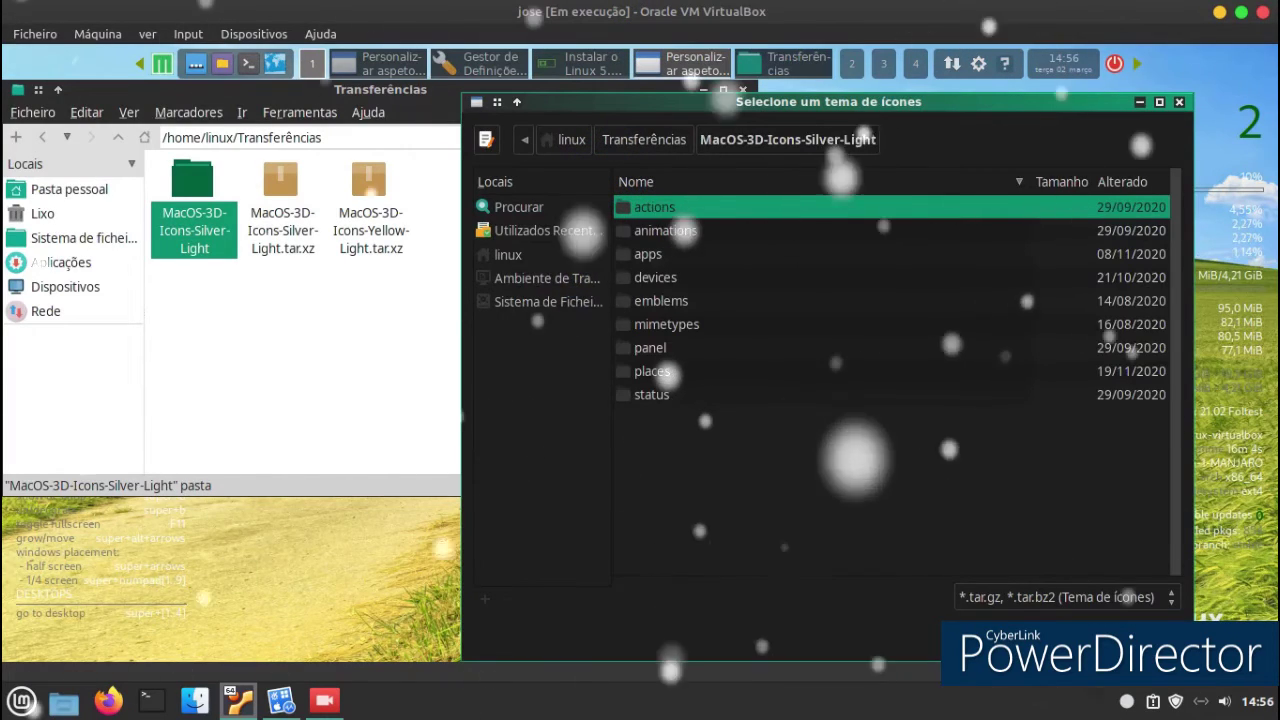
key(Return)
key(Escape)
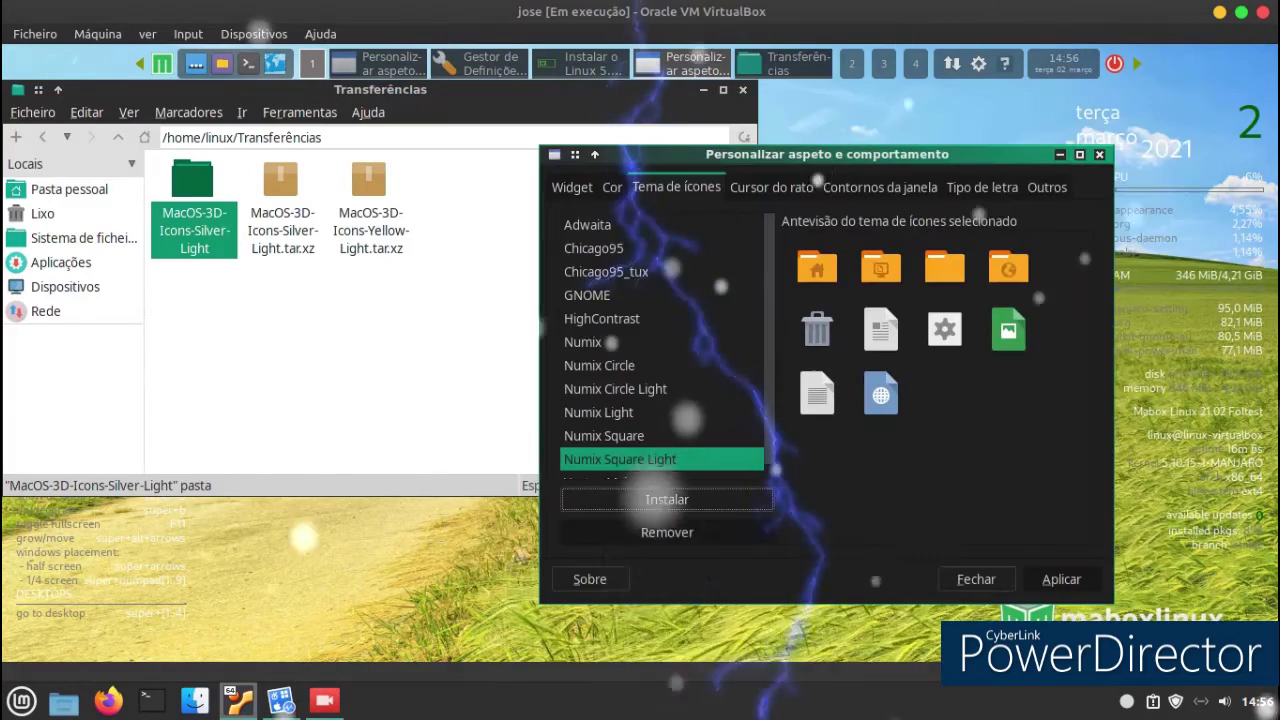
- Search the icon theme installation dialog's locations again for an installable theme, look inside Transferências and its MacOS-3D-Icons-Silver-Light folder, and cancel
click(704, 505)
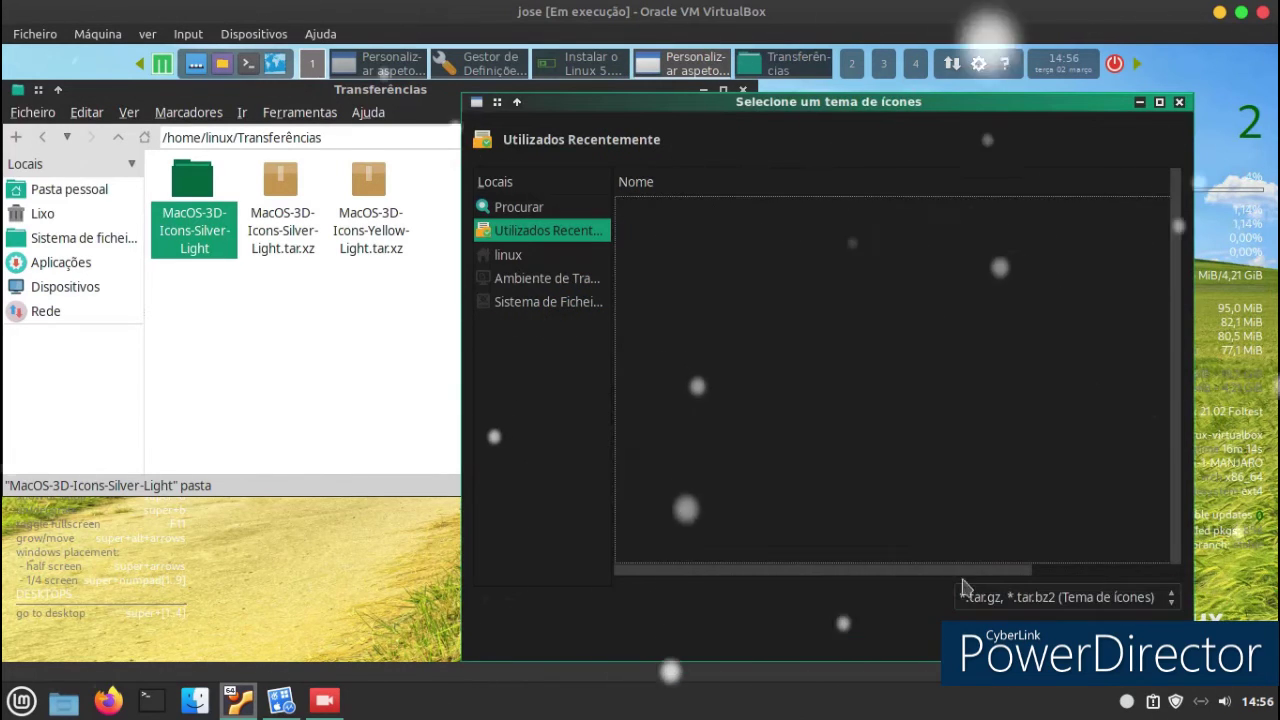
click(546, 279)
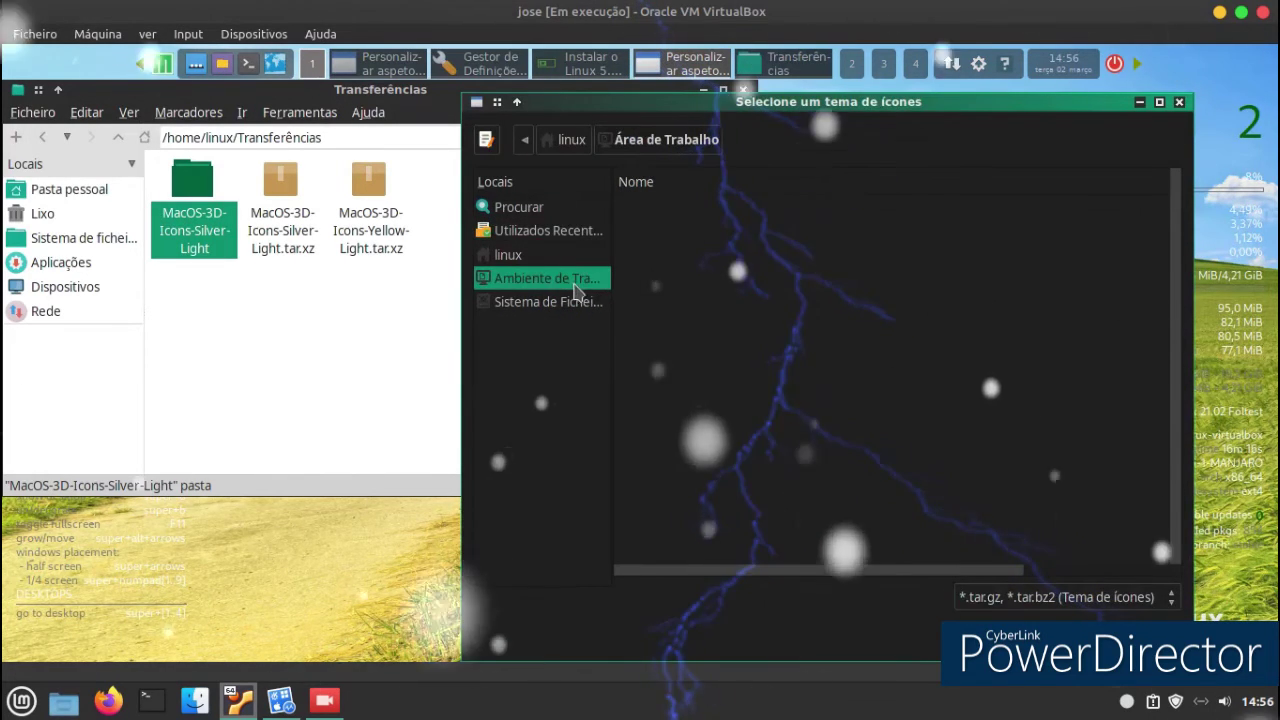
click(546, 301)
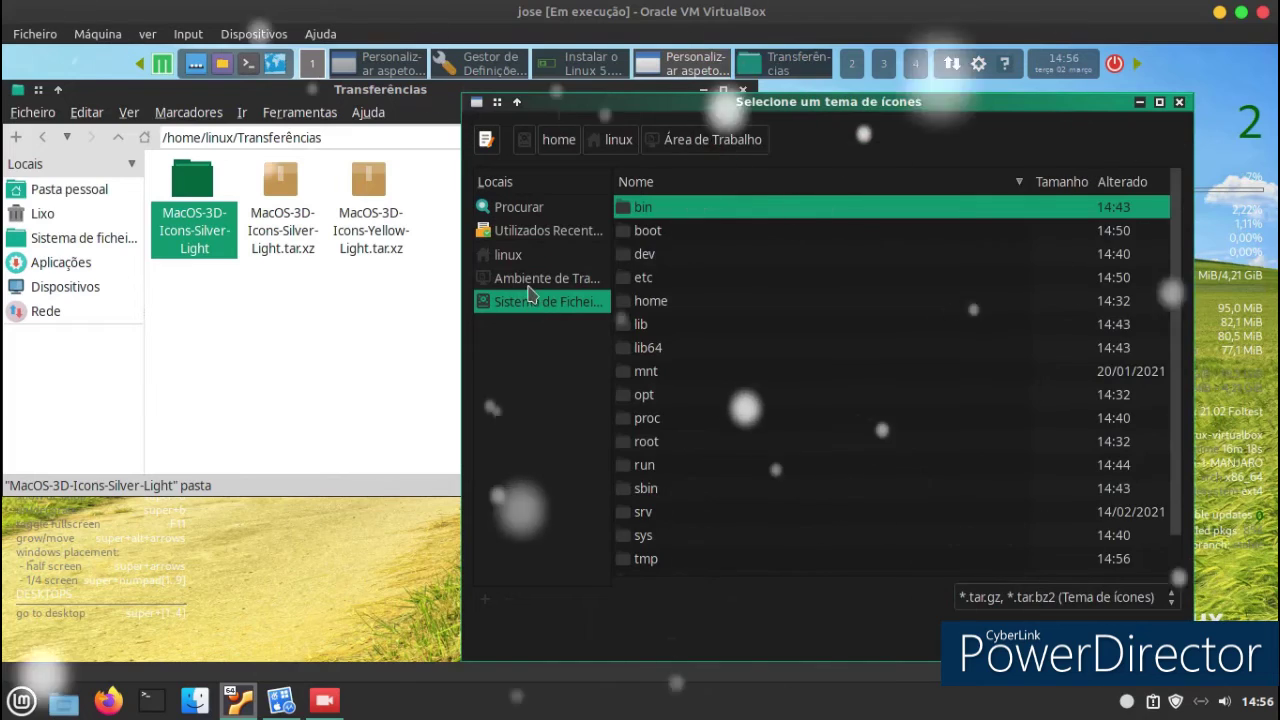
click(512, 277)
click(508, 256)
double_click(651, 369)
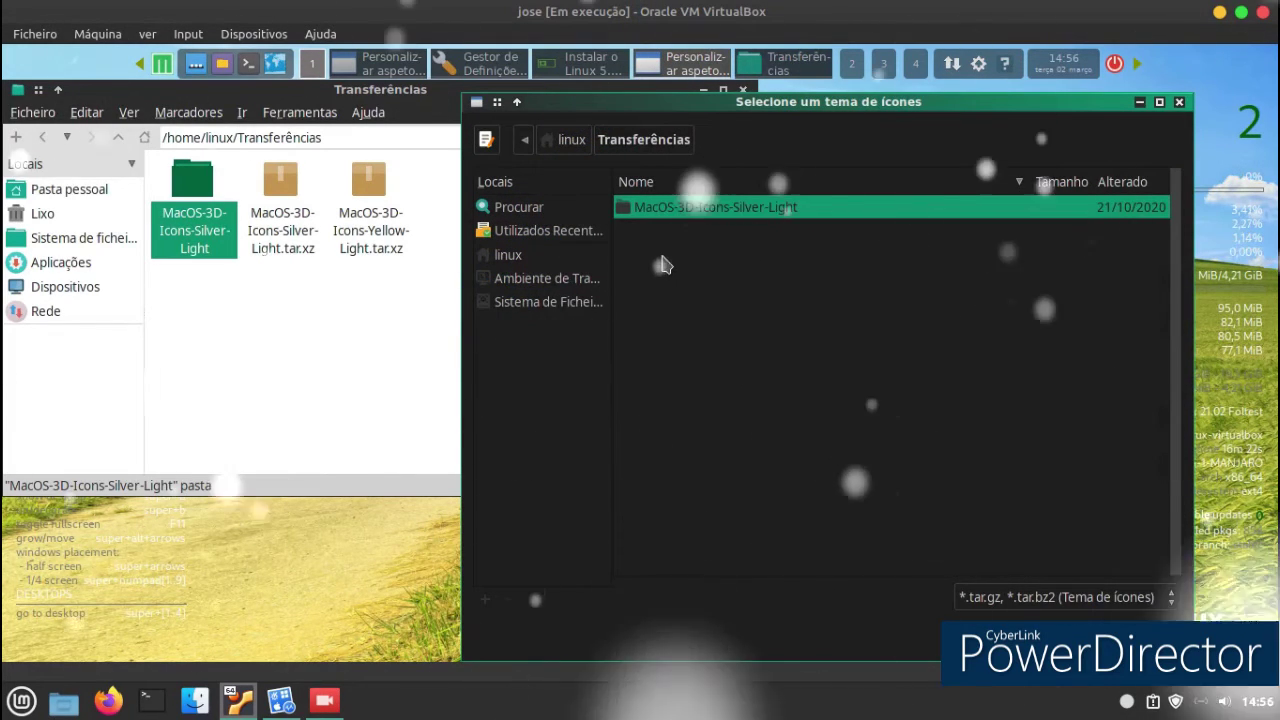
key(Return)
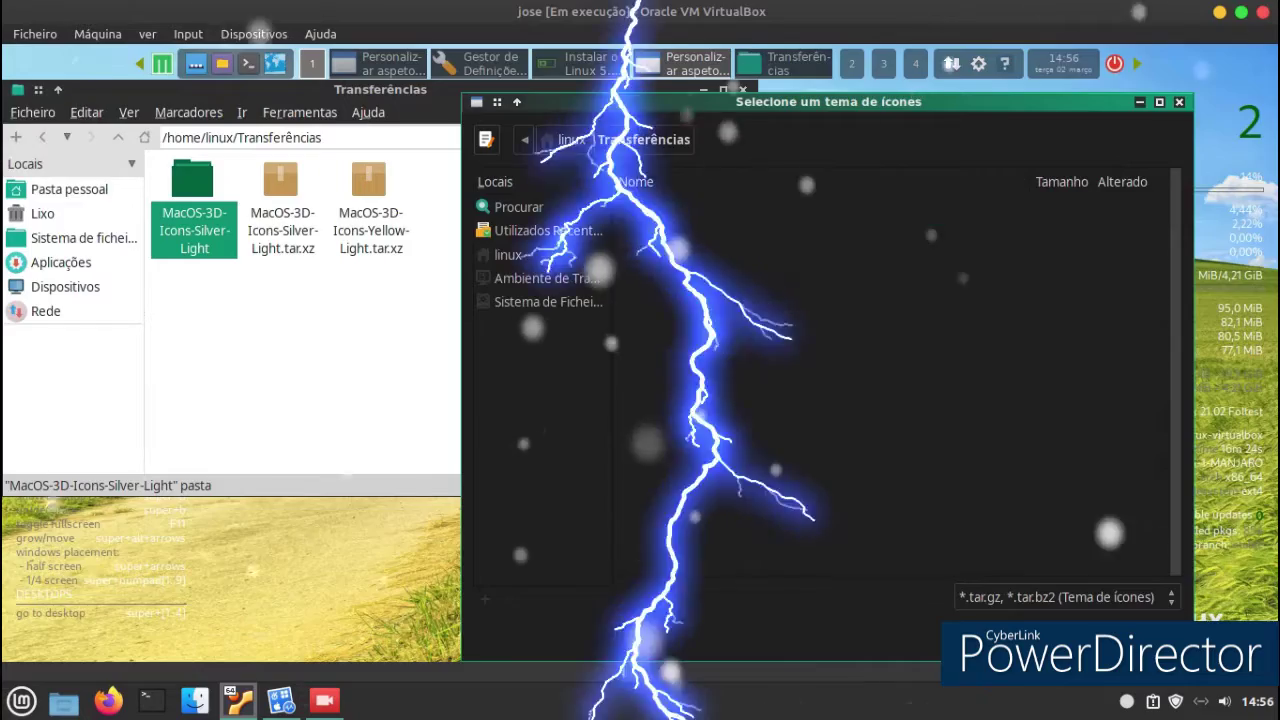
key(Escape)
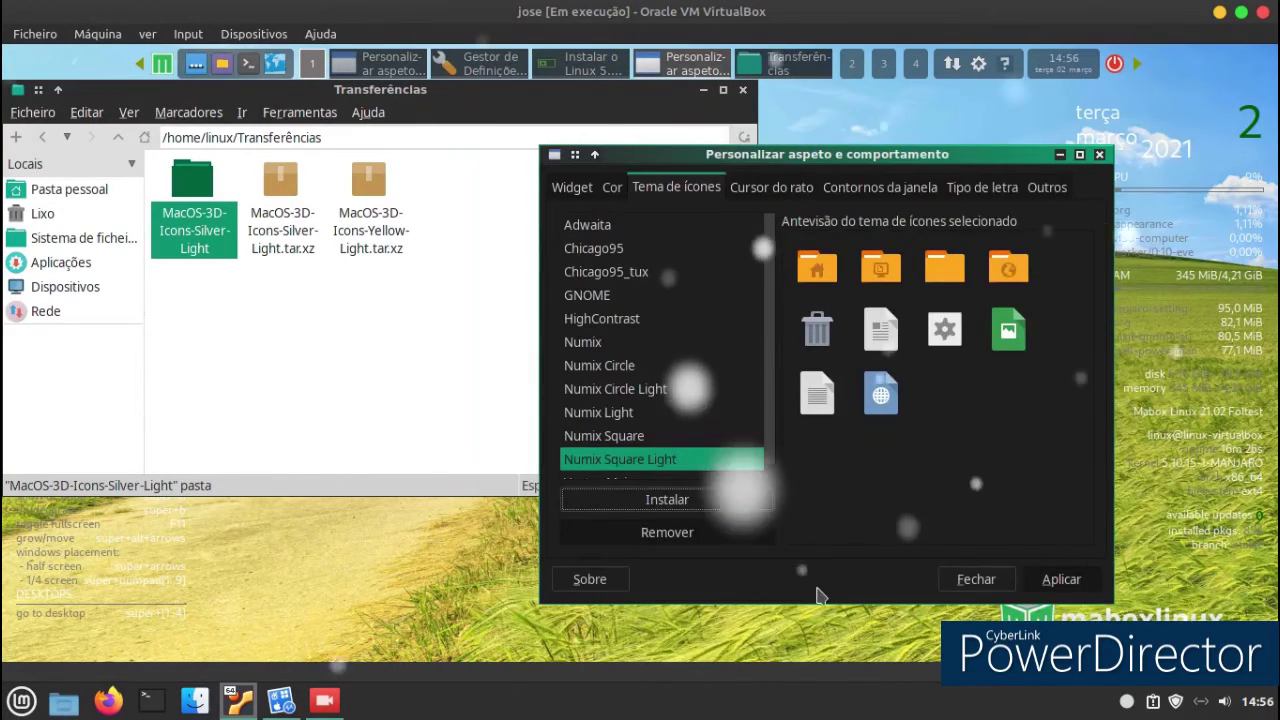
- Preview several installed icon themes, including HighContrast, Numix, Numix Circle Light and Chicago95, ending with Vertex-Maia selected
click(641, 318)
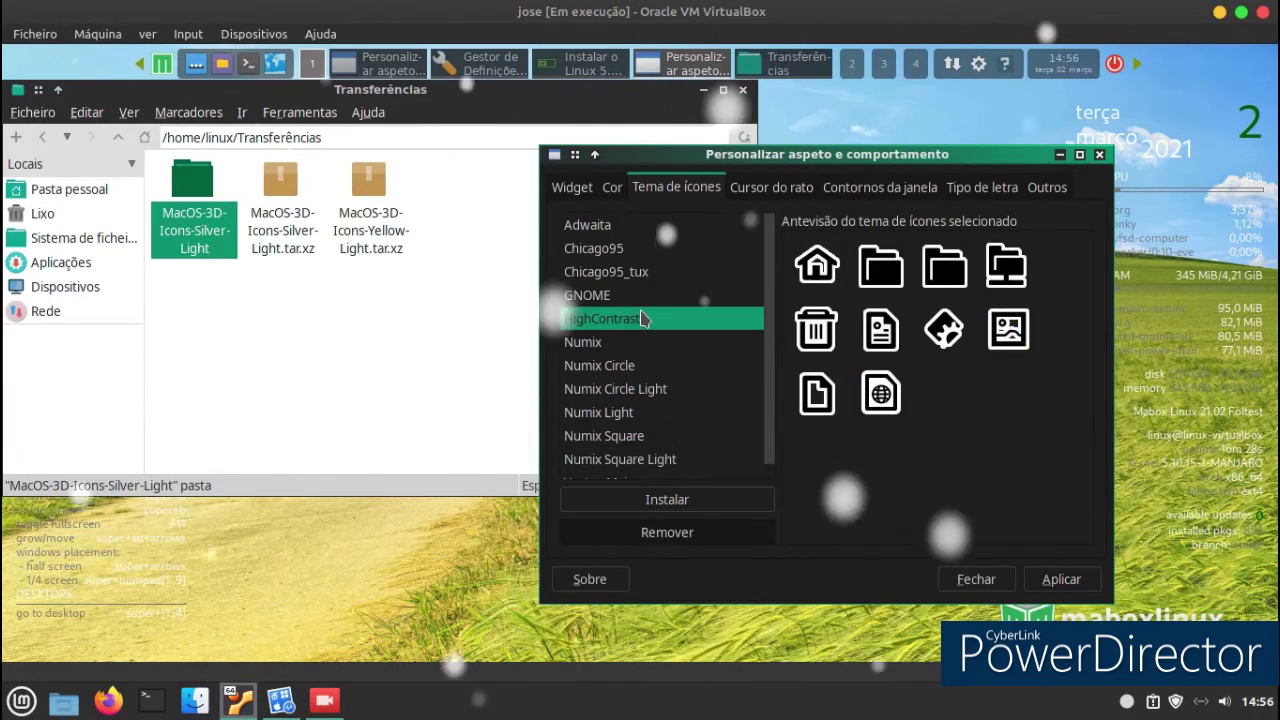
click(622, 344)
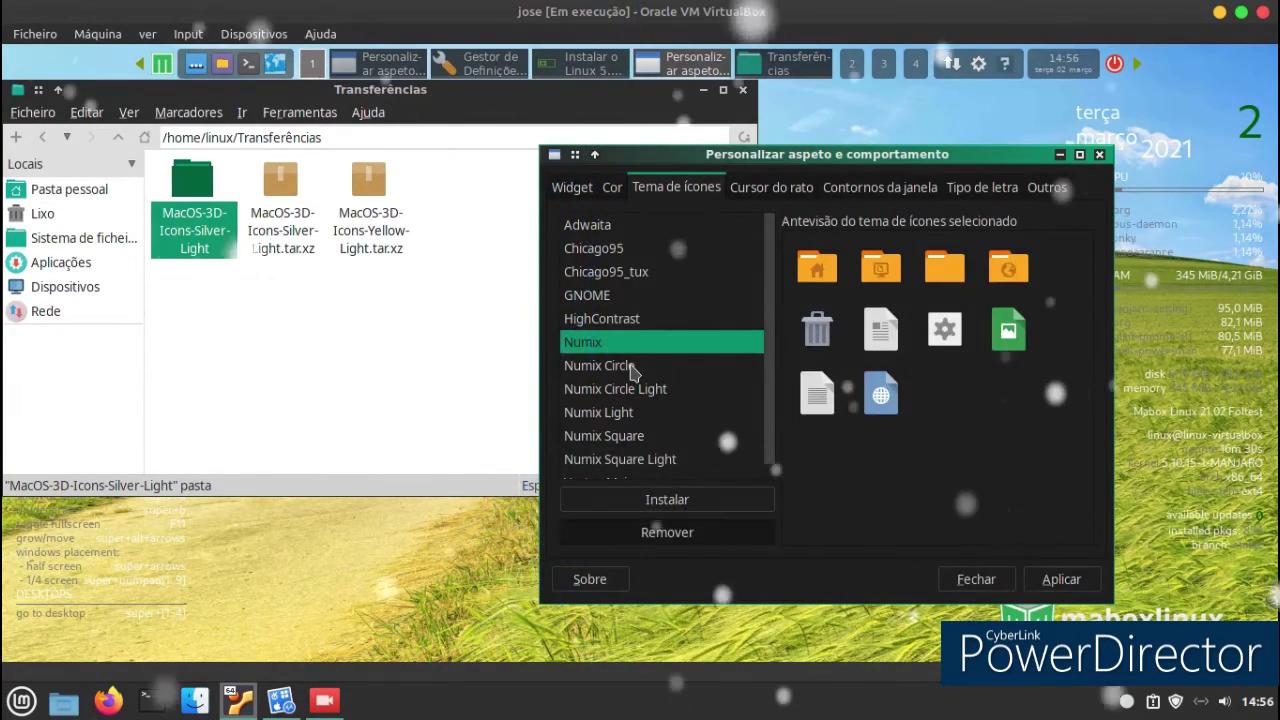
click(638, 398)
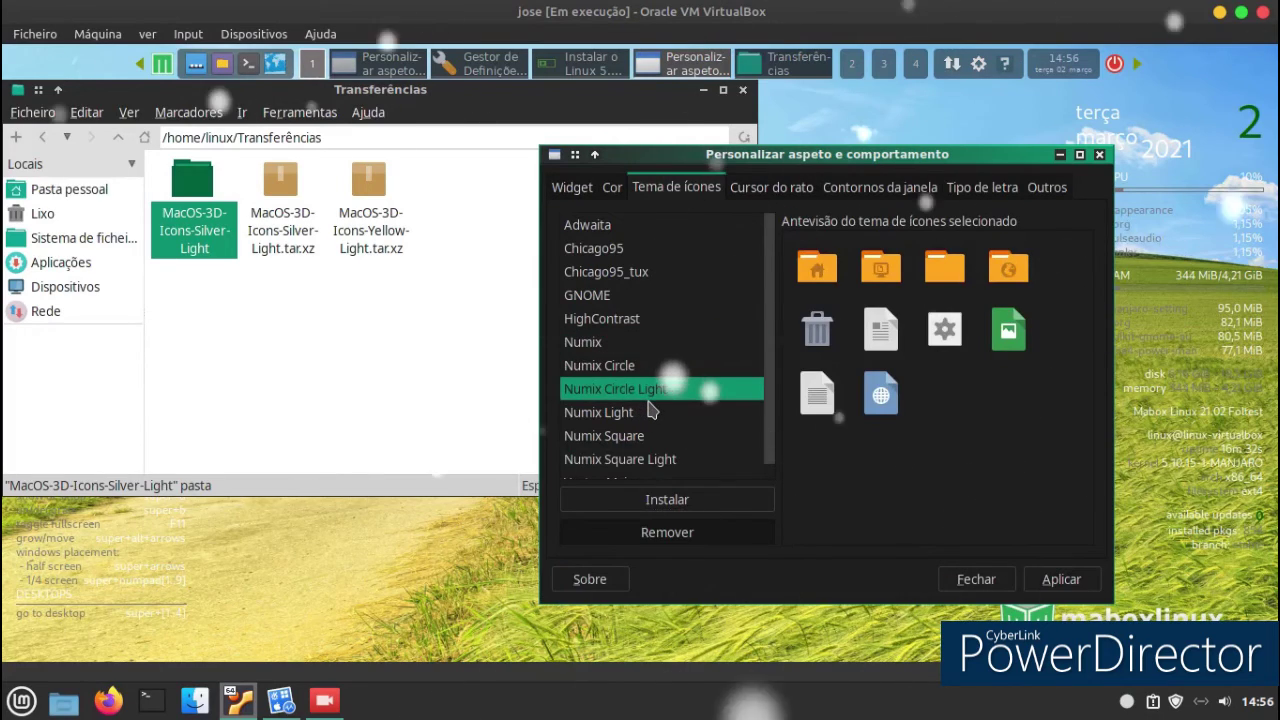
click(610, 225)
click(622, 250)
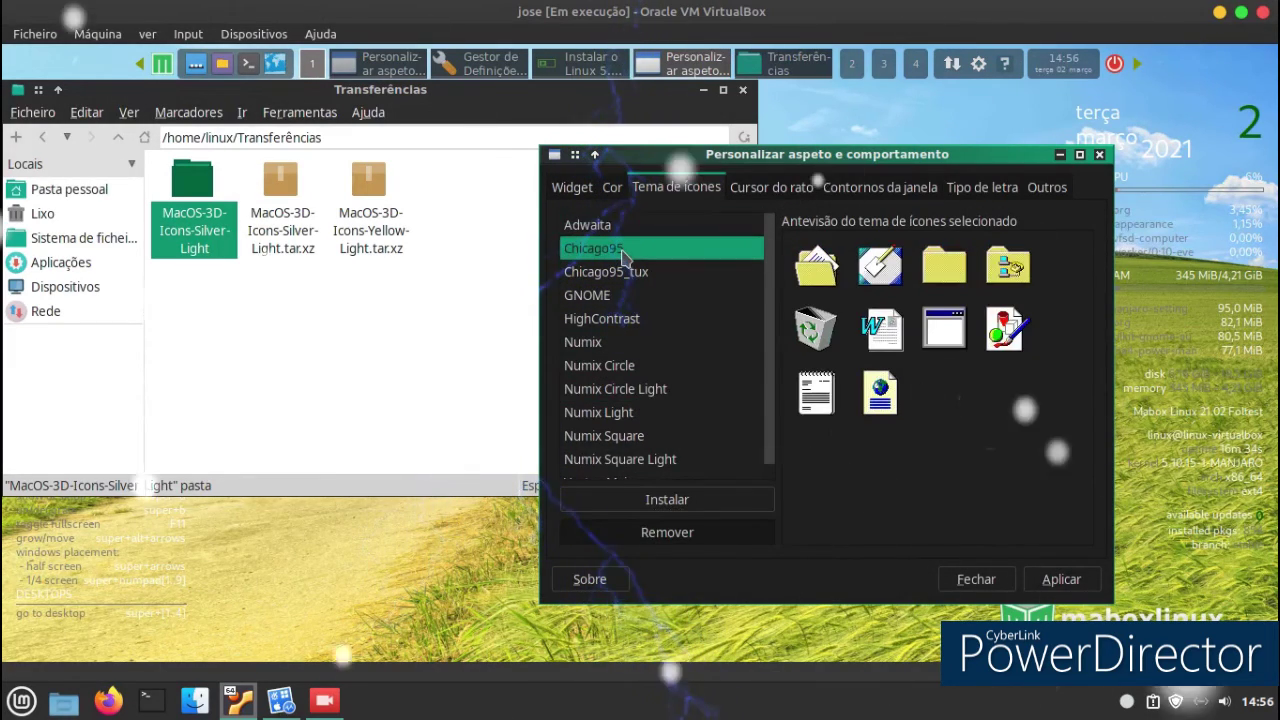
scroll(622, 355, down, 1)
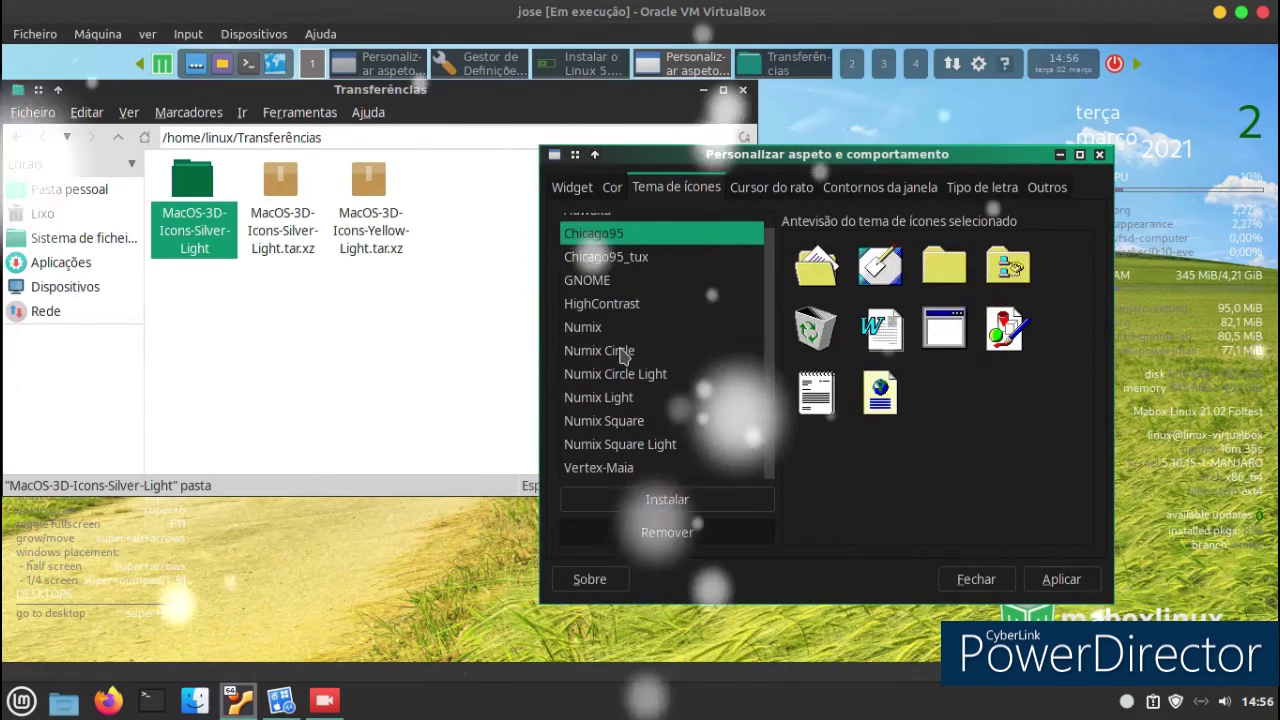
click(597, 447)
key(Down)
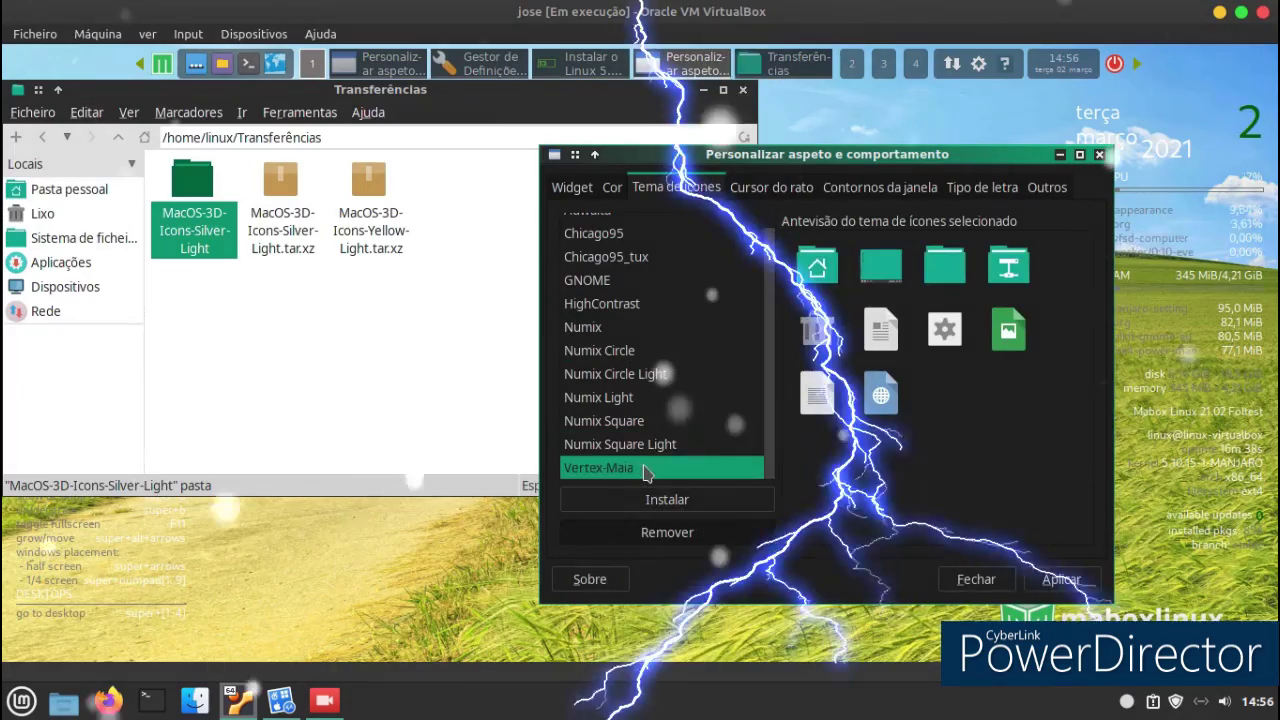
- Close the appearance window and the Transferências file manager window, and open the applications menu on the empty desktop
click(972, 580)
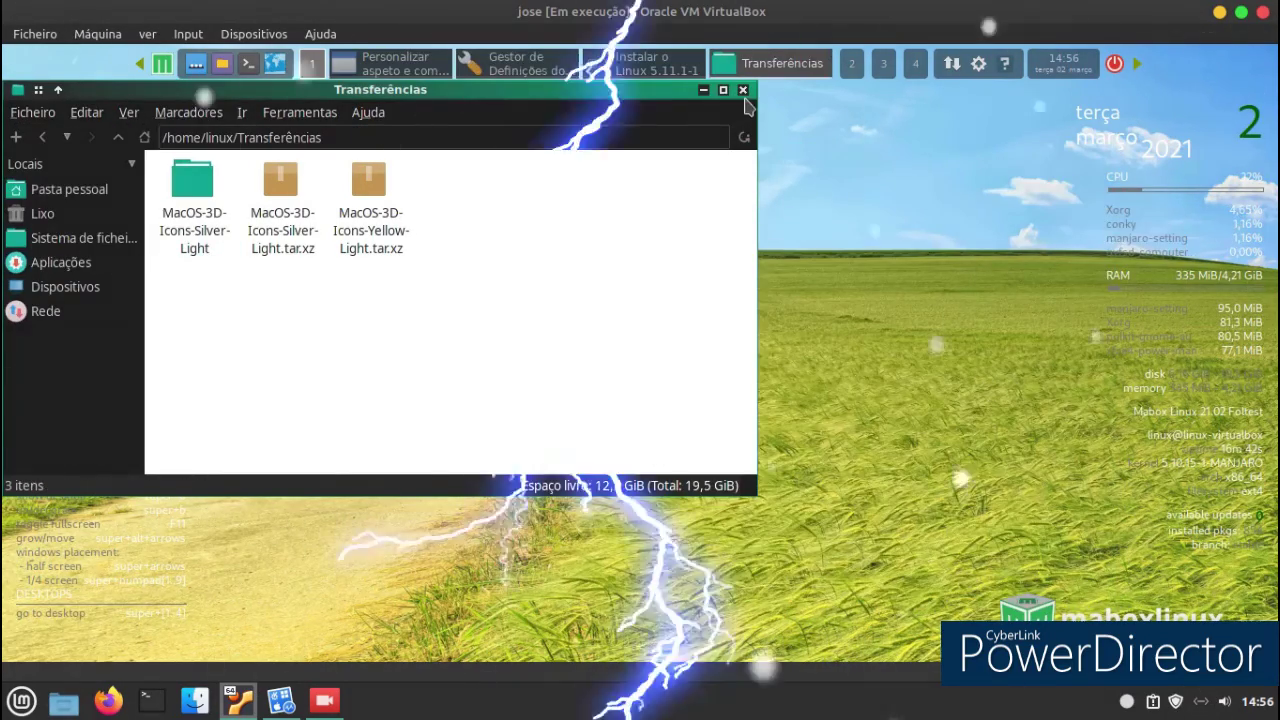
click(743, 89)
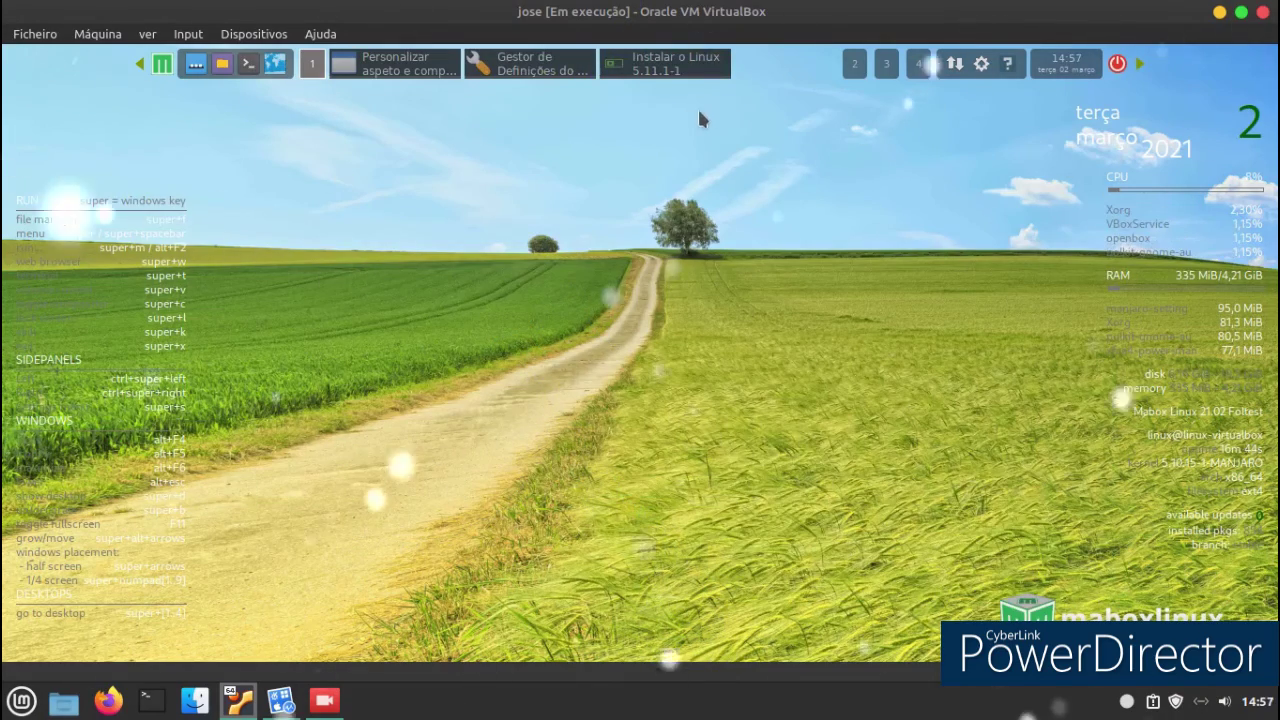
right_click(500, 160)
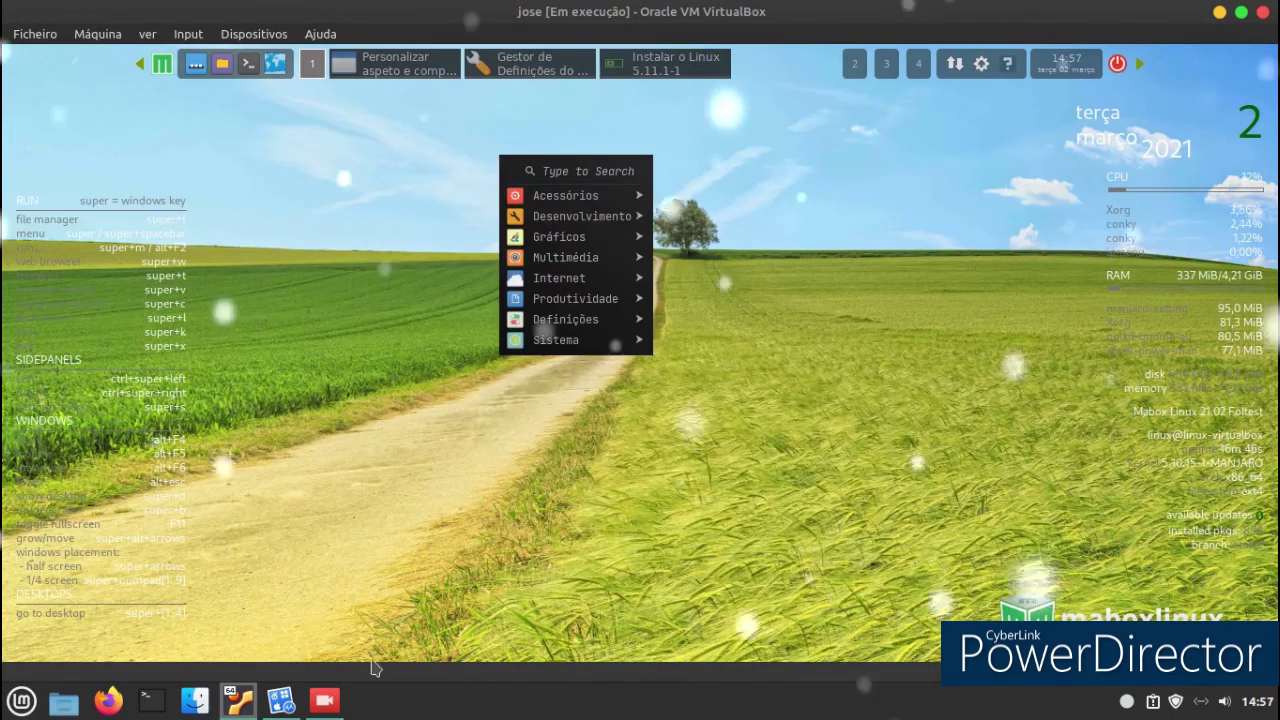
click(326, 701)
click(243, 299)
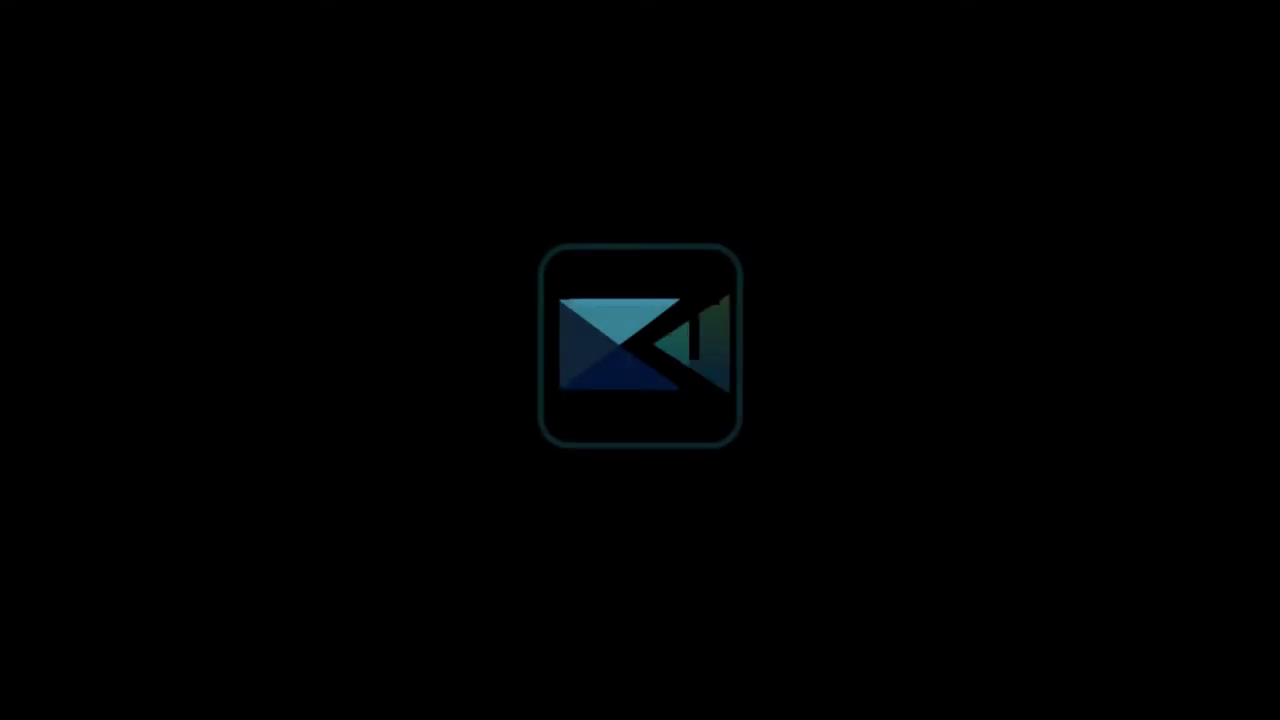